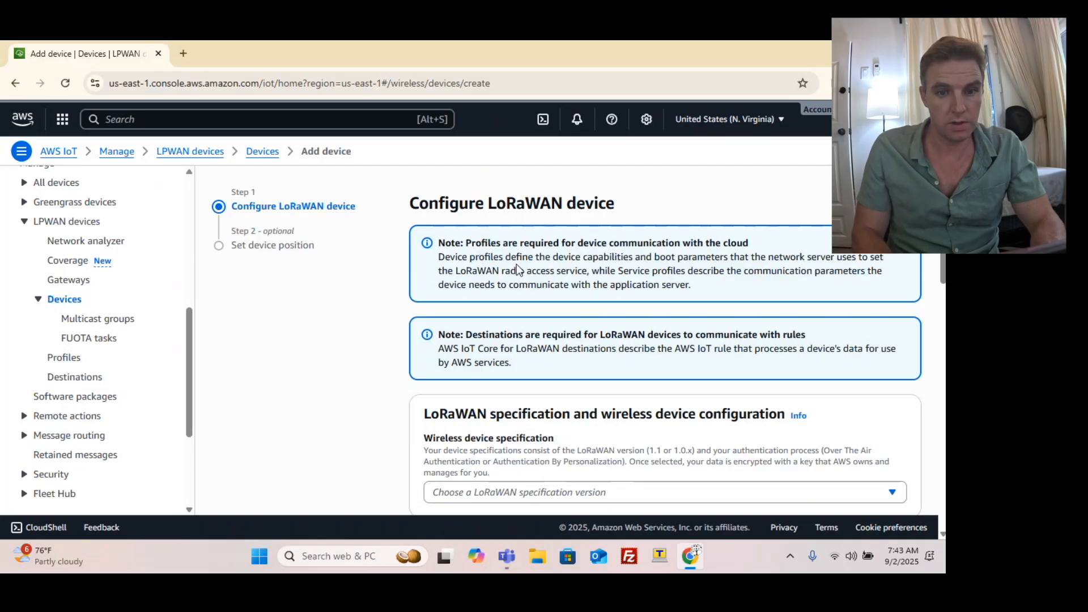
Set the wireless device specification to OTAA v1.0.x in the LoRaWAN configuration form.
scroll(516, 264, down, 1)
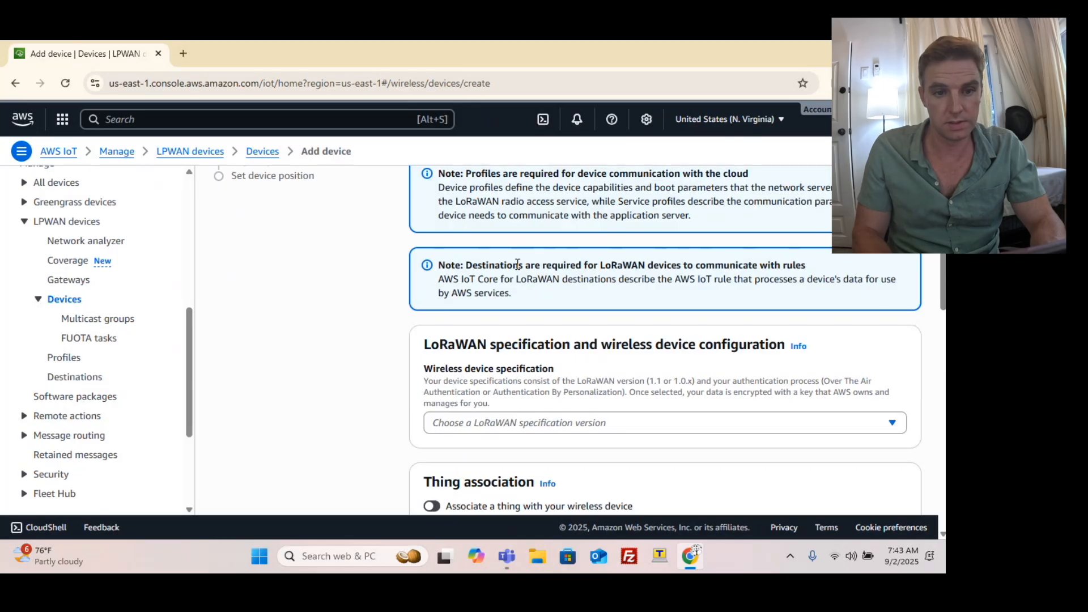
click(572, 424)
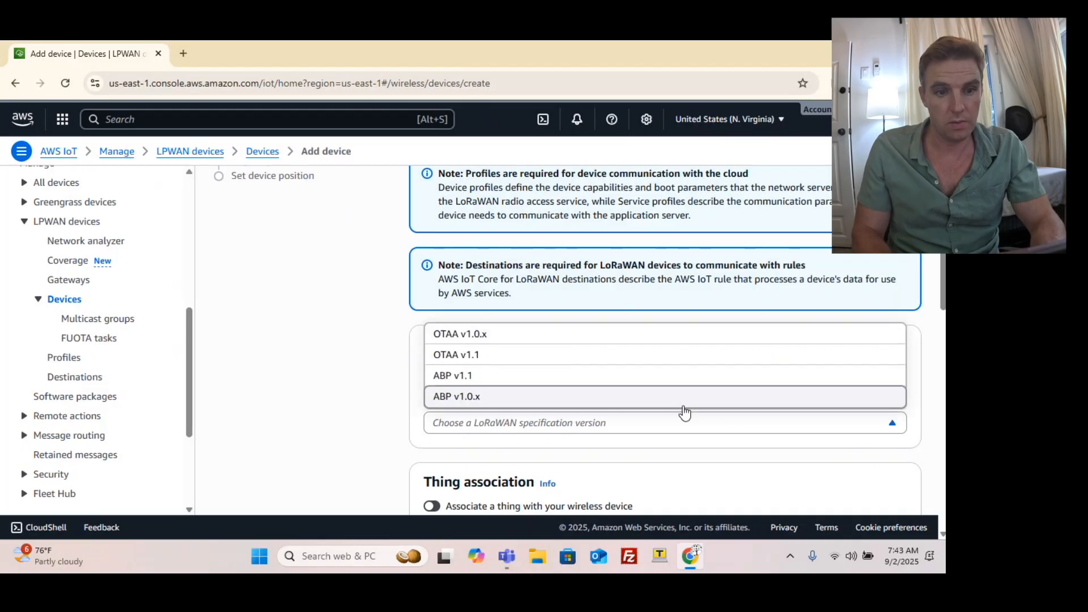
scroll(605, 391, down, 2)
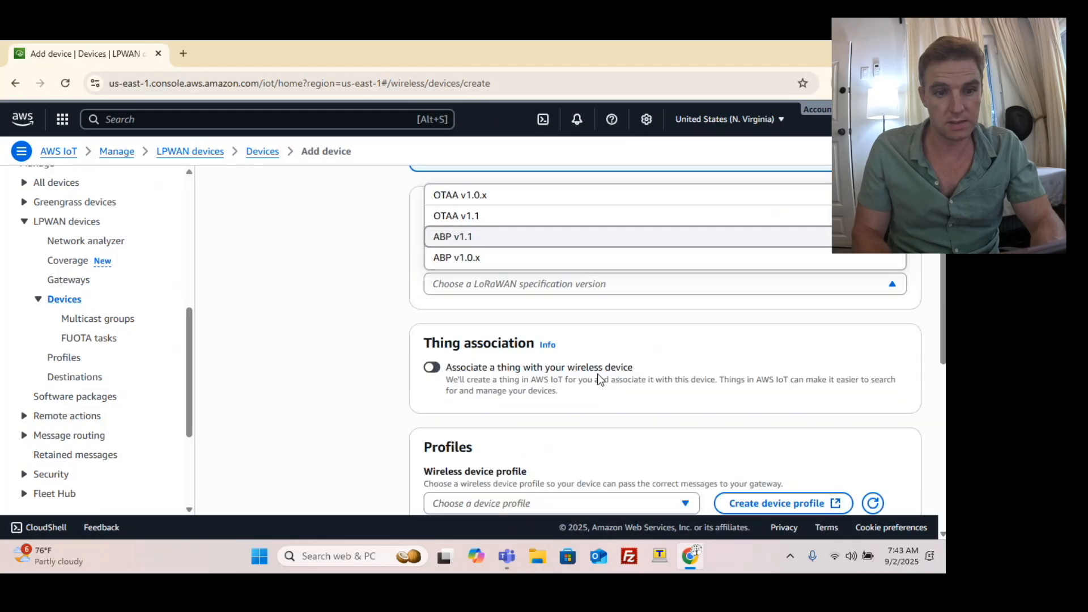
scroll(593, 369, up, 1)
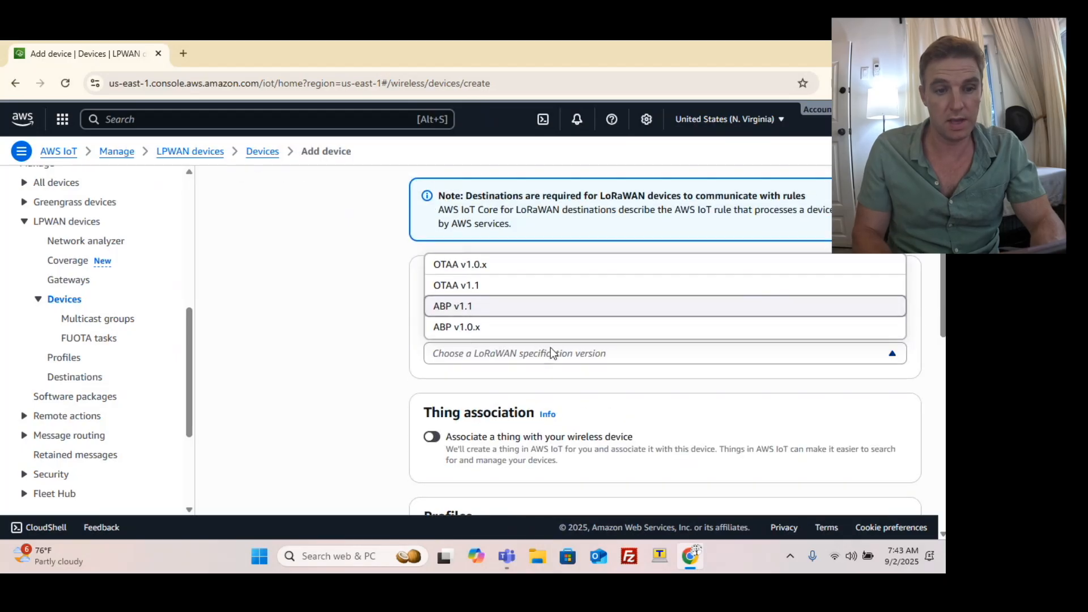
click(525, 265)
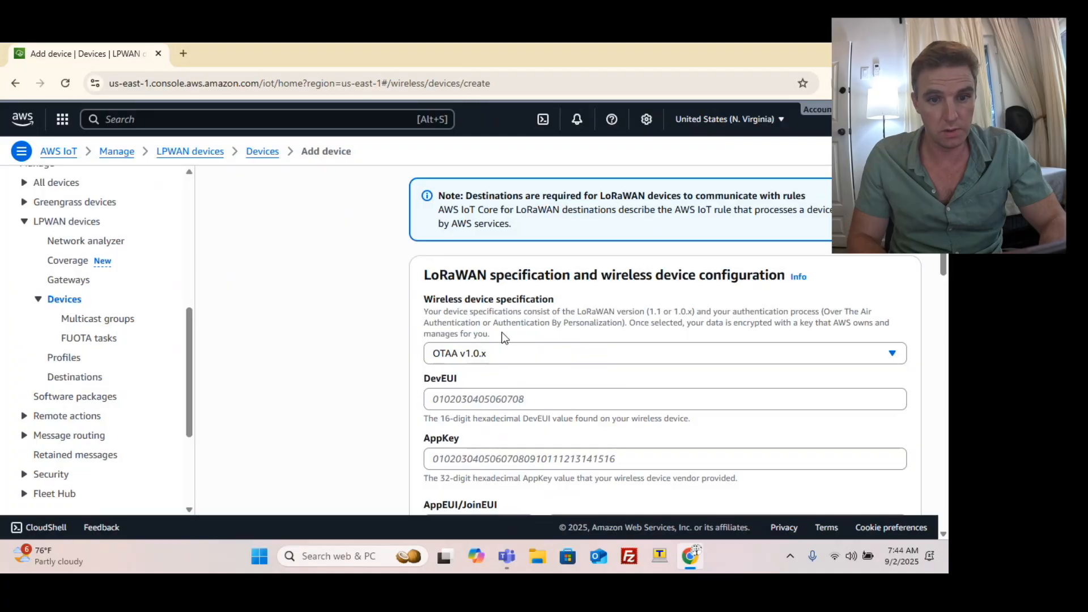
Open Tektelic product activation keys.xlsx from Google Drive in Google Sheets and copy the DevEUI of sensor T0005986.
click(459, 400)
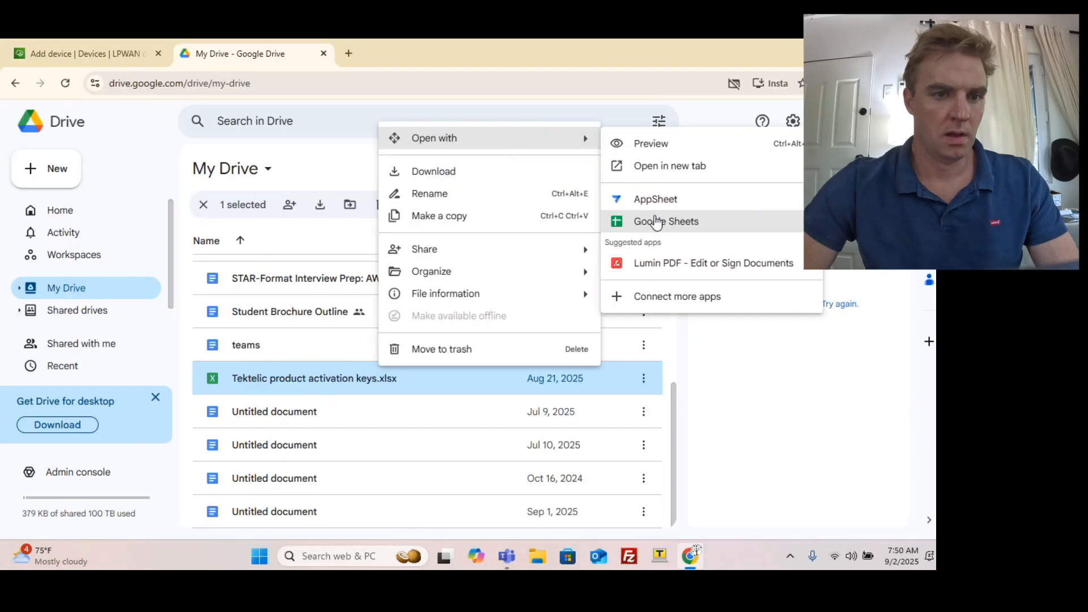
click(654, 219)
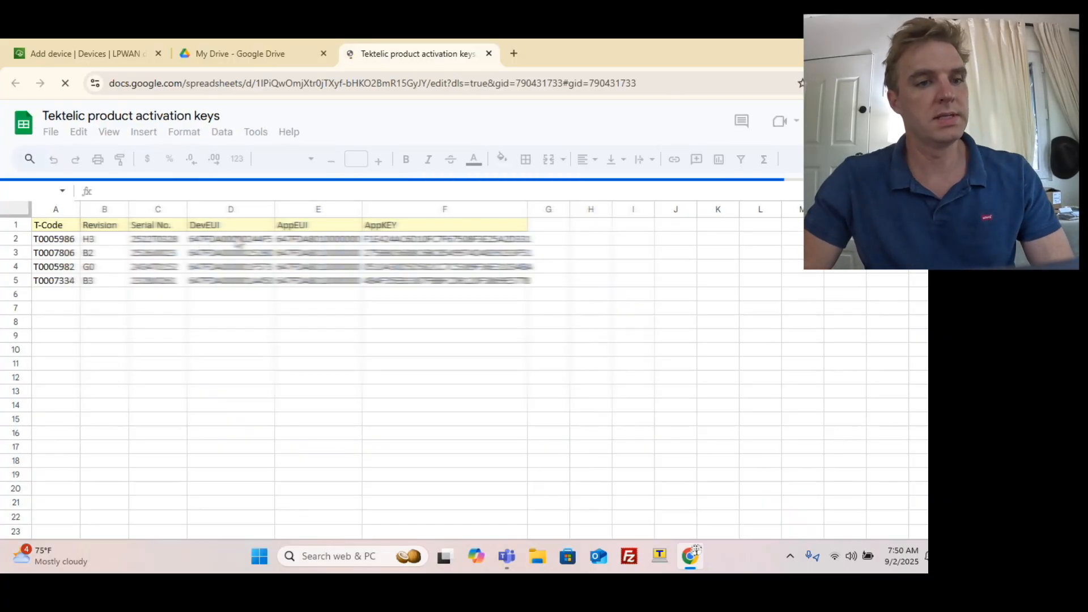
click(225, 239)
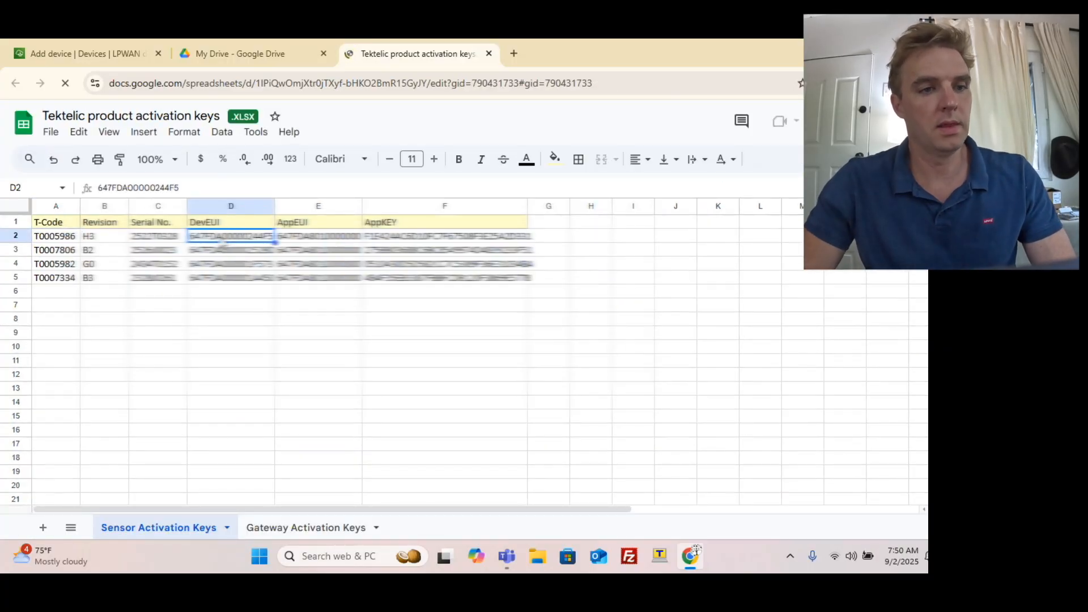
double_click(108, 188)
right_click(109, 190)
click(166, 283)
click(91, 54)
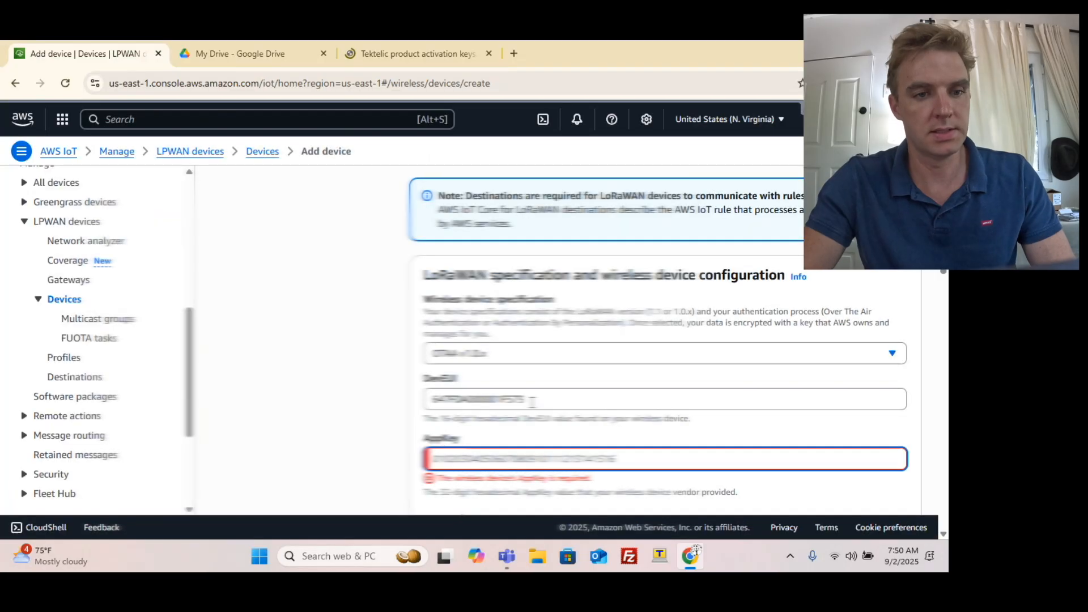
Replace the DevEUI in the Add device form with the DevEUI copied from the spreadsheet.
drag(532, 401, 432, 402)
key(BackSpace)
right_click(433, 403)
click(492, 249)
Copy the AppKey of sensor T0005986 from the spreadsheet and paste it into the device form's AppKey field.
click(409, 54)
click(540, 458)
click(397, 237)
double_click(102, 188)
right_click(102, 188)
click(160, 284)
click(91, 54)
right_click(493, 457)
click(516, 305)
Check the DevEUI of sensor T0005982 in the activation keys spreadsheet against the Add device form.
scroll(510, 308, down, 4)
scroll(510, 308, up, 2)
click(409, 53)
click(316, 237)
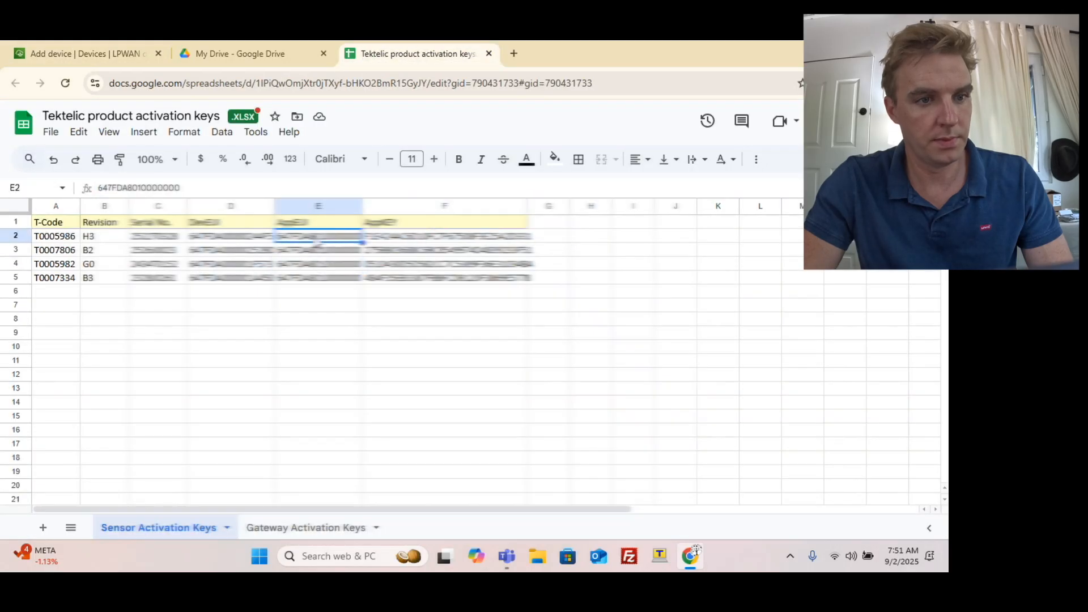
click(232, 265)
double_click(102, 188)
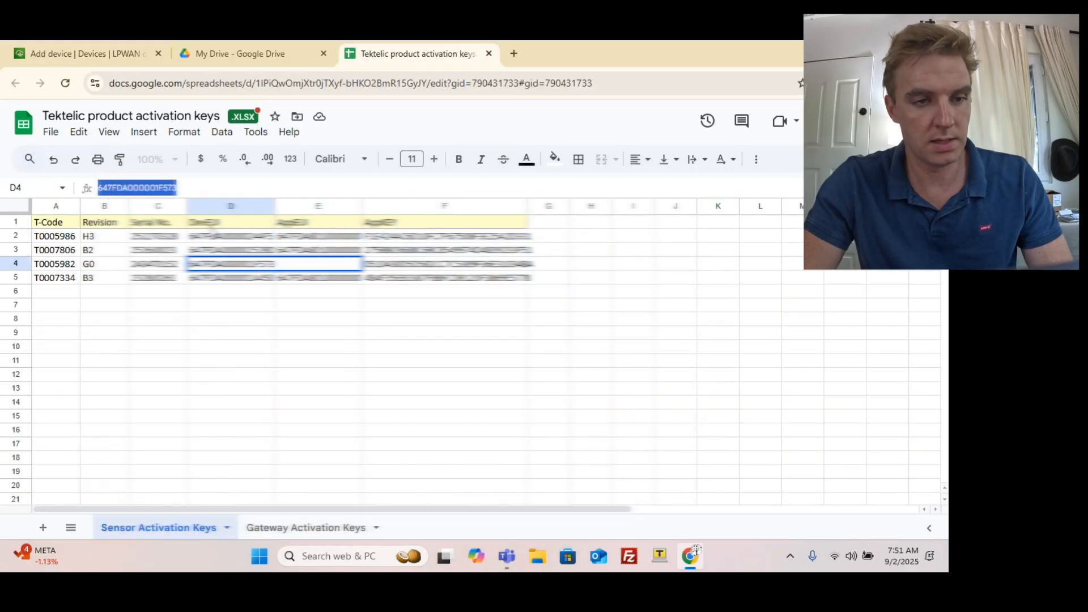
click(91, 54)
click(365, 55)
Replace the AppKey in the Add device form with the AppKey of sensor T0005982 from the spreadsheet.
click(386, 265)
double_click(209, 188)
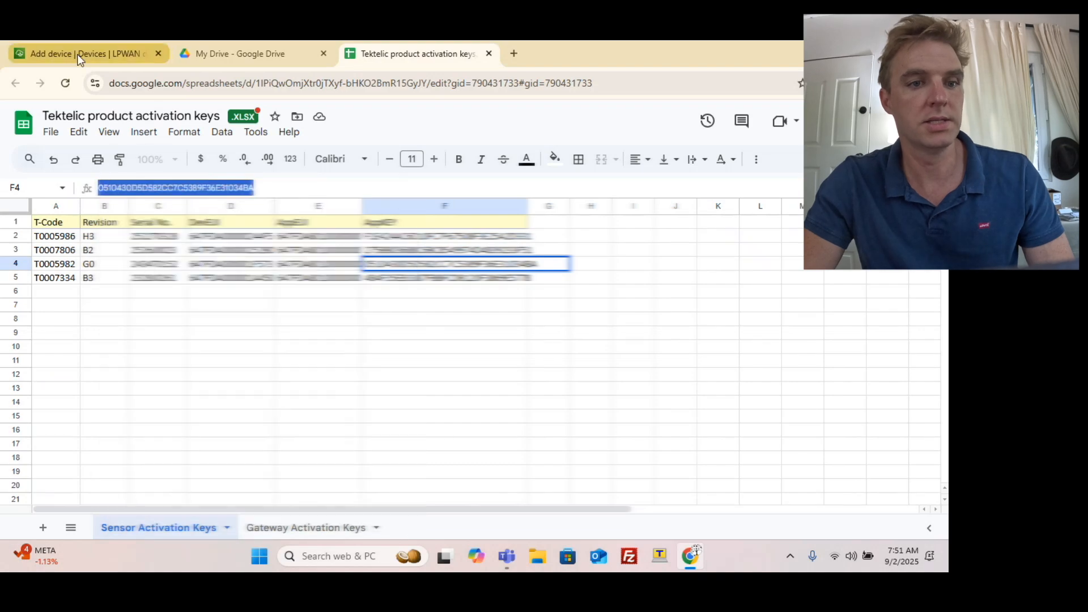
click(82, 54)
double_click(451, 319)
right_click(451, 320)
click(502, 310)
Copy the AppEUI of sensor T0005982 from the spreadsheet and paste it into the device form's AppEUI field.
click(409, 54)
click(315, 264)
double_click(104, 188)
right_click(104, 189)
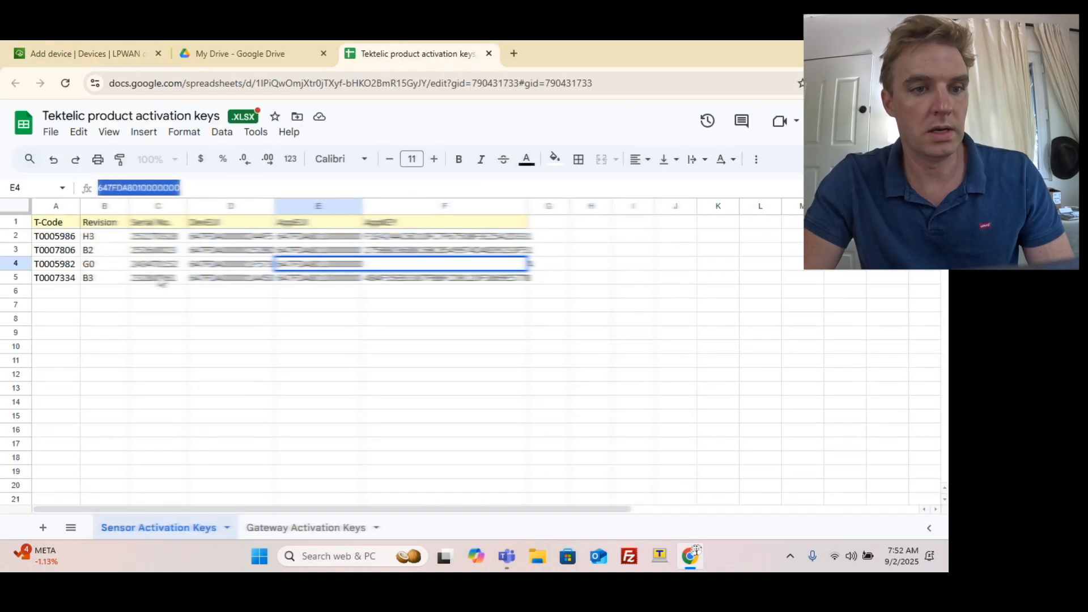
click(155, 280)
click(85, 54)
right_click(599, 386)
click(635, 161)
Name the wireless device CLOVER.
scroll(559, 360, down, 3)
click(595, 249)
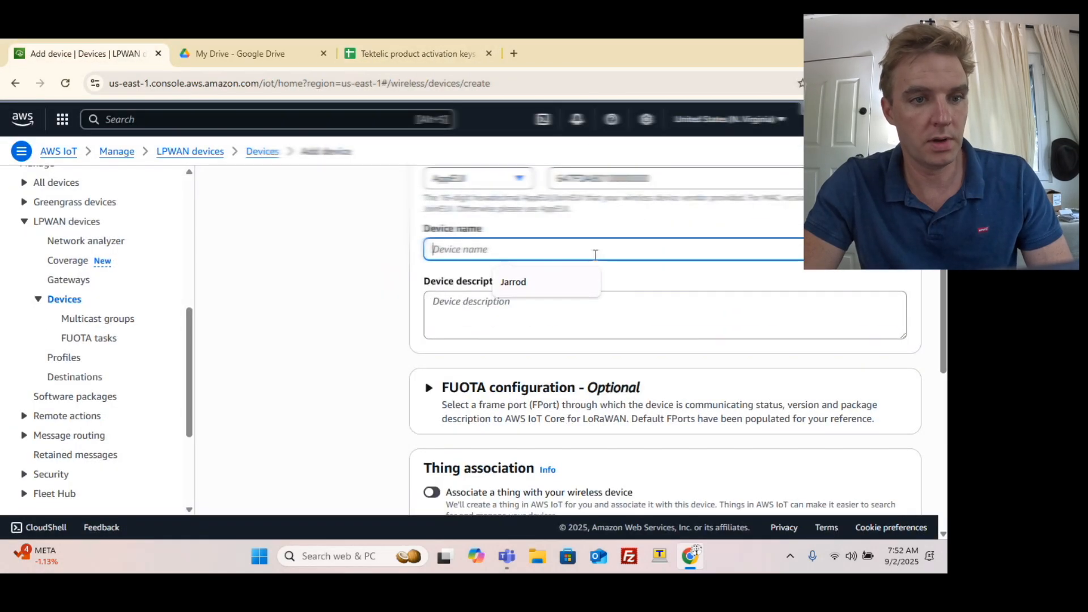
text(CLOVER)
Enter "Ground sensor" as the device description.
click(523, 312)
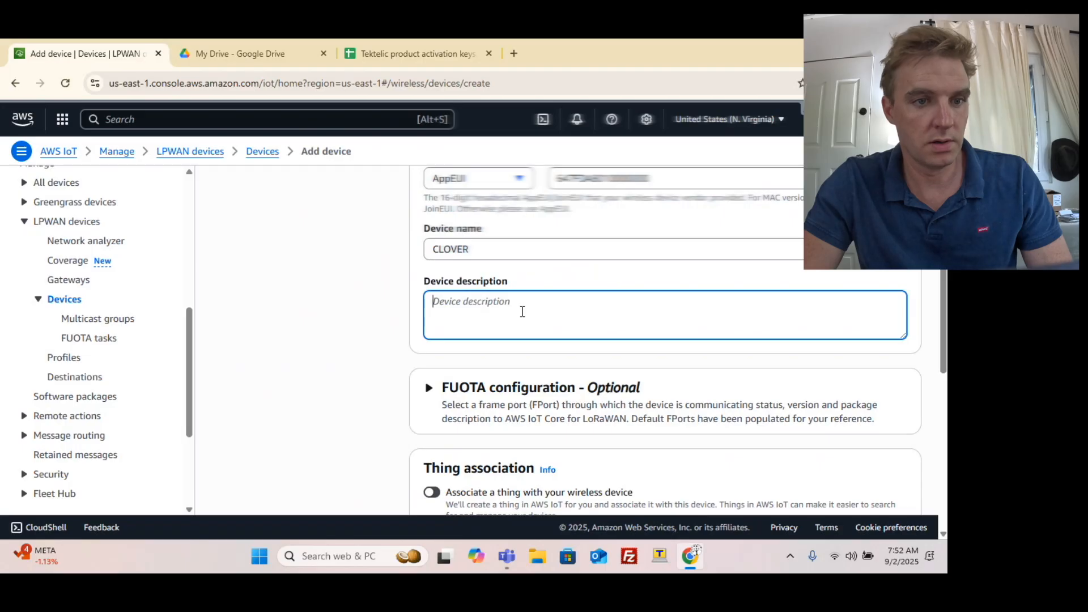
text(gROUND)
key(BackSpace)
key(BackSpace)
key(BackSpace)
key(BackSpace)
key(BackSpace)
key(BackSpace)
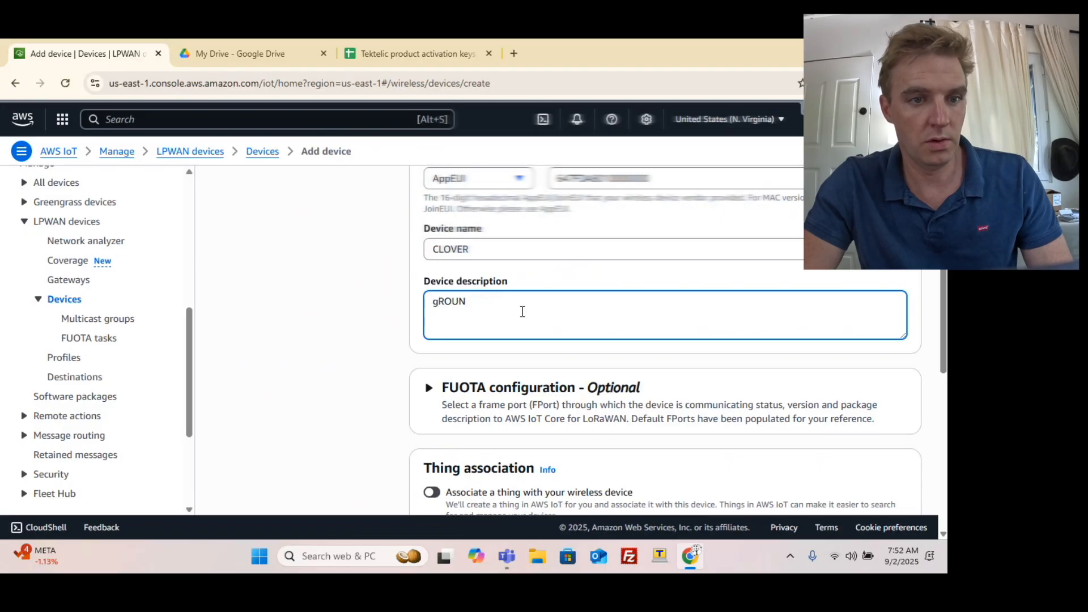
text(Gr)
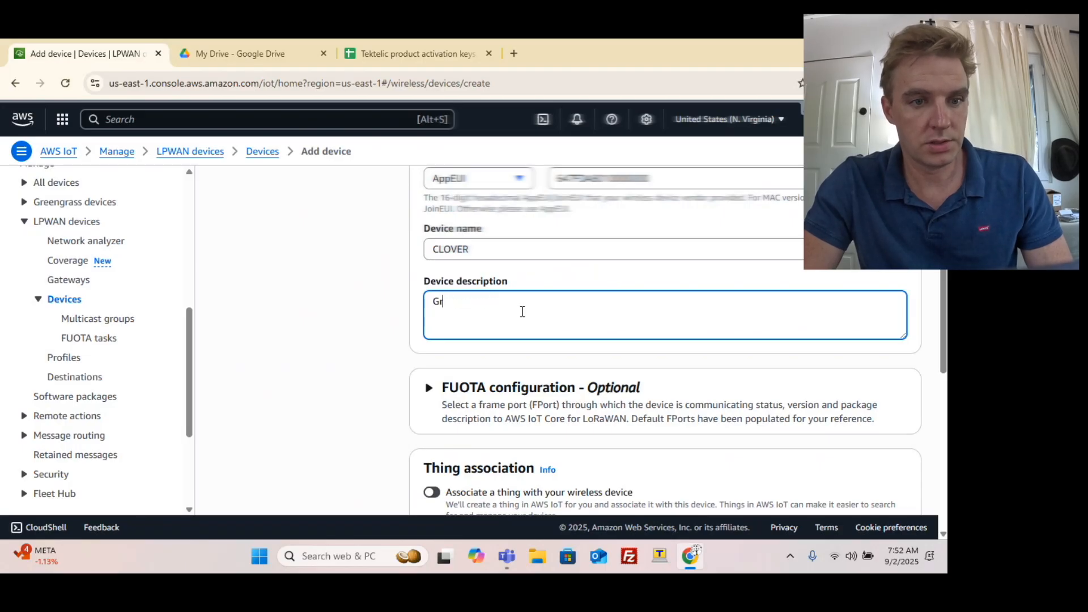
text(ound sensor)
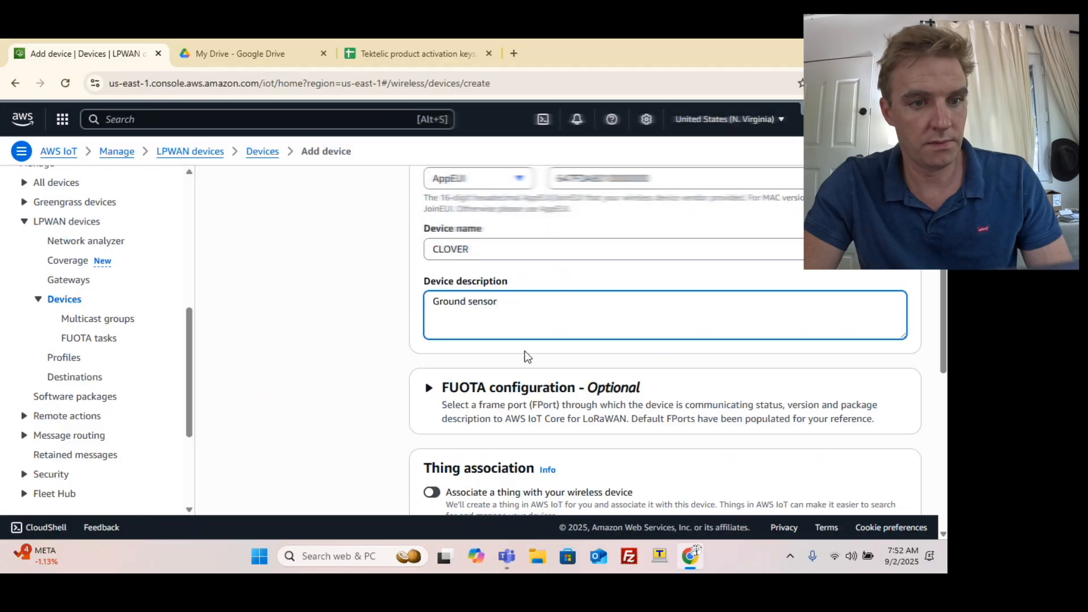
Expand the optional FUOTA configuration and check which wireless device profiles are available.
scroll(526, 363, down, 1)
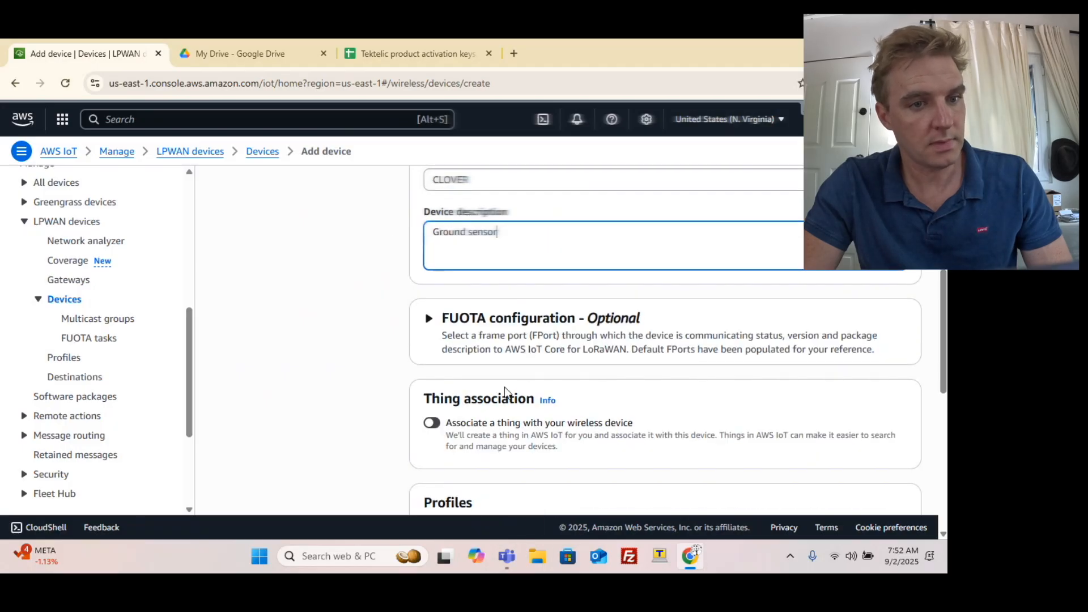
click(427, 320)
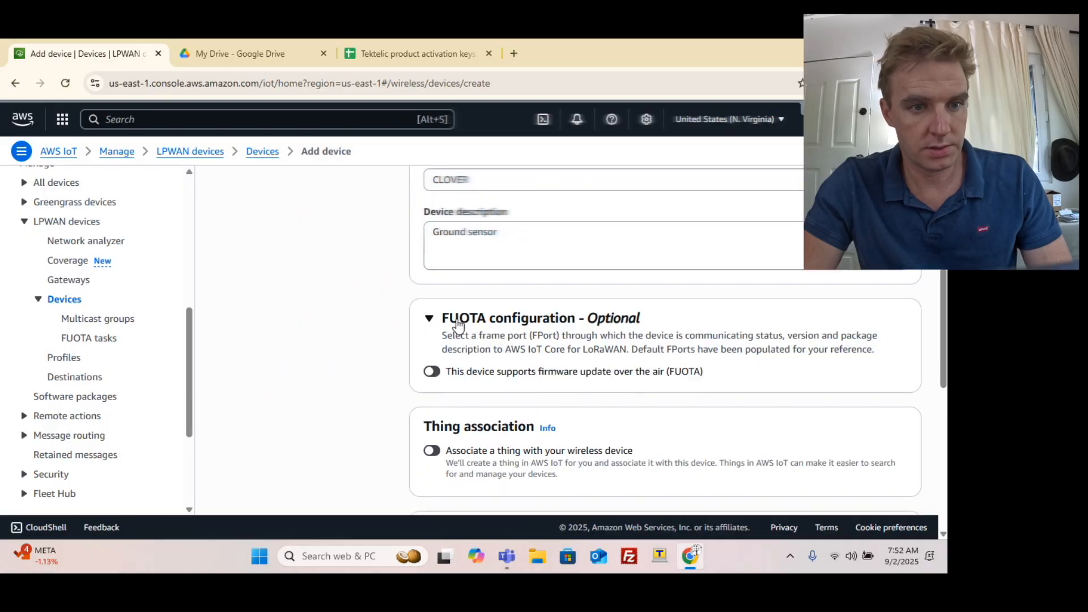
scroll(454, 326, down, 4)
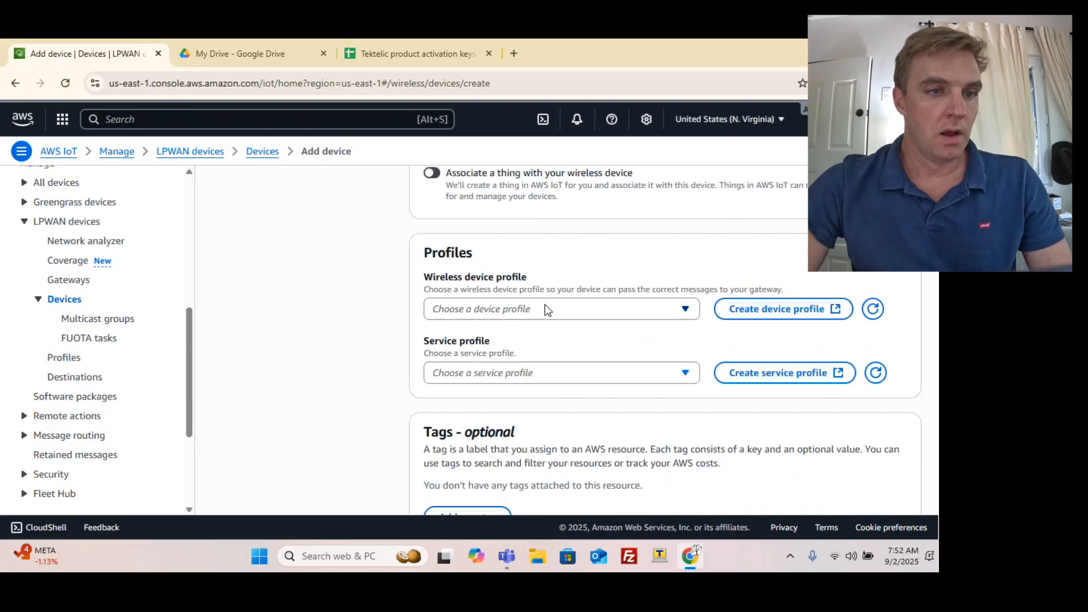
click(539, 310)
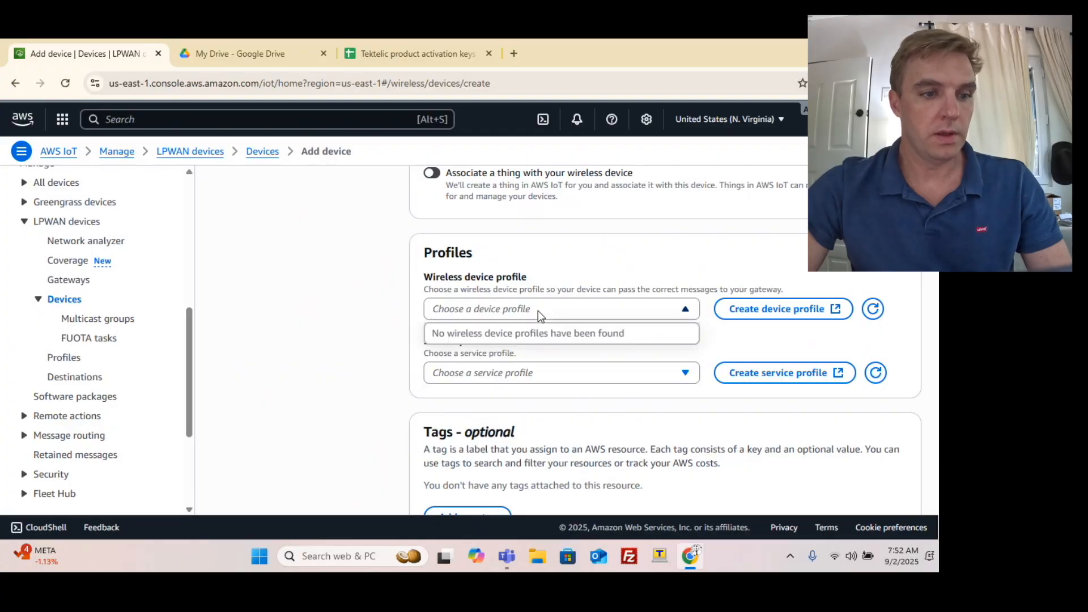
click(538, 310)
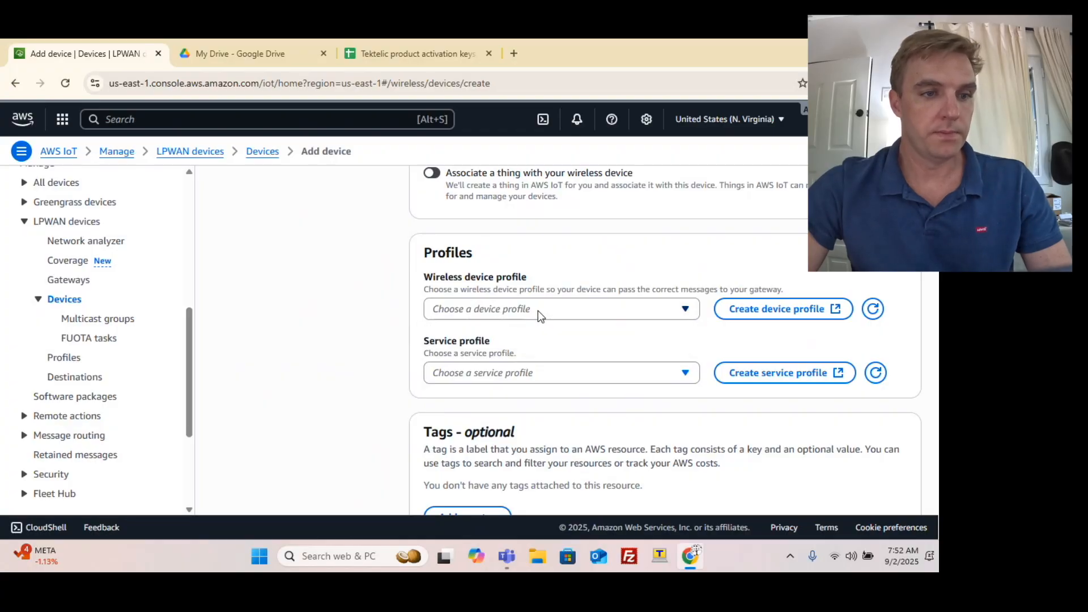
Start creating a new device profile based on the US915 - A default template.
click(769, 310)
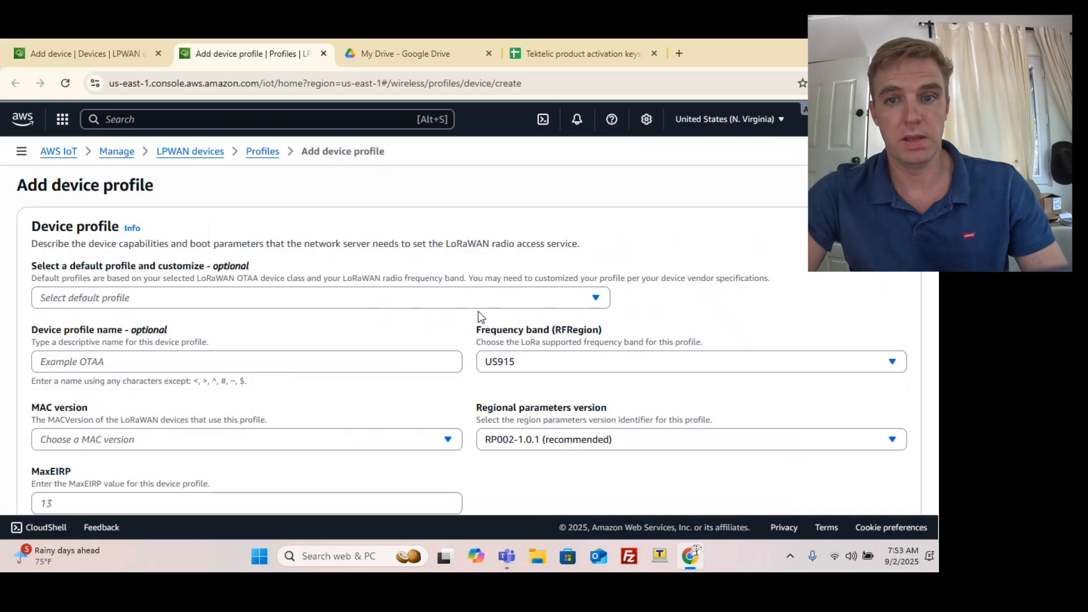
click(111, 305)
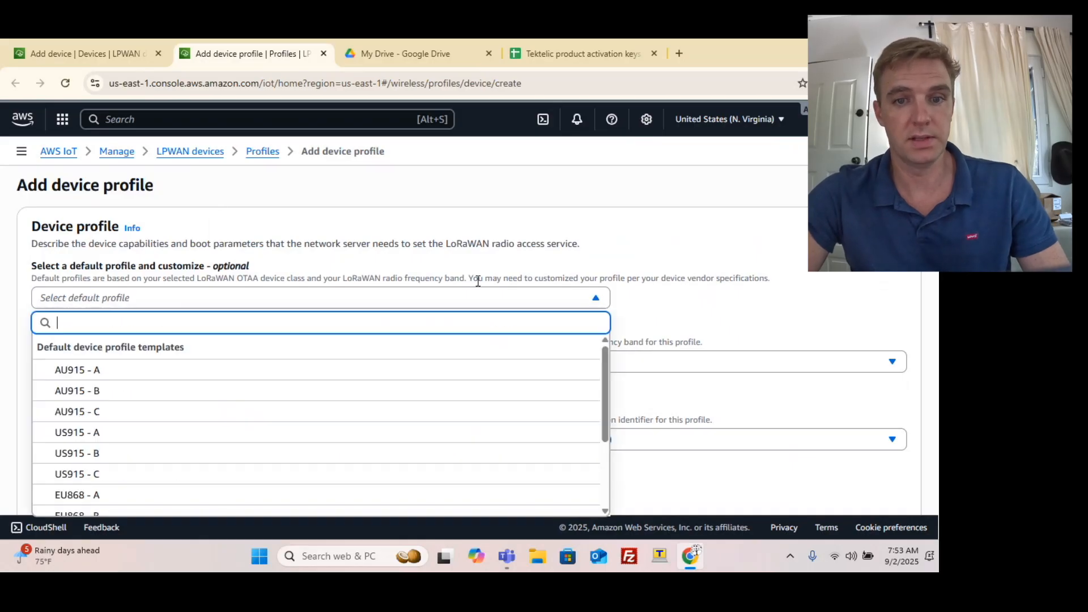
click(82, 434)
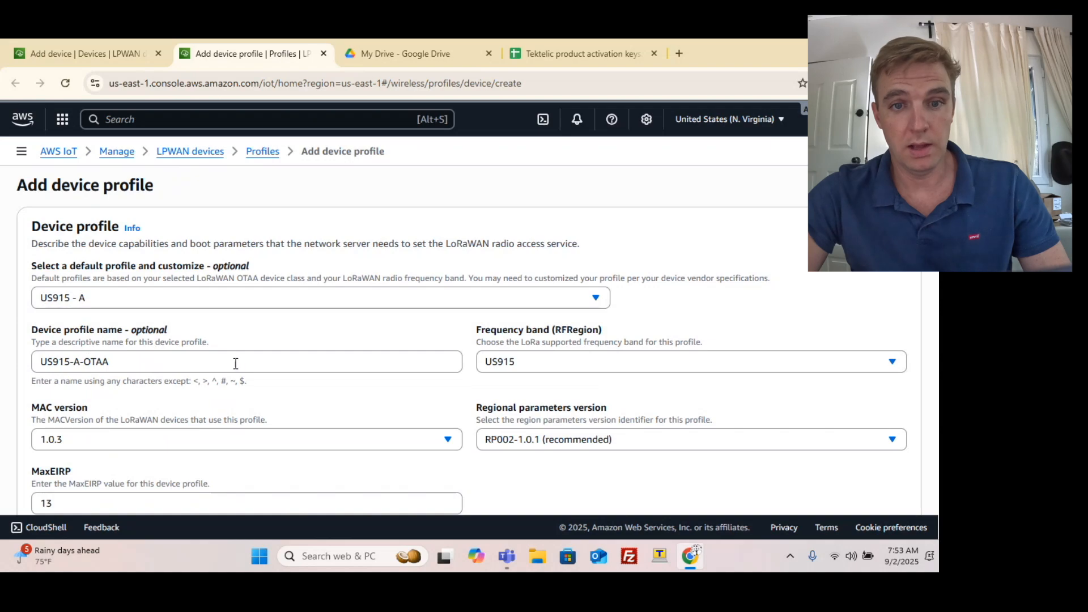
Set the device profile's MAC version to 1.0.2.
scroll(505, 337, down, 2)
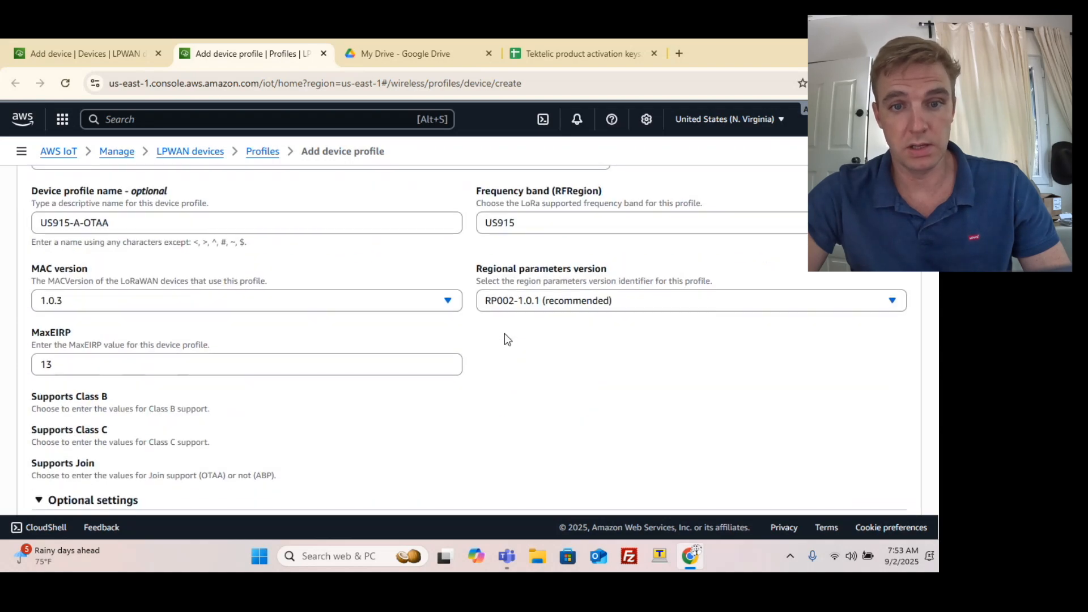
click(449, 301)
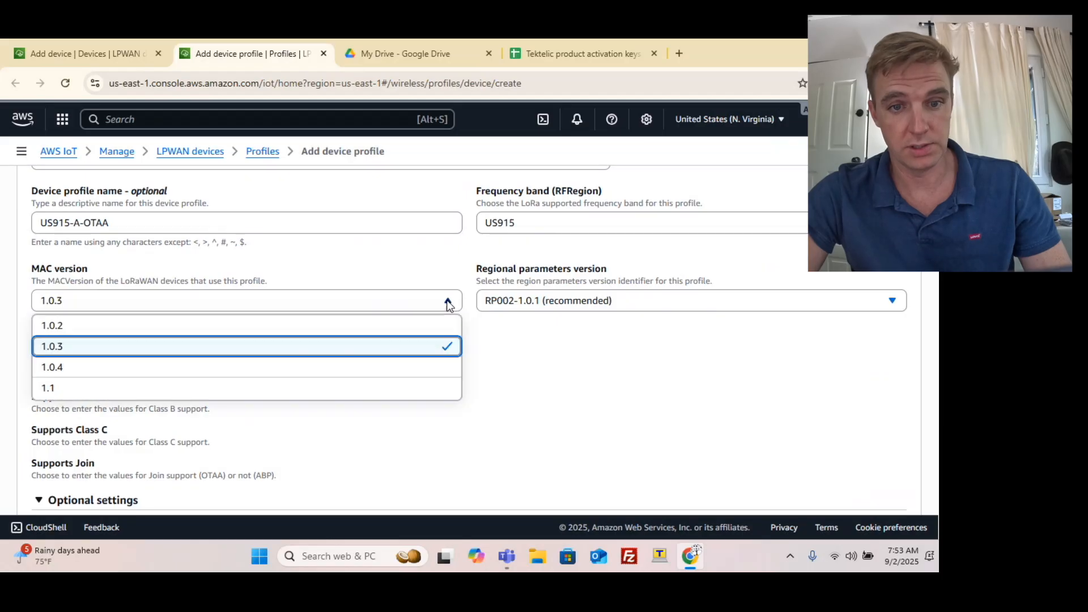
click(227, 325)
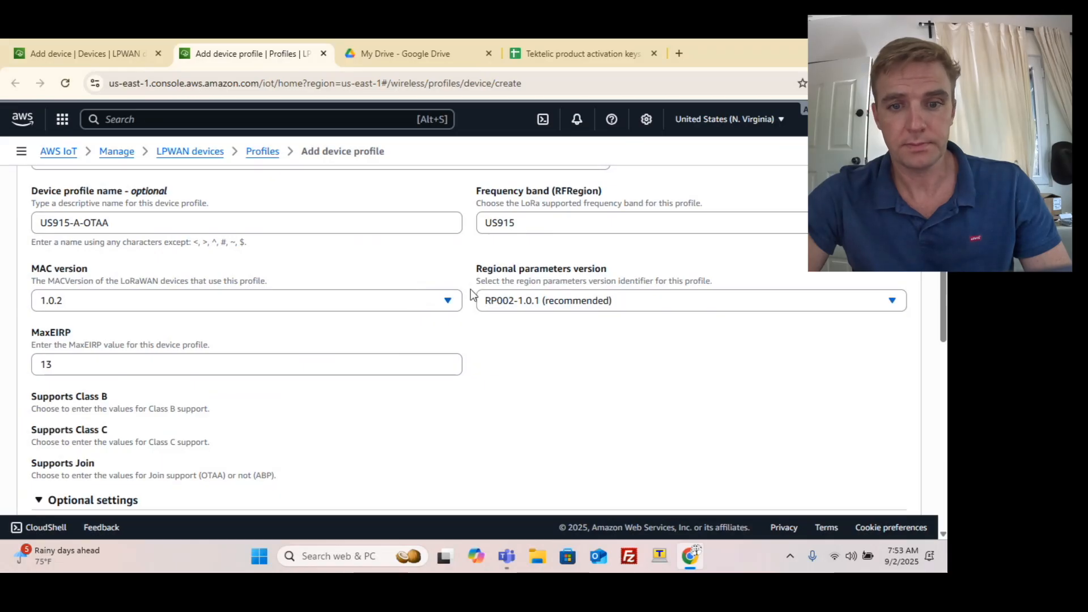
Set the device profile's regional parameters version to Regional Parameters v1.0.2rB.
click(535, 302)
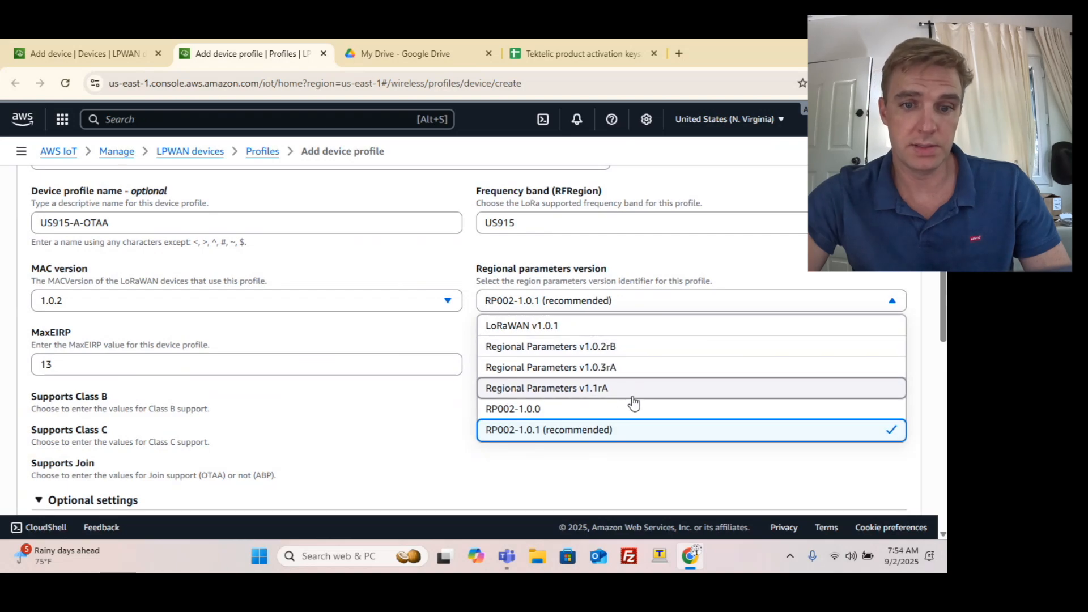
click(612, 349)
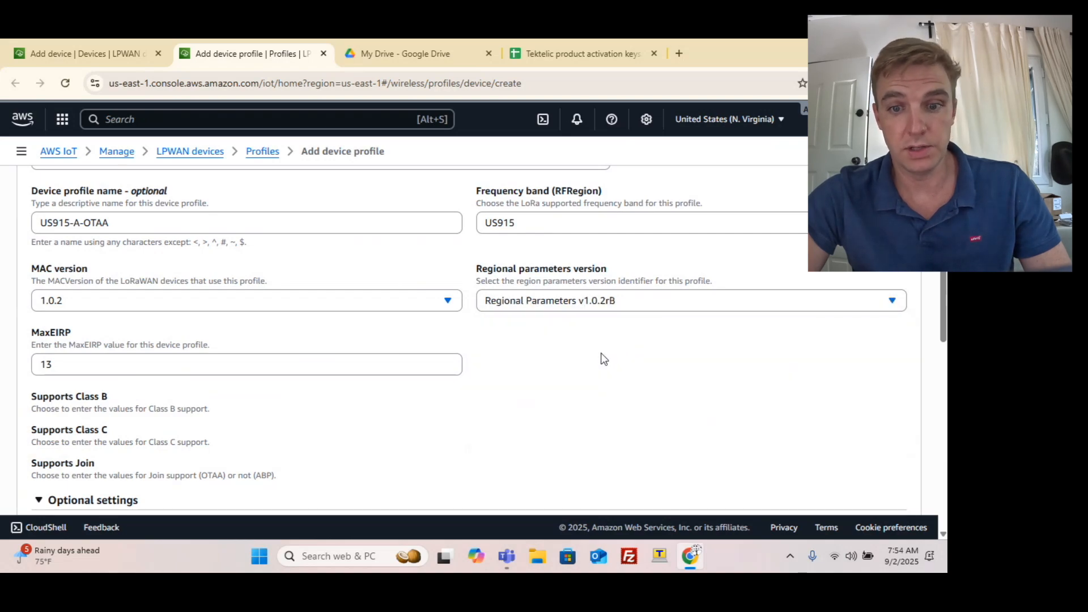
click(597, 307)
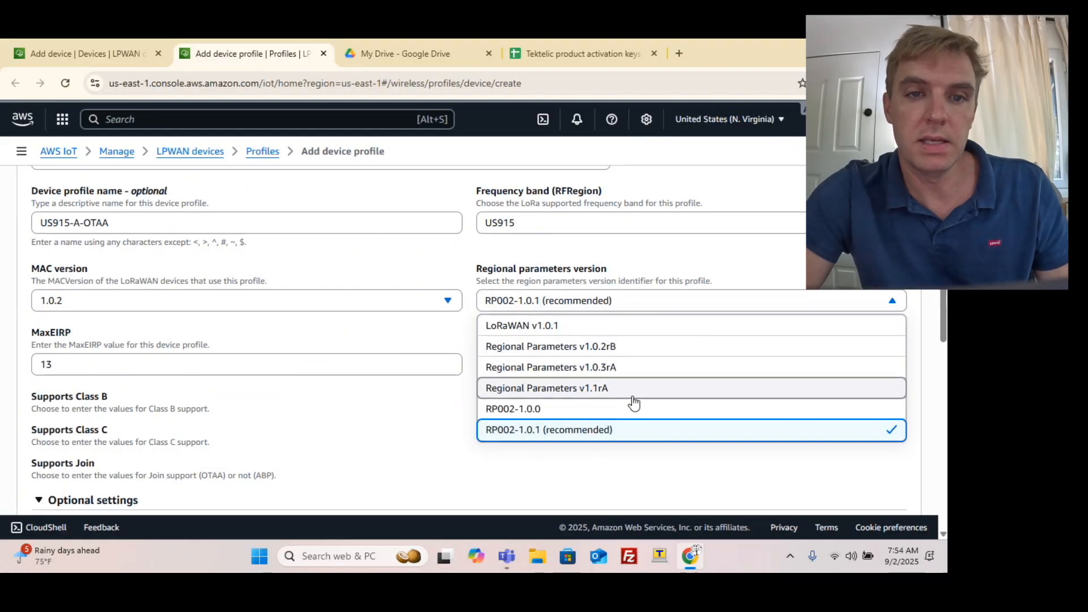
click(611, 346)
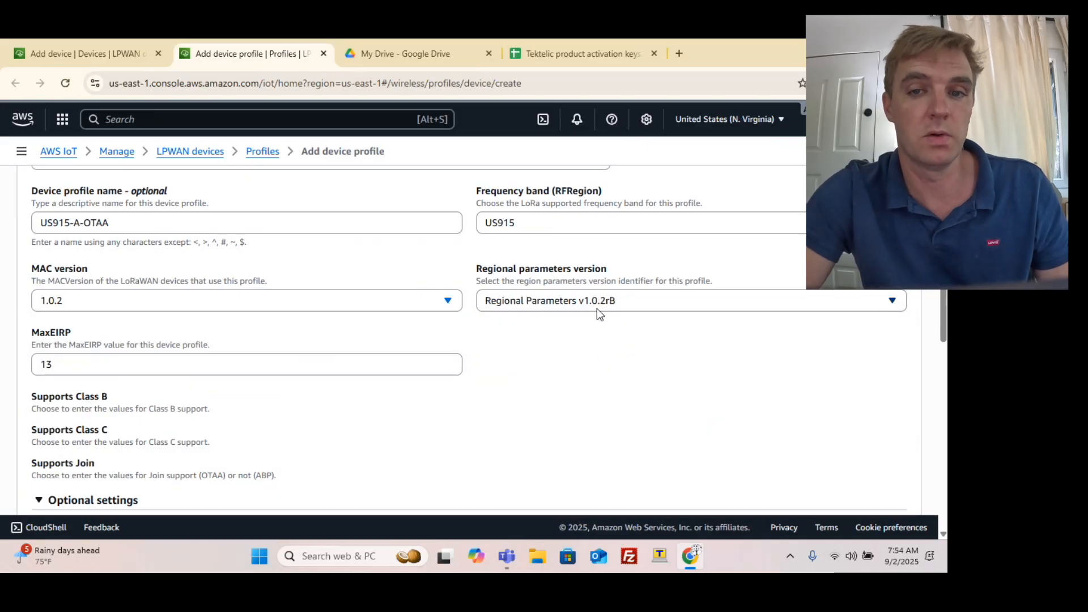
click(580, 299)
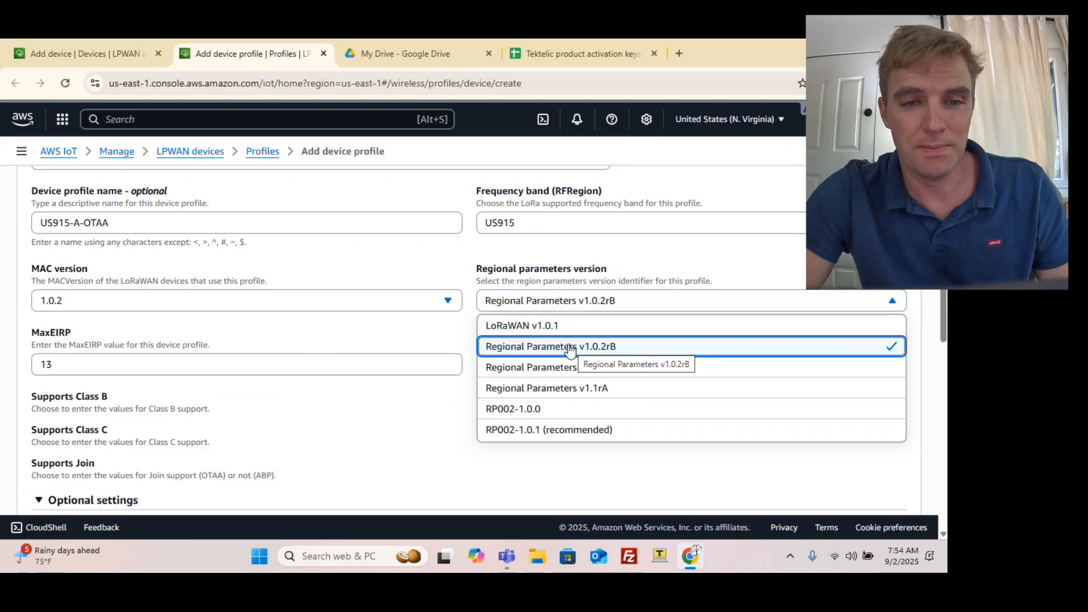
click(498, 346)
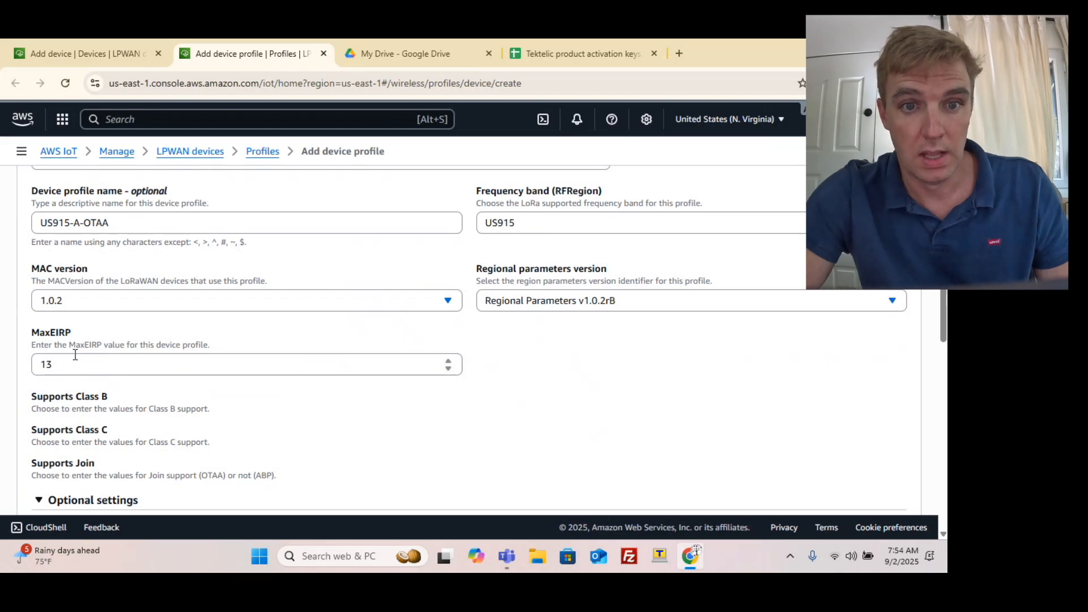
Try to set the device profile's MaxEIRP to 220.
scroll(161, 344, down, 1)
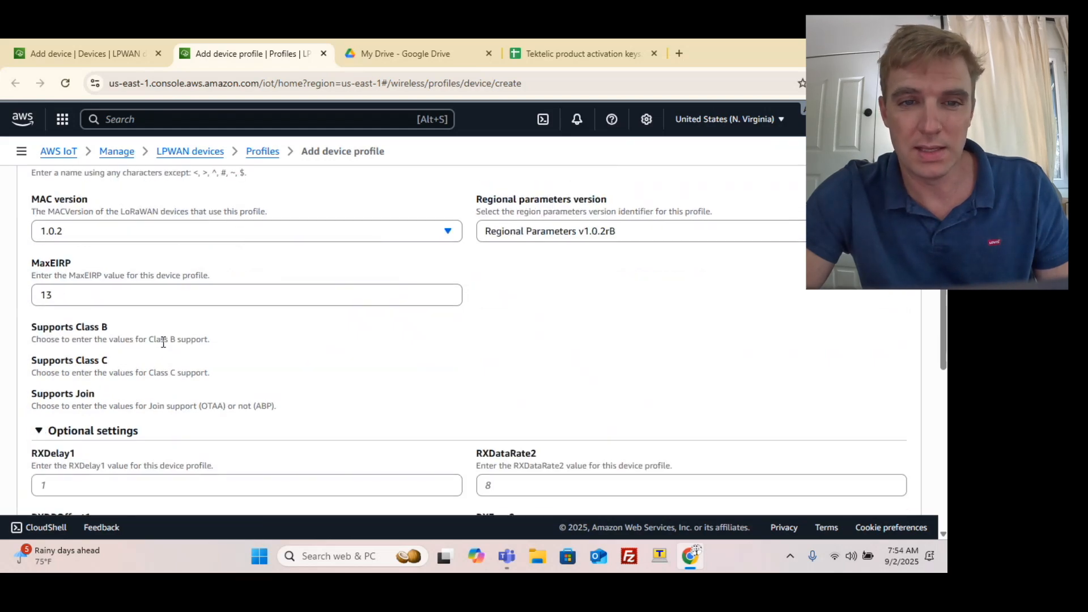
click(148, 295)
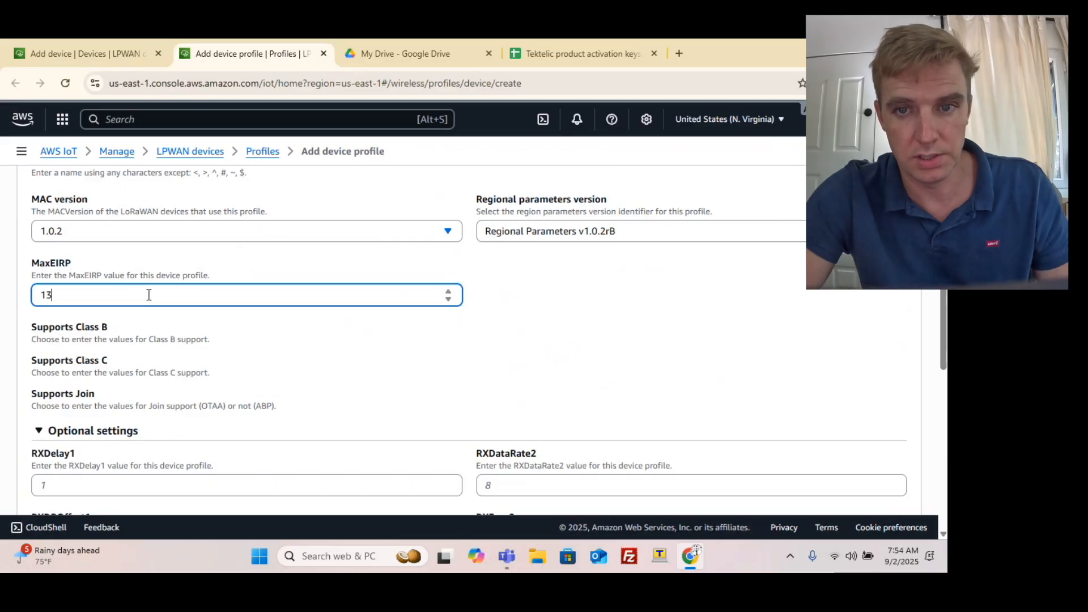
key(BackSpace)
key(BackSpace)
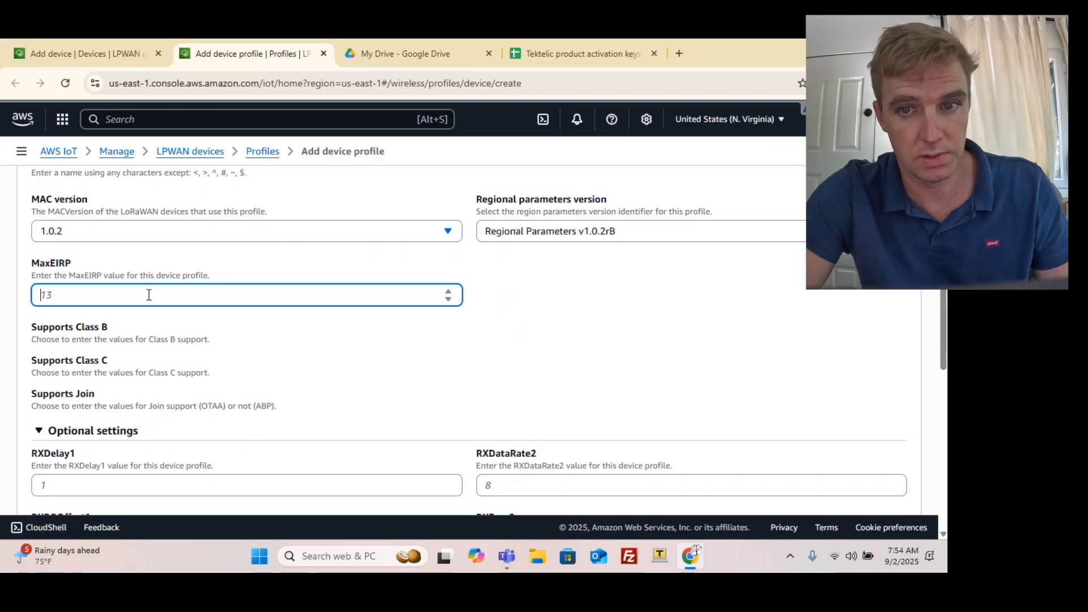
text(220)
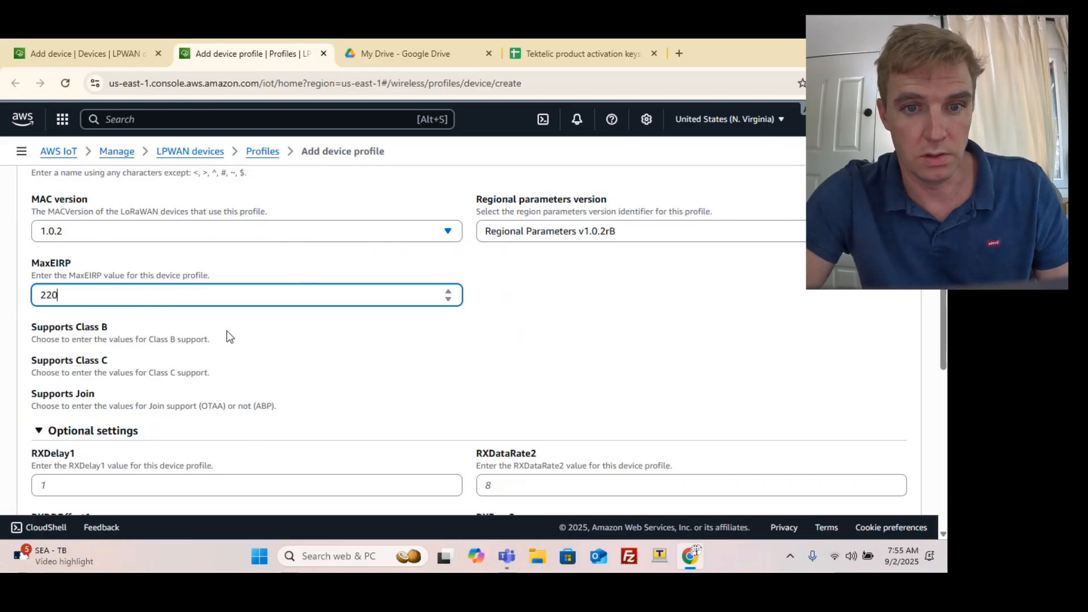
scroll(267, 309, down, 1)
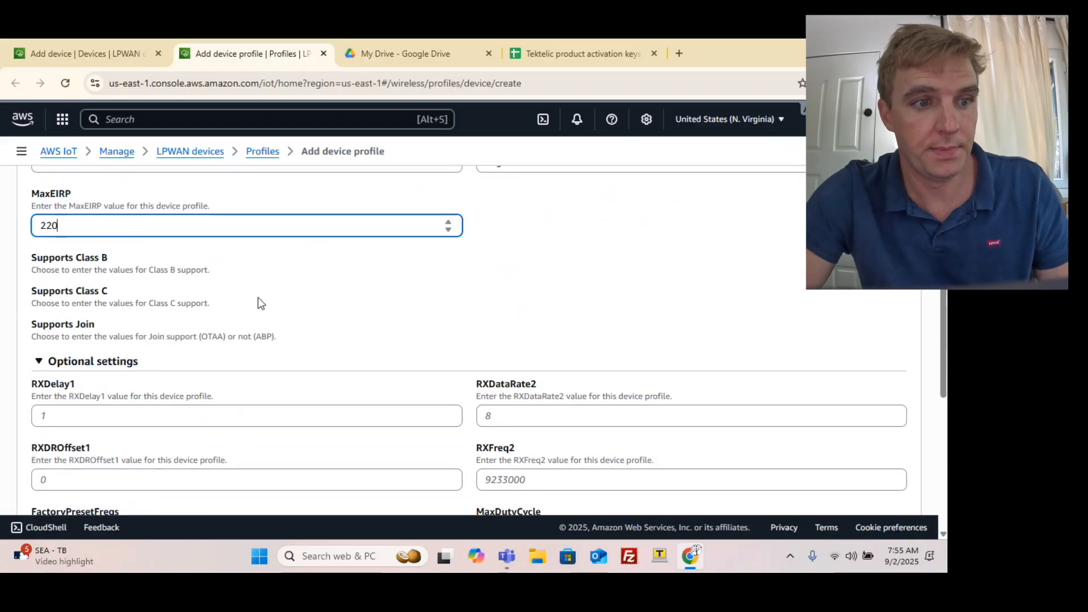
scroll(258, 297, down, 1)
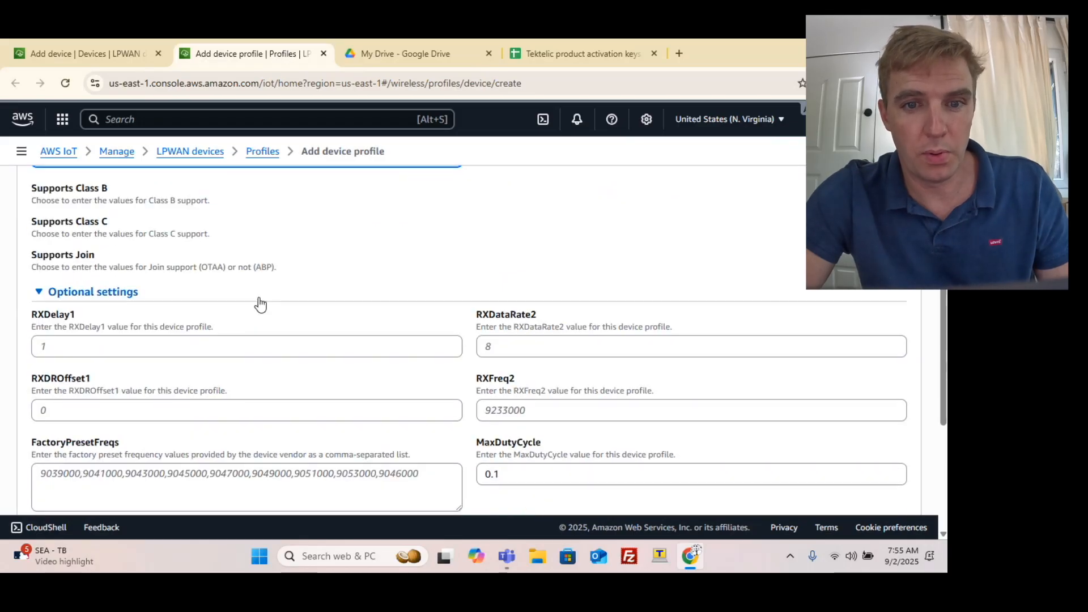
Try a MaxEIRP value of 20 for the device profile.
scroll(258, 297, up, 1)
click(80, 221)
key(BackSpace)
key(BackSpace)
key(BackSpace)
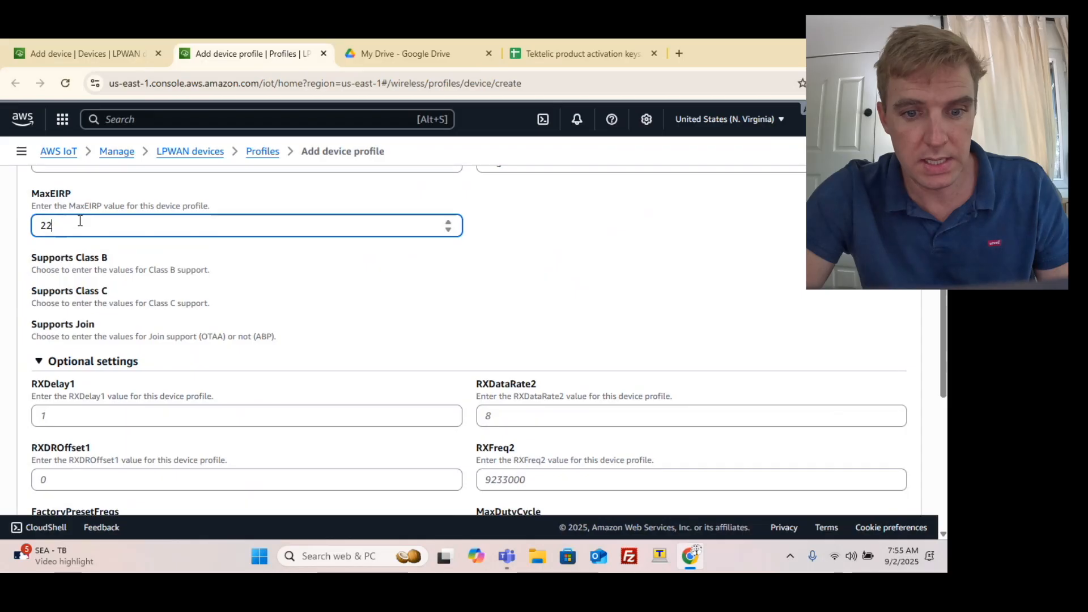
text(20)
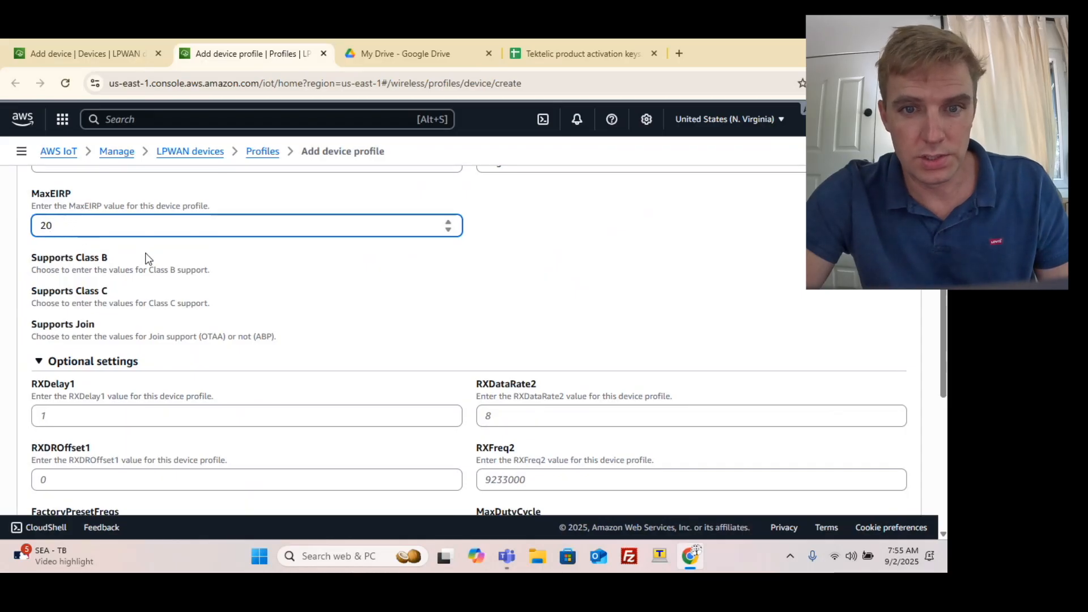
click(110, 266)
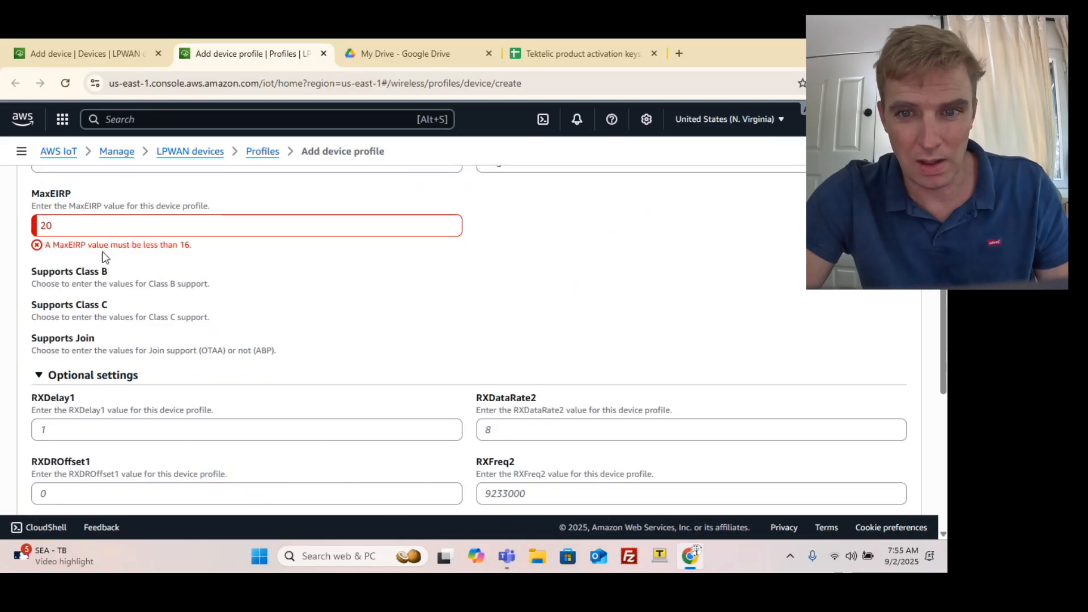
Set the device profile's MaxEIRP to 15, below the limit of 16.
click(63, 223)
key(BackSpace)
key(BackSpace)
text(16)
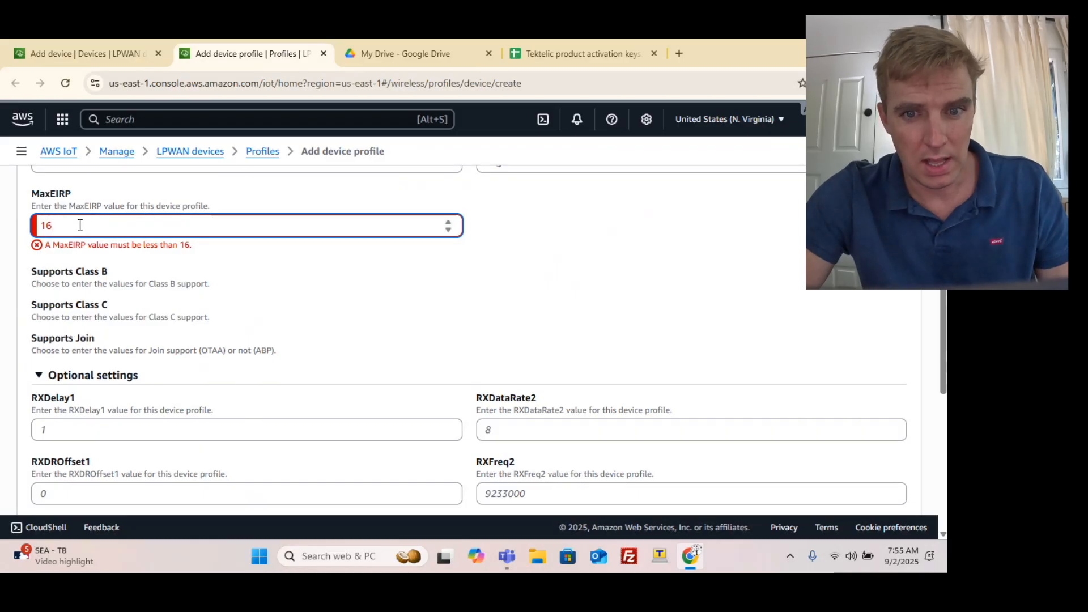
key(BackSpace)
text(5)
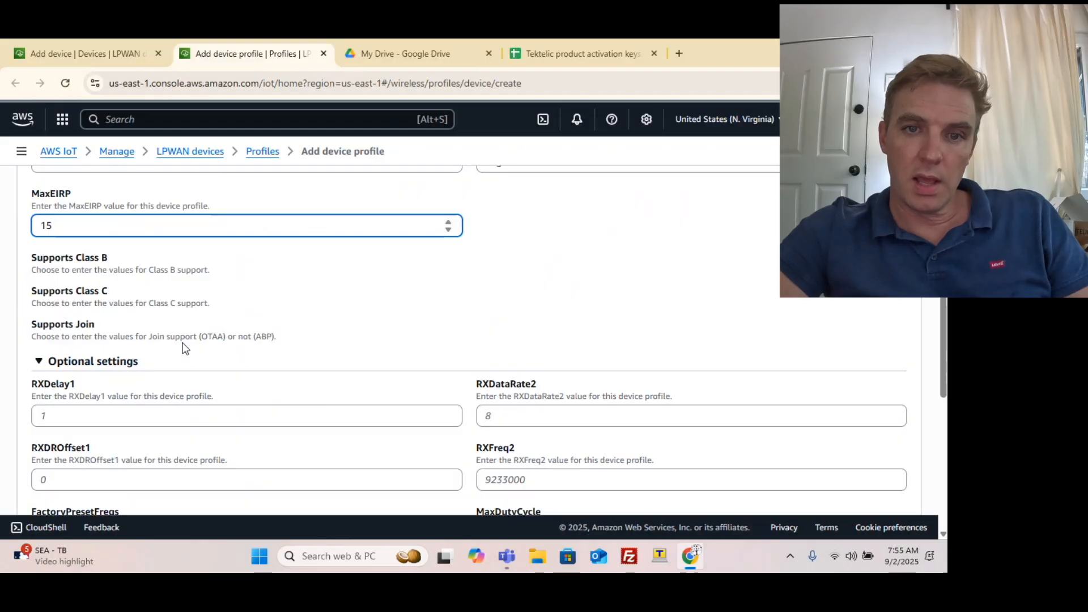
Review the optional settings, leave them at their defaults without tags, and add the device profile.
scroll(183, 348, down, 1)
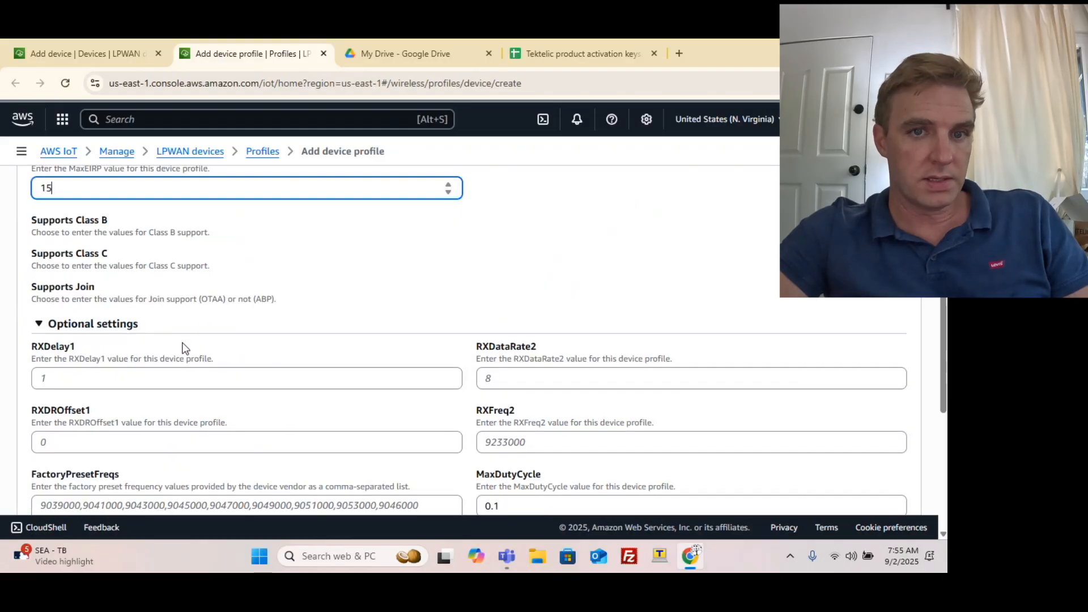
scroll(183, 348, down, 3)
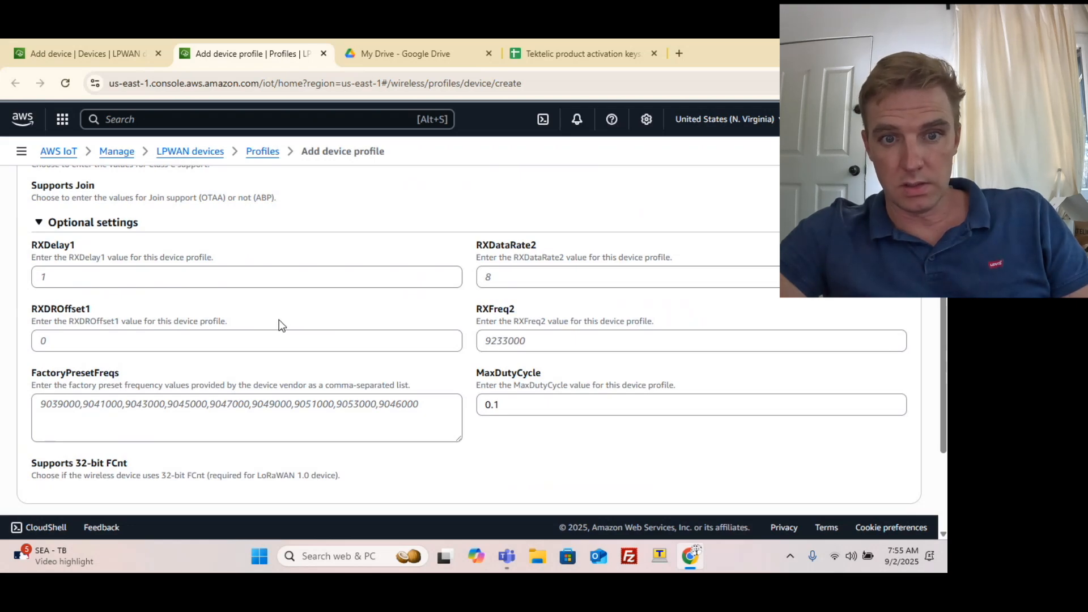
scroll(296, 319, down, 1)
scroll(297, 319, down, 1)
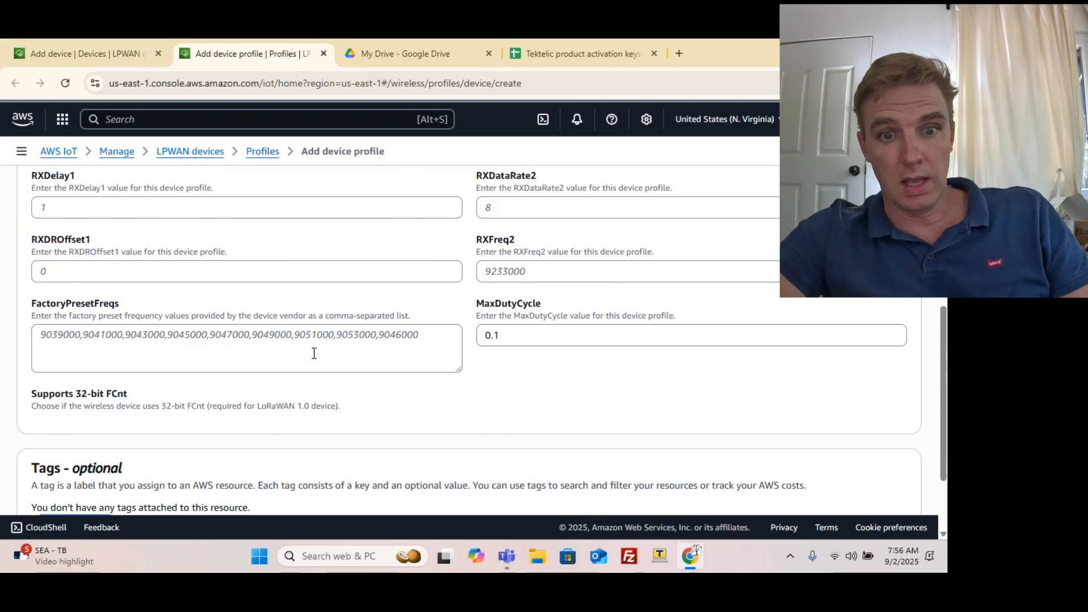
scroll(314, 351, down, 1)
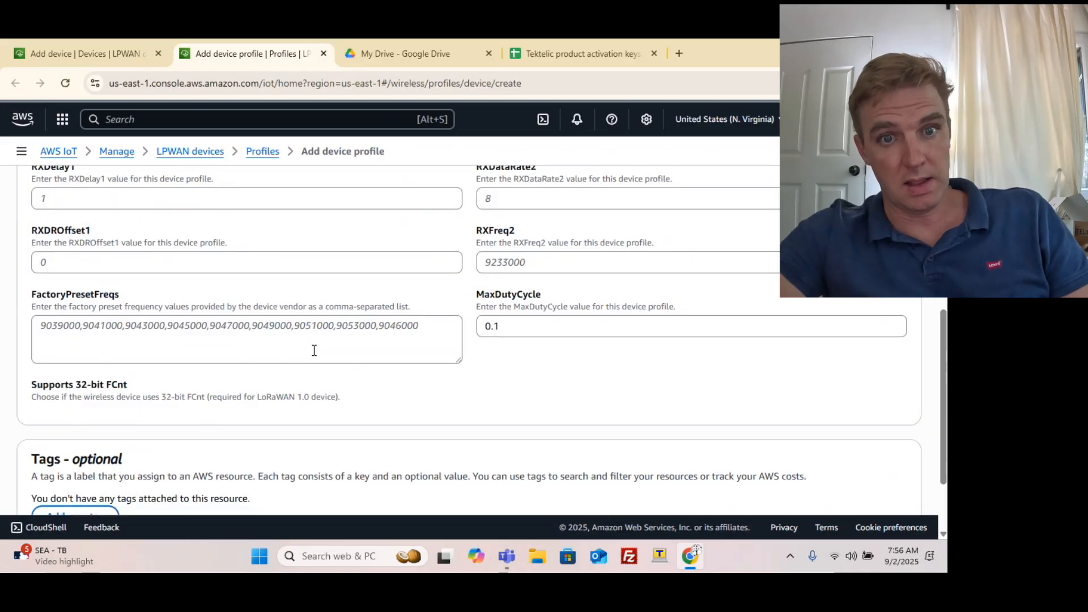
scroll(314, 350, down, 1)
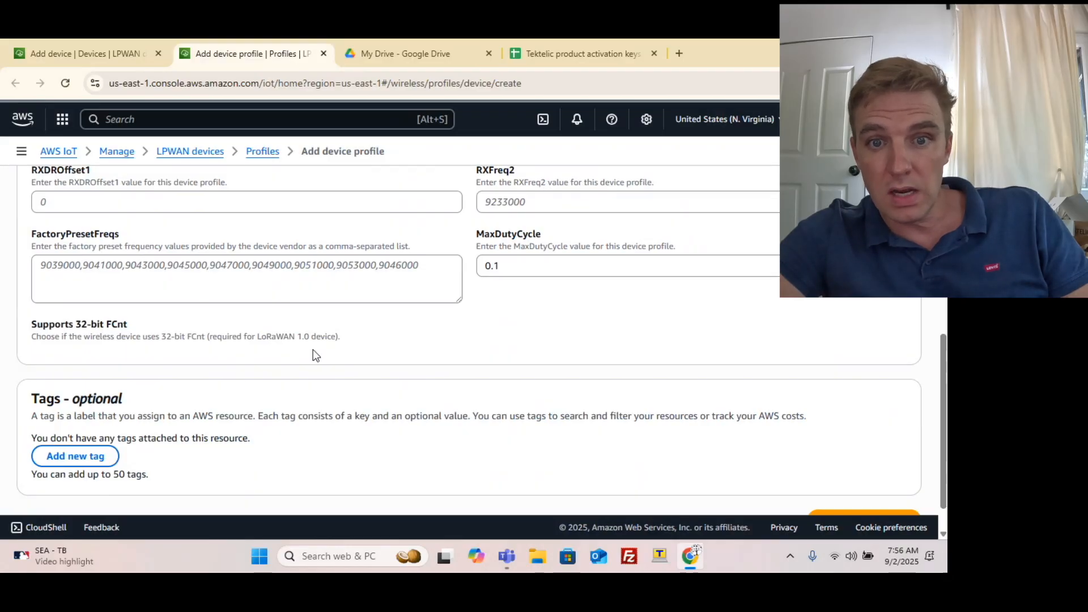
scroll(313, 349, down, 1)
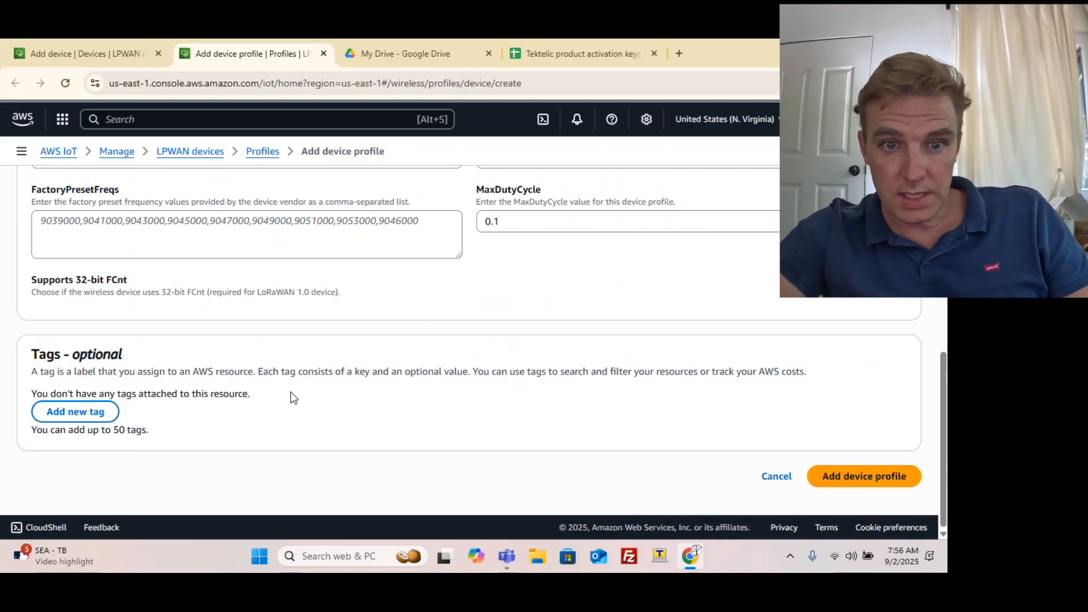
click(868, 480)
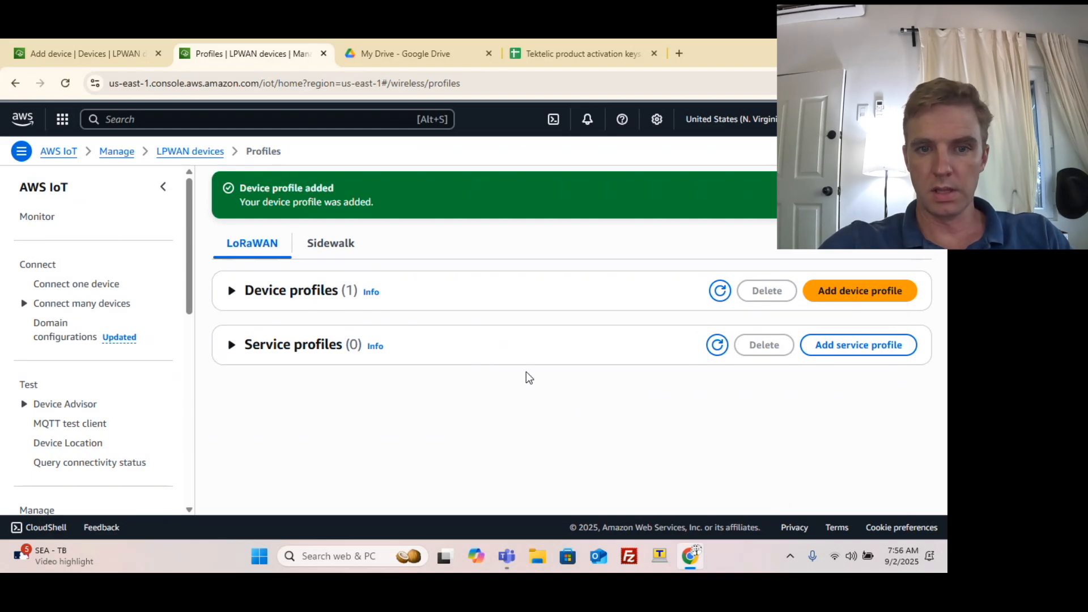
Start adding a LoRaWAN service profile and name it Clover.
click(230, 347)
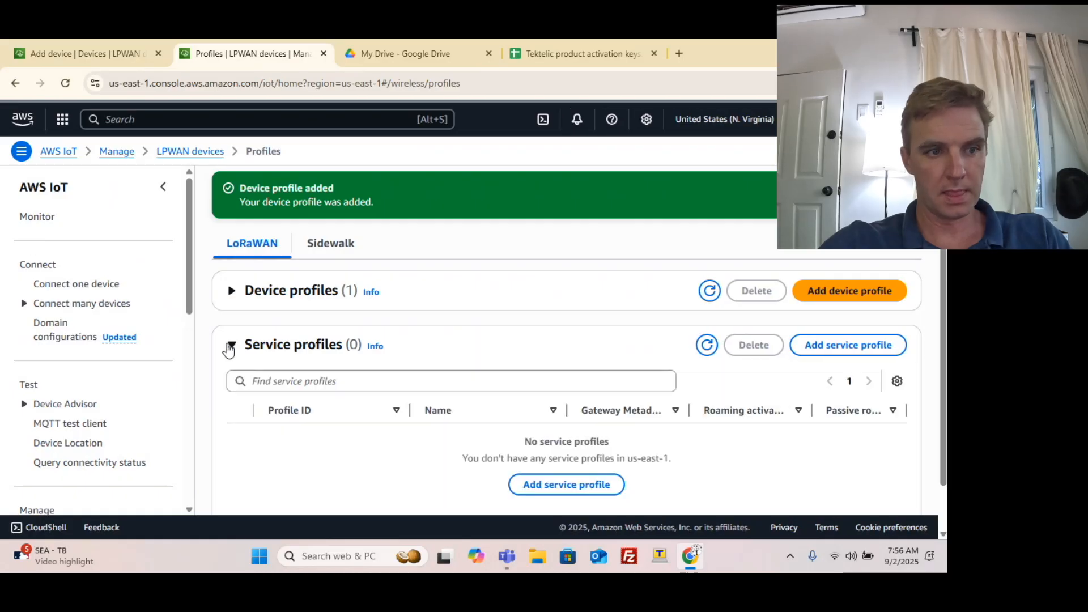
click(842, 347)
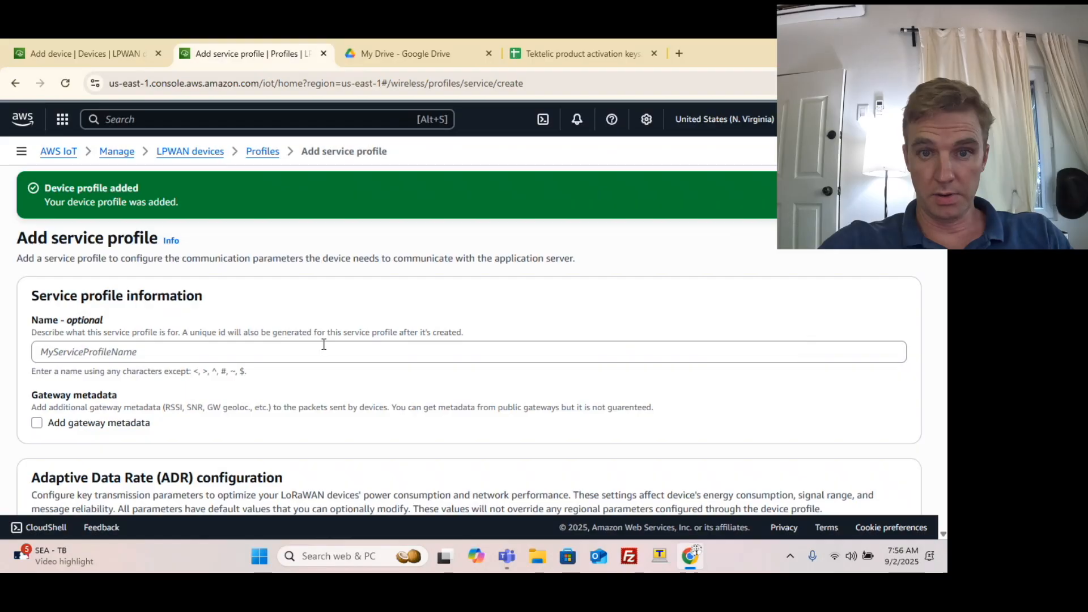
click(80, 350)
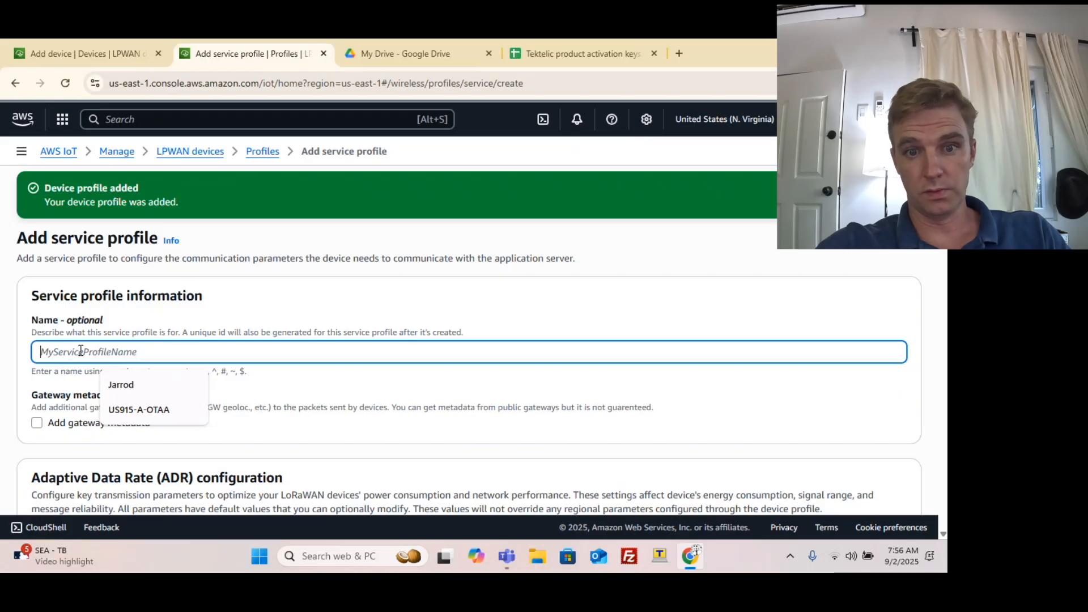
text(Clove)
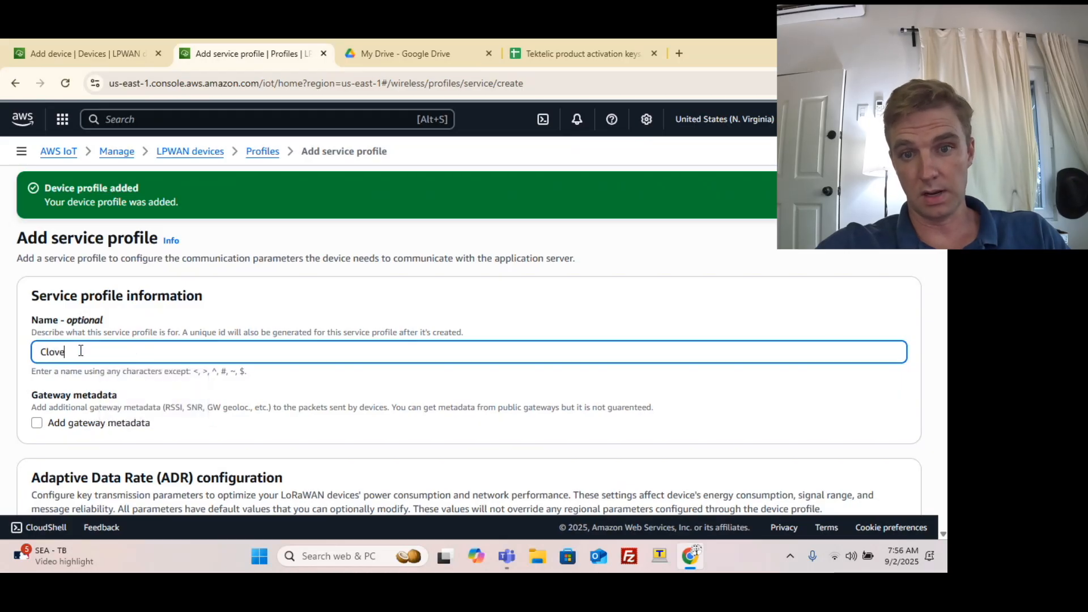
text(r)
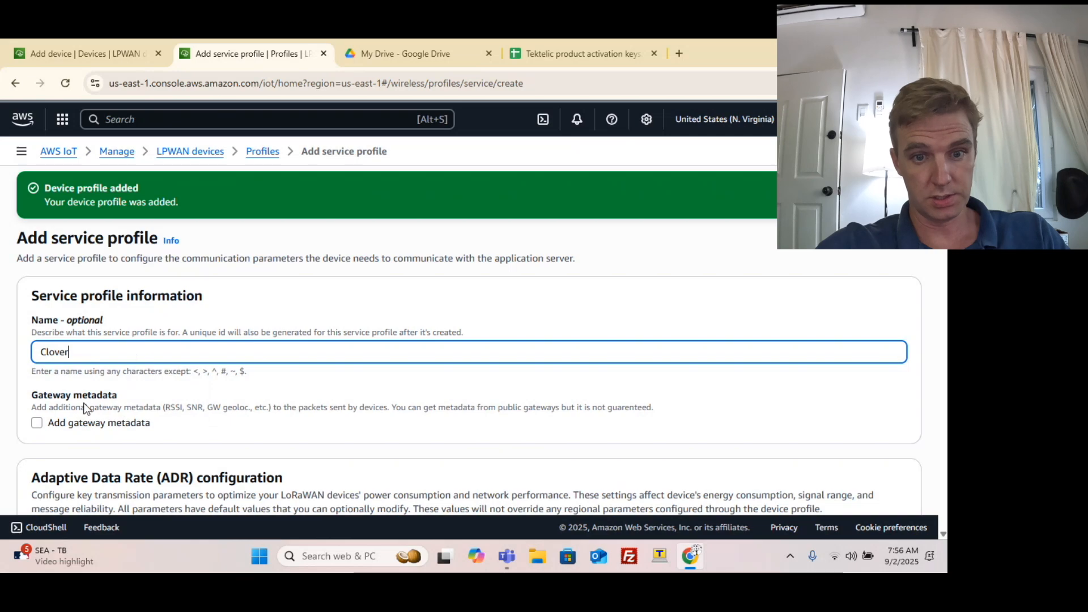
Enable adding gateway metadata to device packets in the Clover service profile.
scroll(93, 419, down, 4)
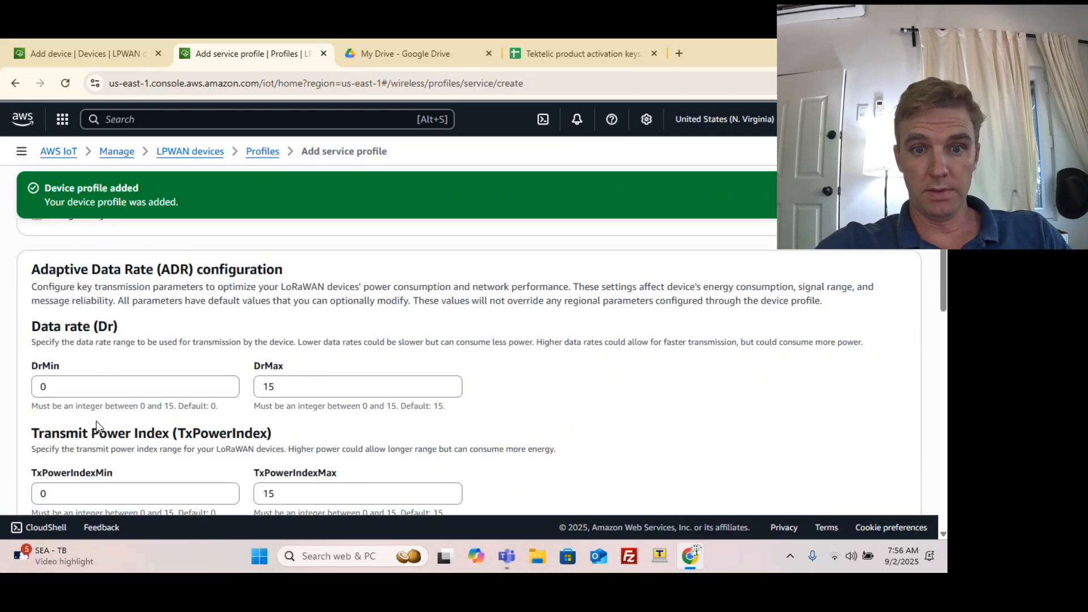
scroll(96, 425, up, 1)
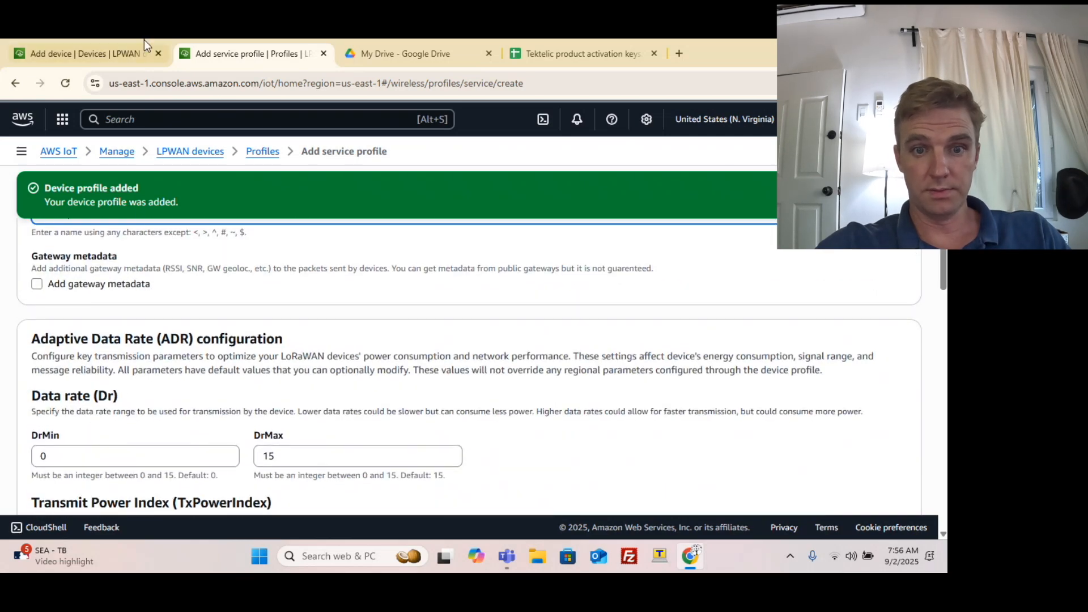
click(37, 285)
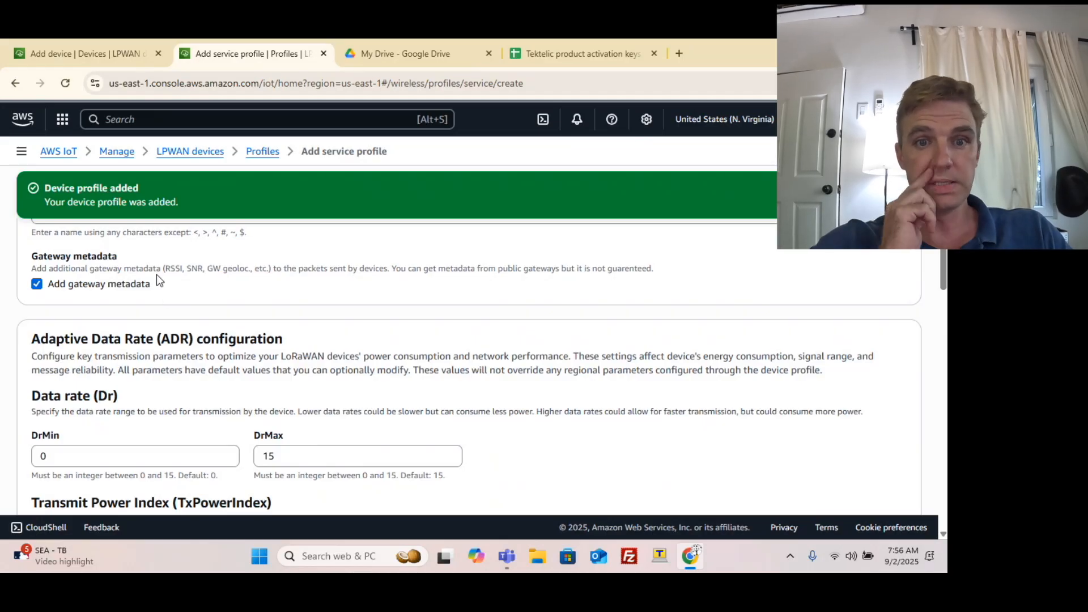
Review the service profile's adaptive data rate, transmit power index, number of transmissions and public network configuration settings.
scroll(156, 274, down, 1)
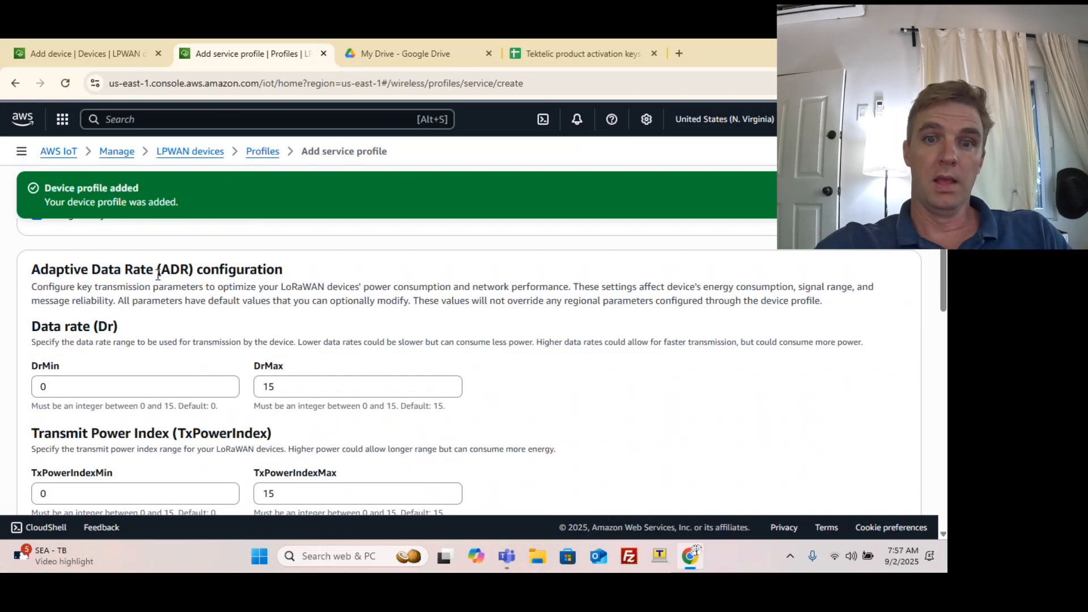
scroll(157, 276, down, 1)
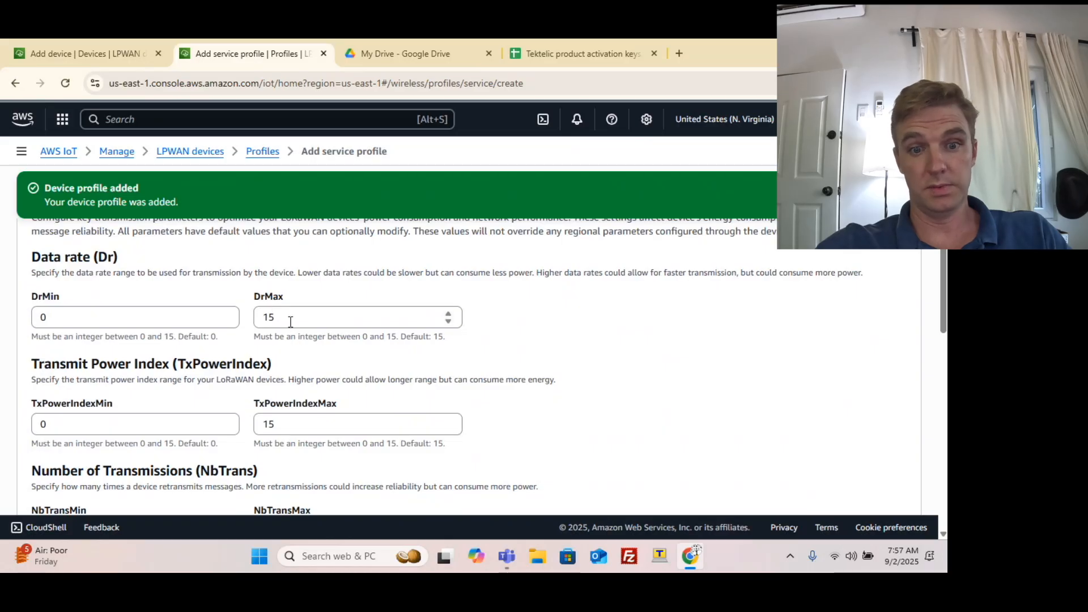
scroll(290, 321, down, 1)
scroll(289, 320, down, 1)
scroll(289, 319, up, 2)
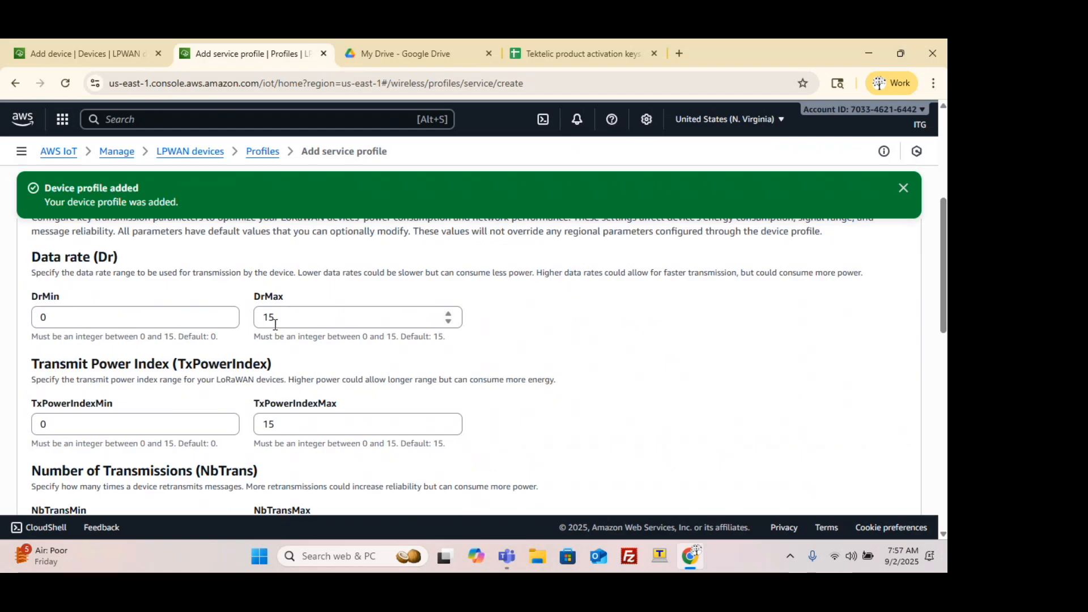
scroll(276, 325, down, 1)
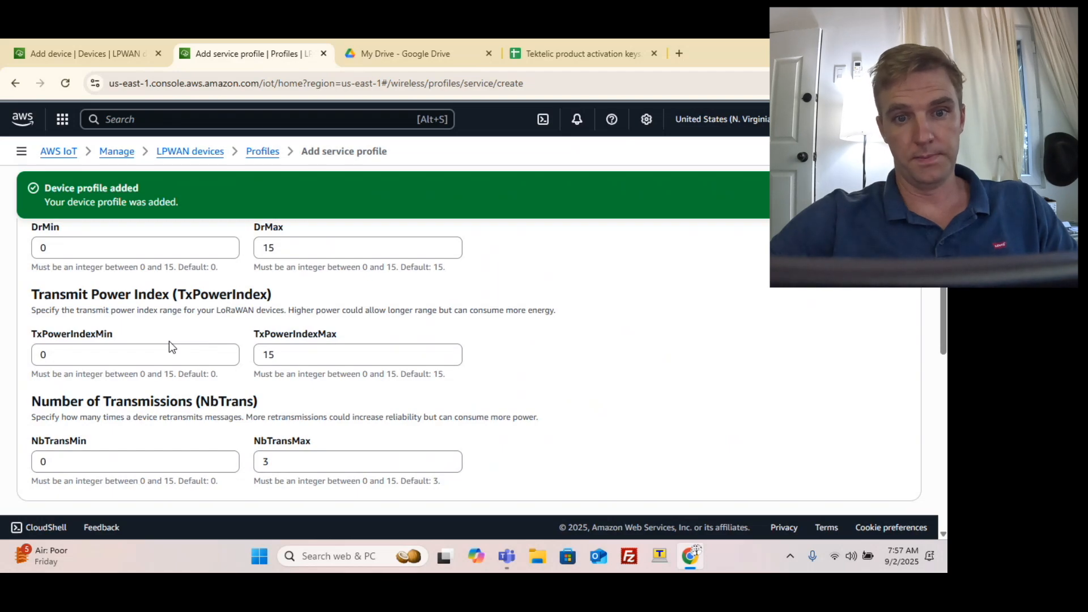
scroll(170, 342, down, 1)
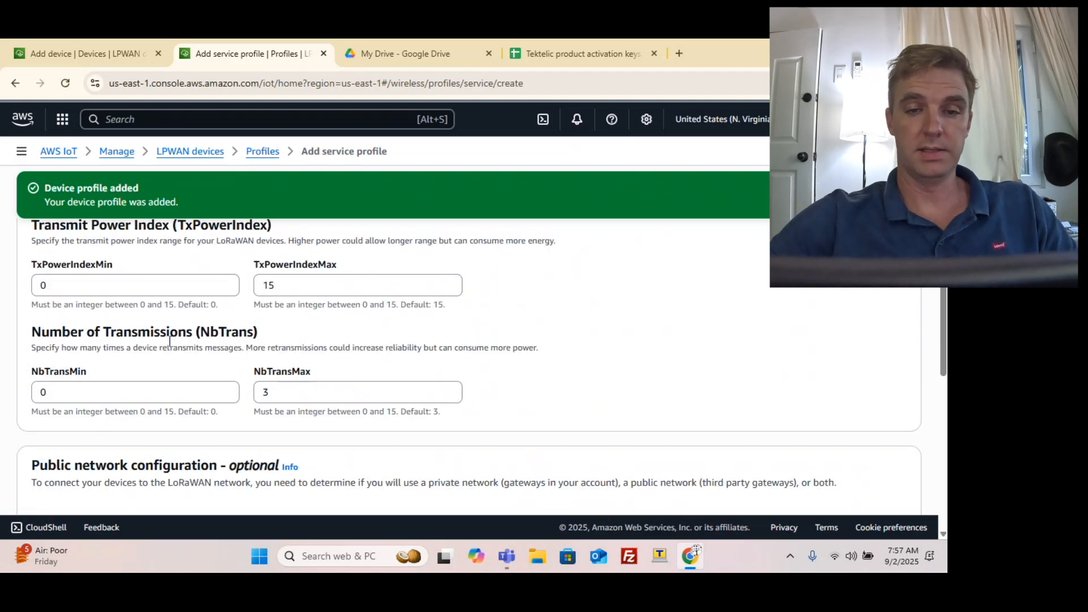
scroll(169, 342, down, 1)
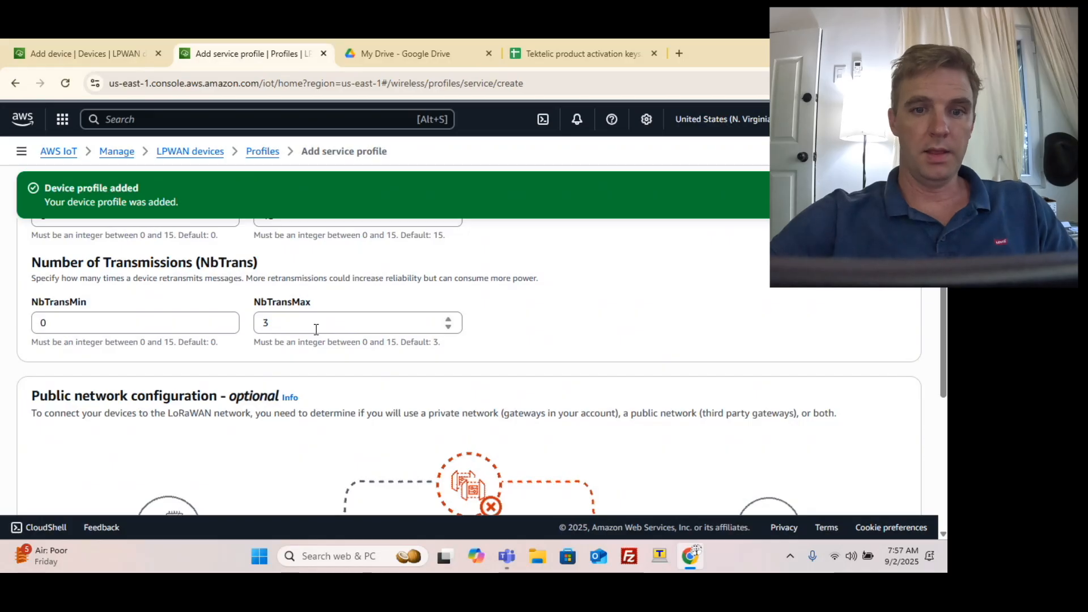
scroll(316, 330, down, 1)
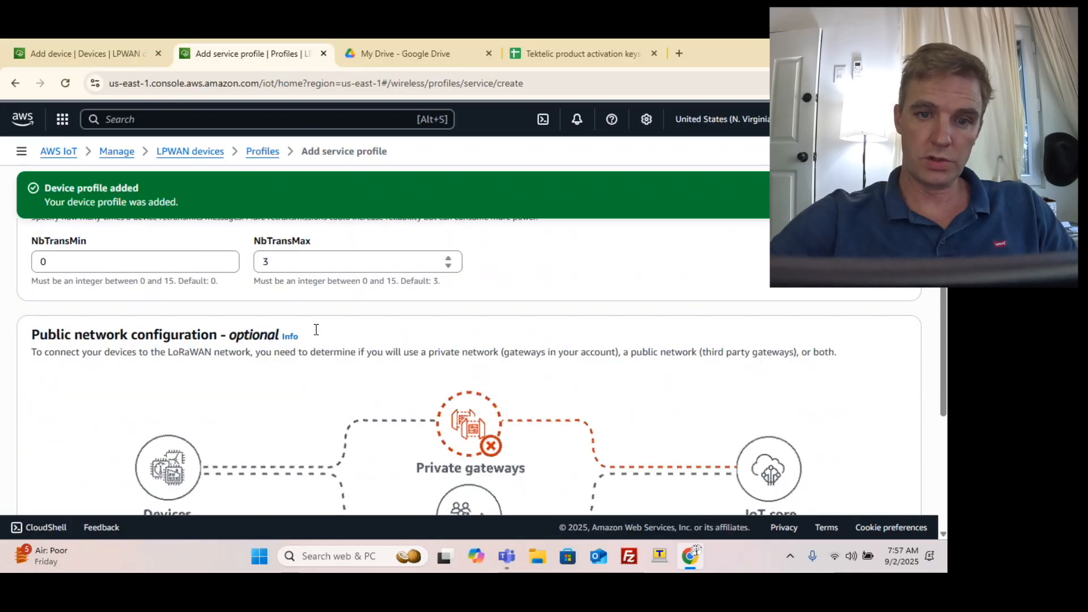
scroll(316, 330, down, 1)
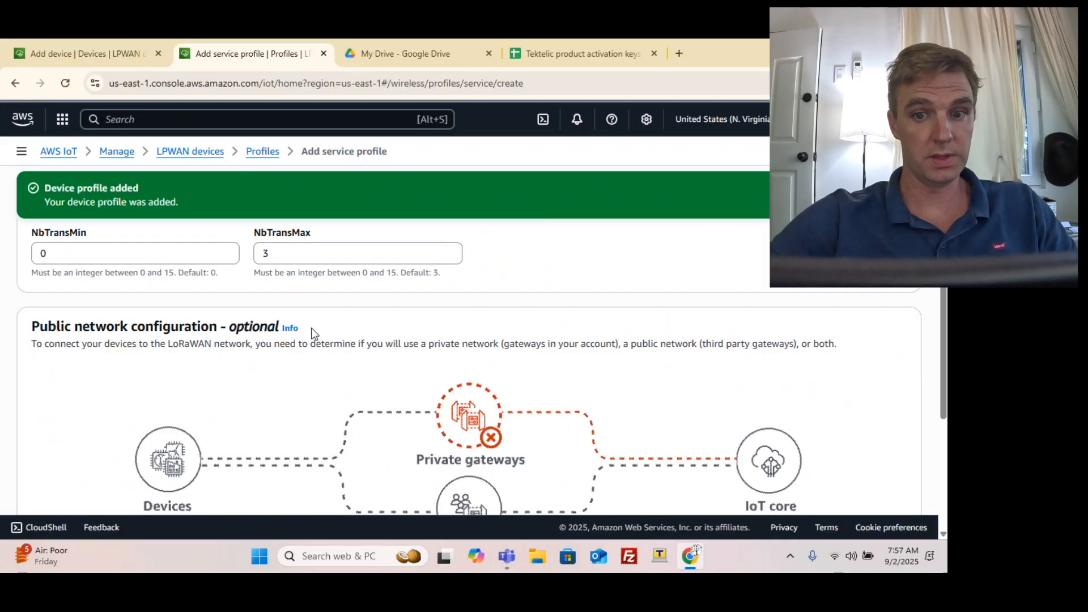
scroll(314, 334, up, 1)
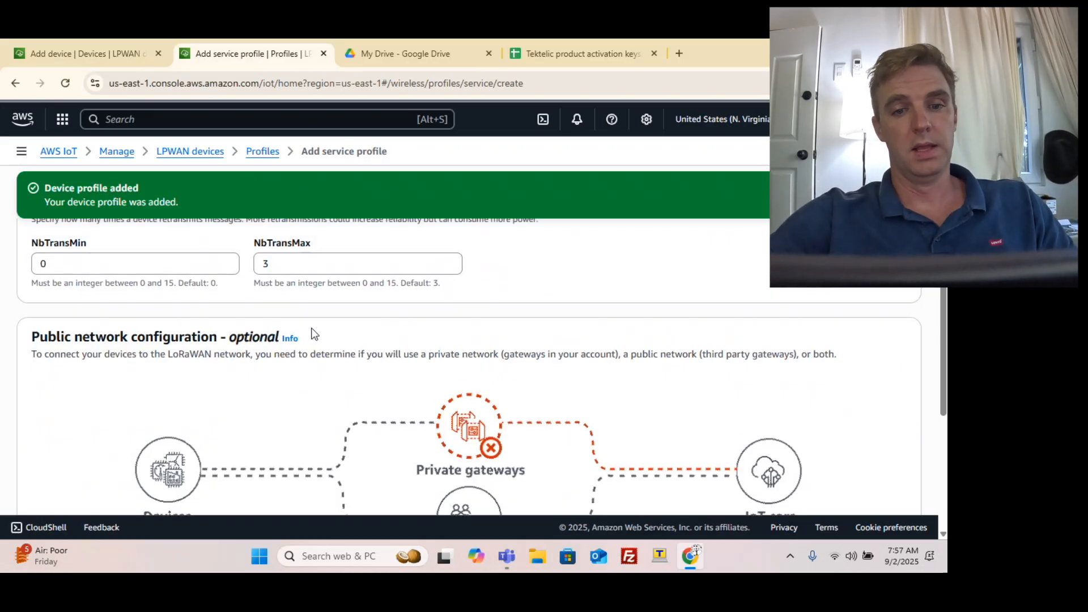
Review the public network configuration, leave the public network disabled and add no tags, and add the Clover service profile.
scroll(313, 331, up, 1)
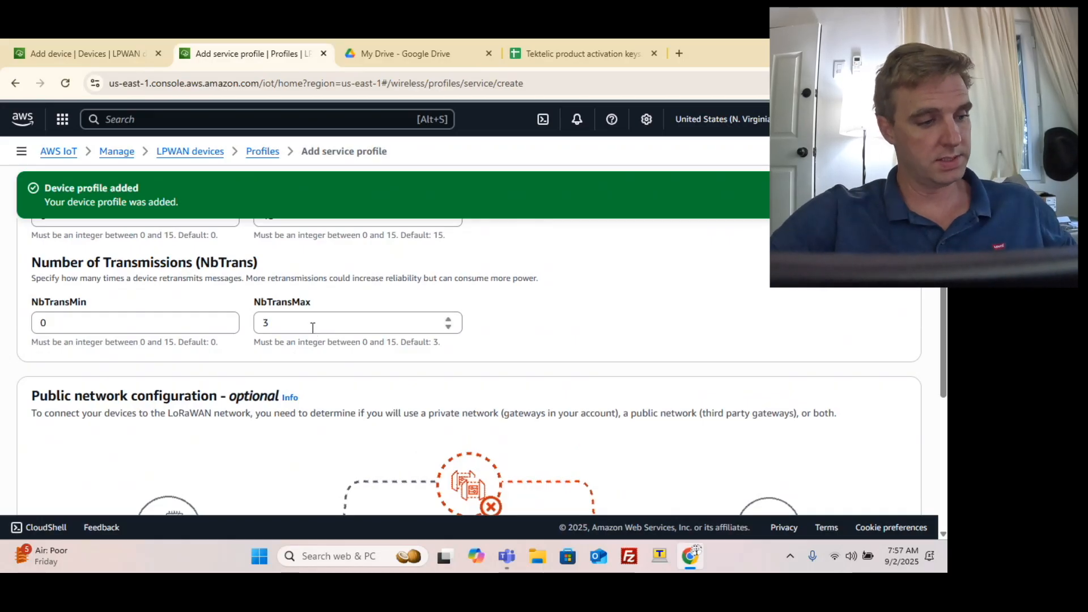
scroll(313, 328, down, 1)
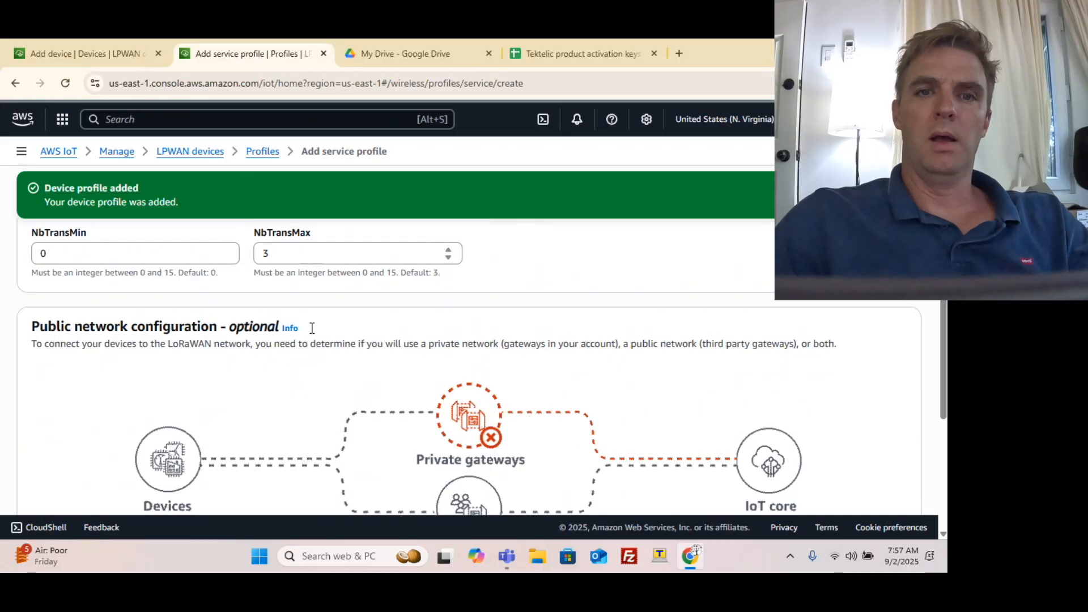
scroll(313, 328, down, 1)
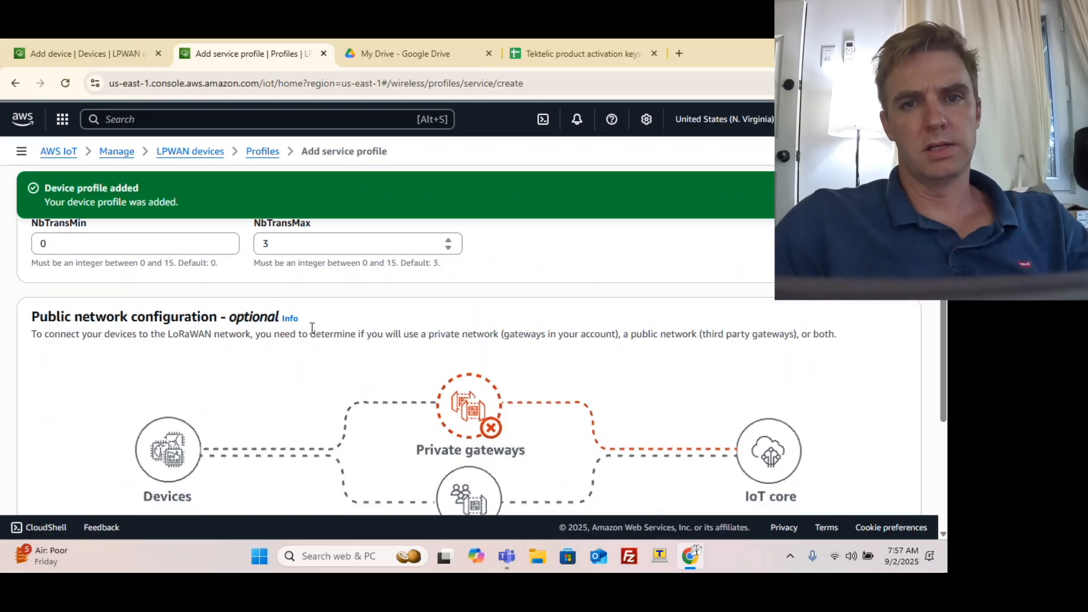
scroll(312, 328, down, 2)
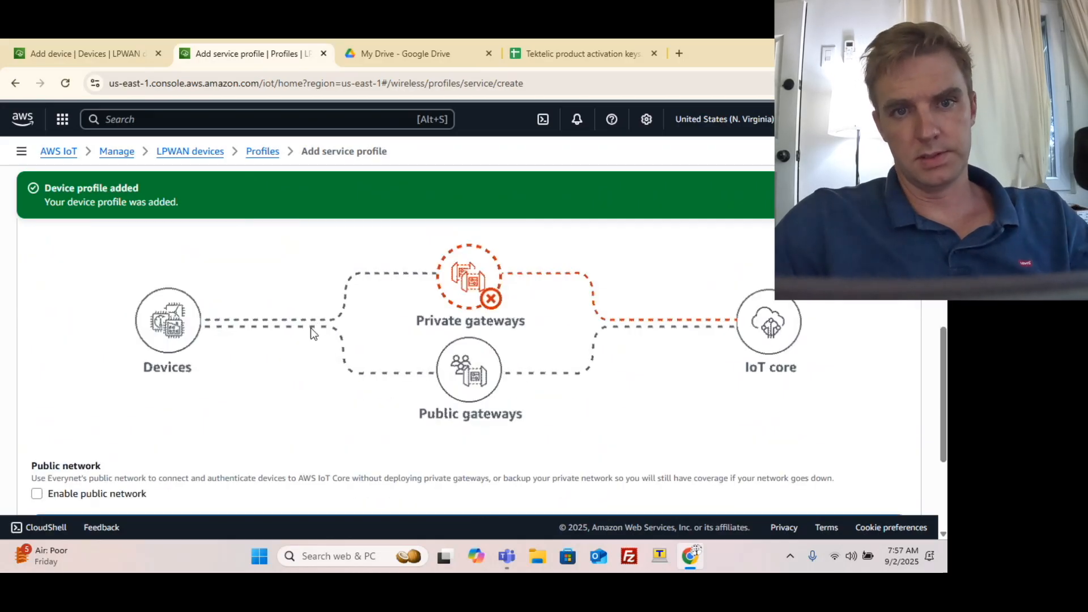
scroll(310, 328, down, 2)
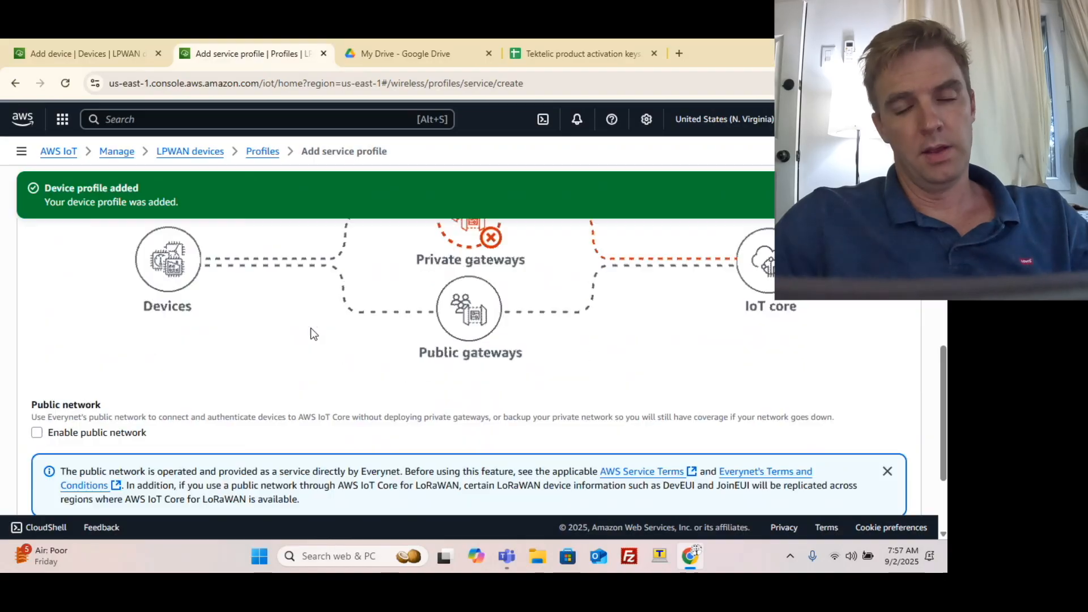
scroll(311, 328, up, 2)
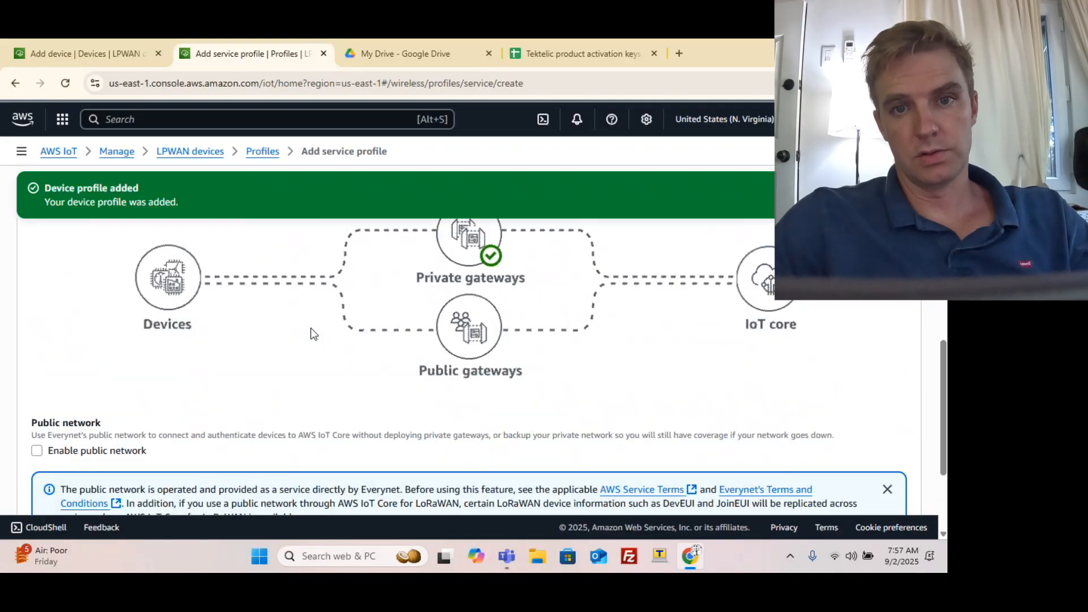
scroll(311, 327, up, 1)
scroll(310, 327, down, 1)
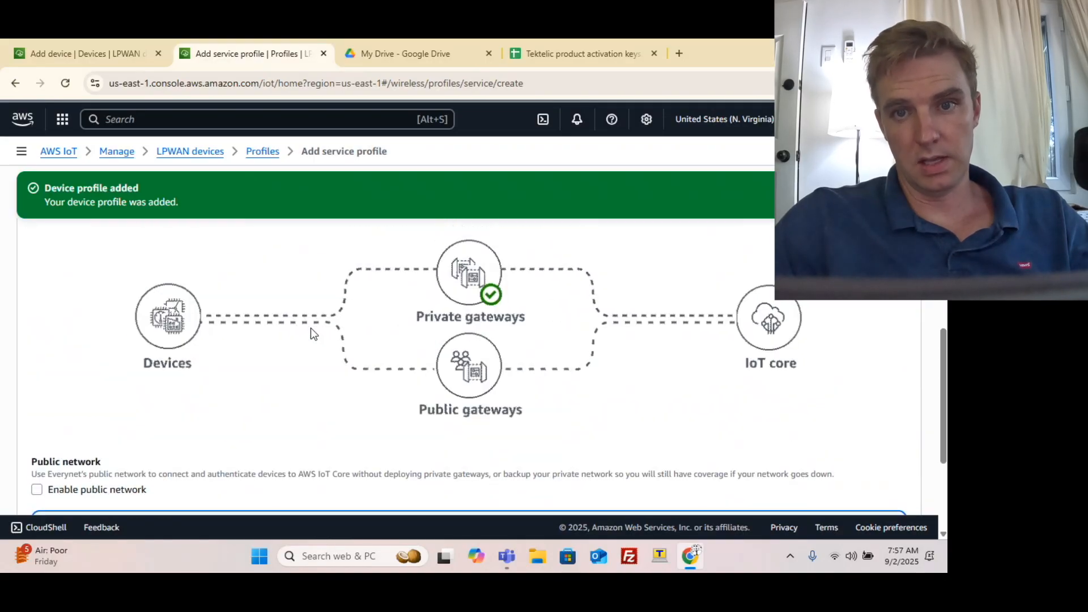
scroll(310, 327, down, 3)
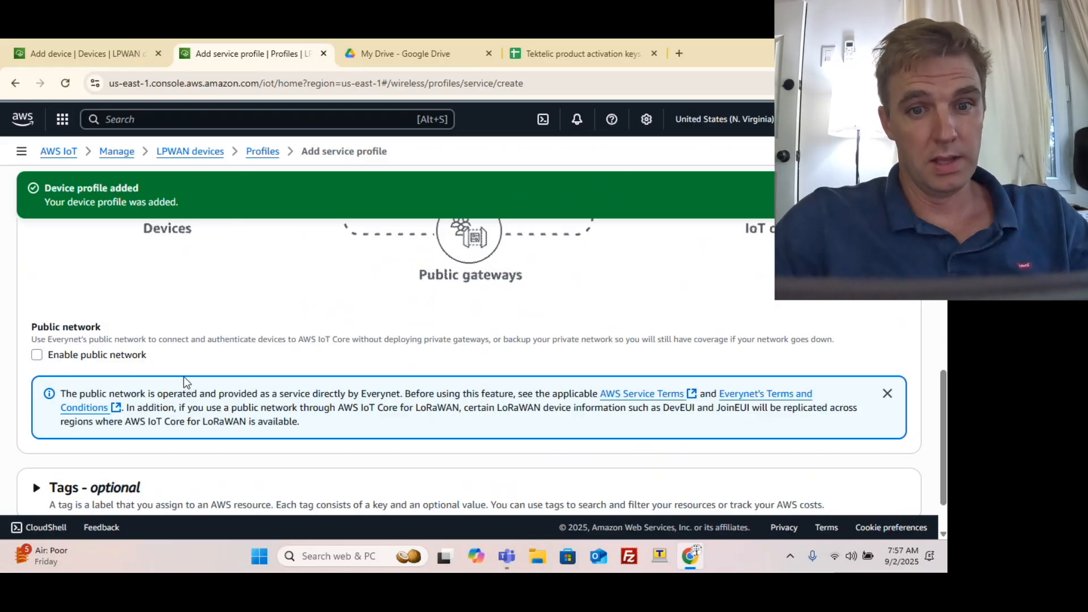
scroll(184, 377, down, 2)
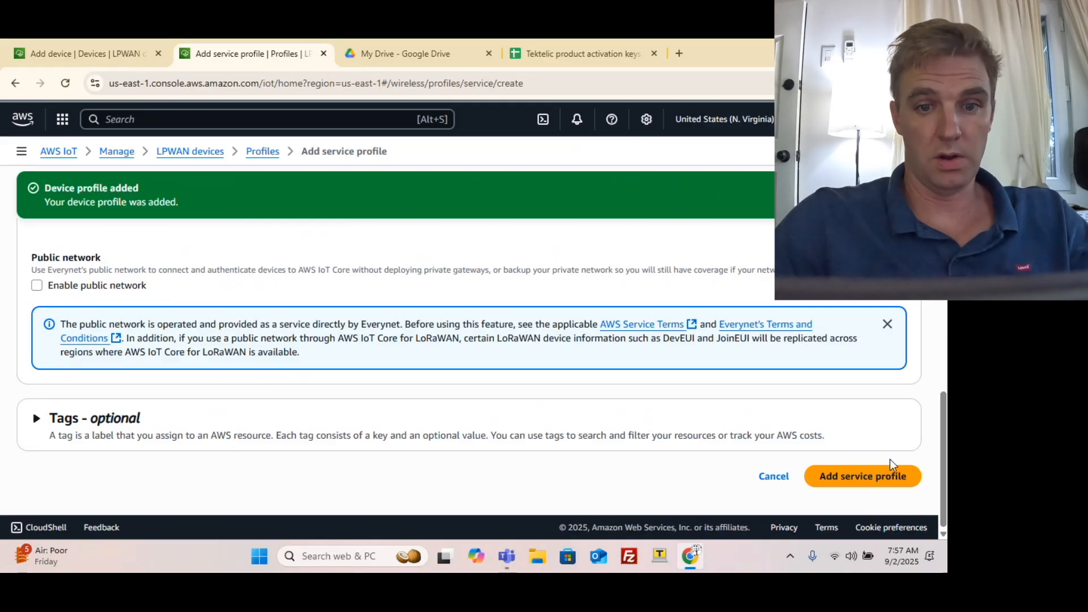
click(865, 480)
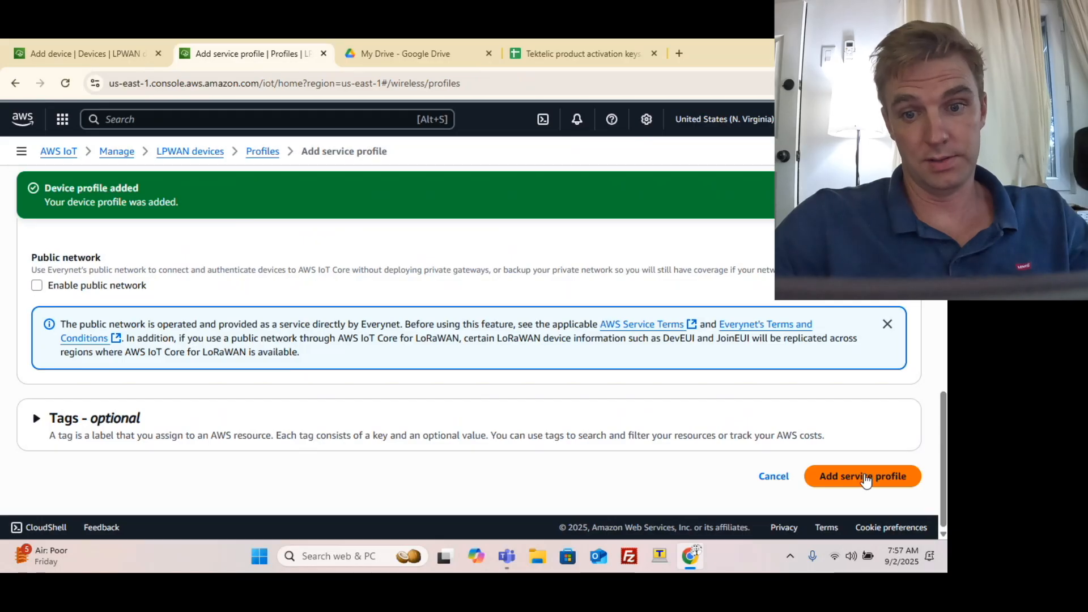
Assign the US915-A-OTAA wireless device profile and the Clover service profile to the new device.
click(231, 359)
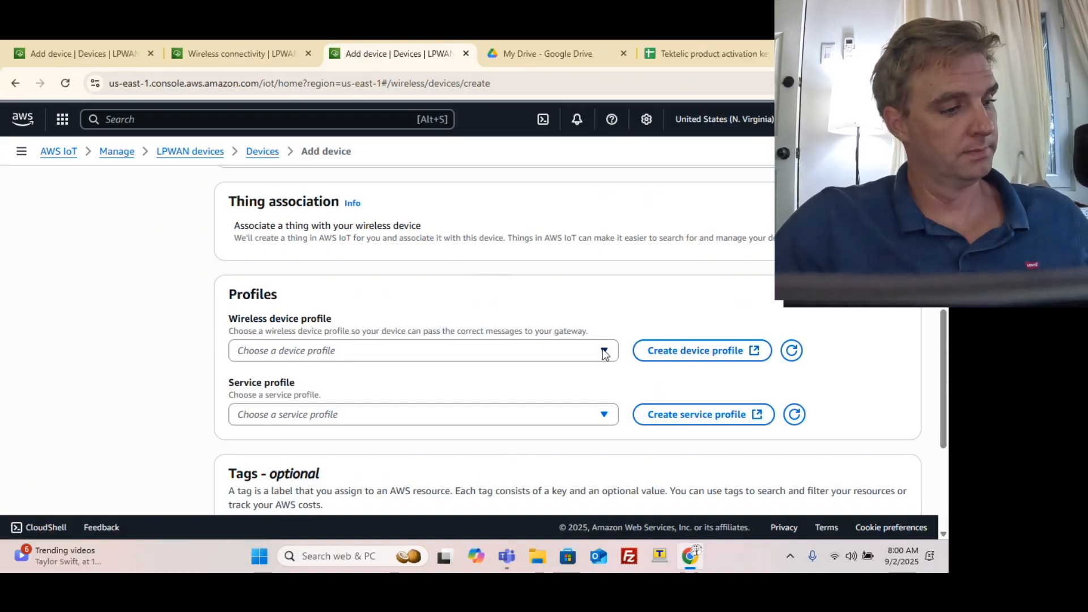
click(604, 351)
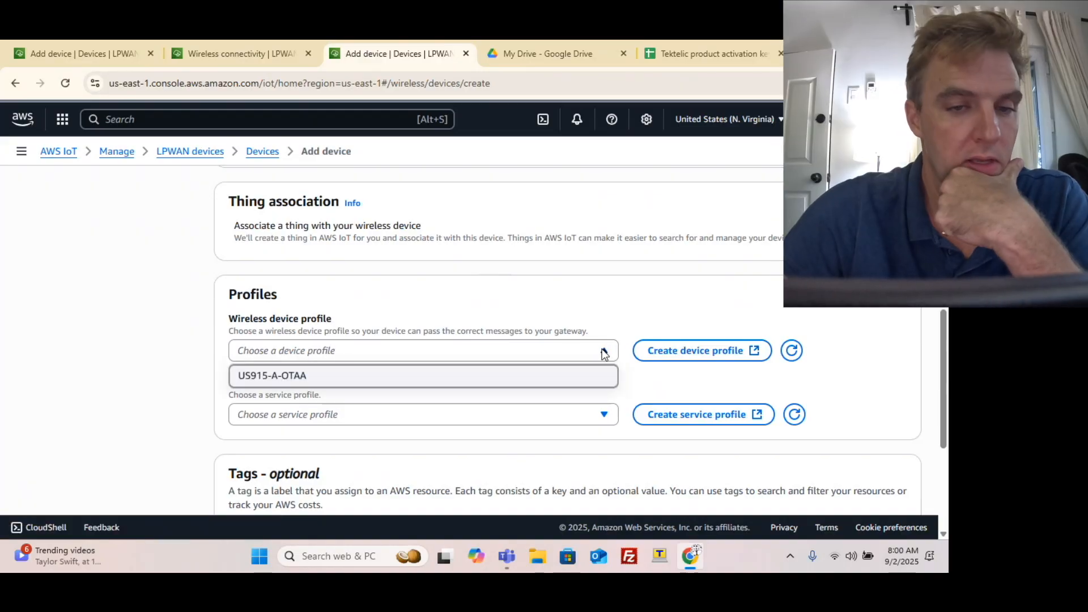
click(293, 377)
click(307, 415)
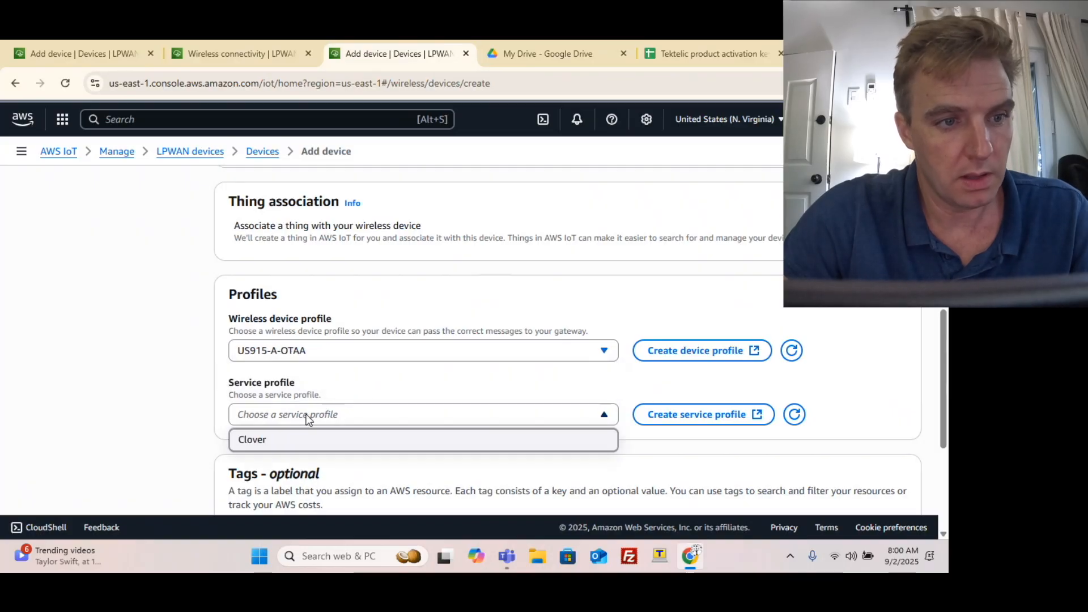
click(271, 443)
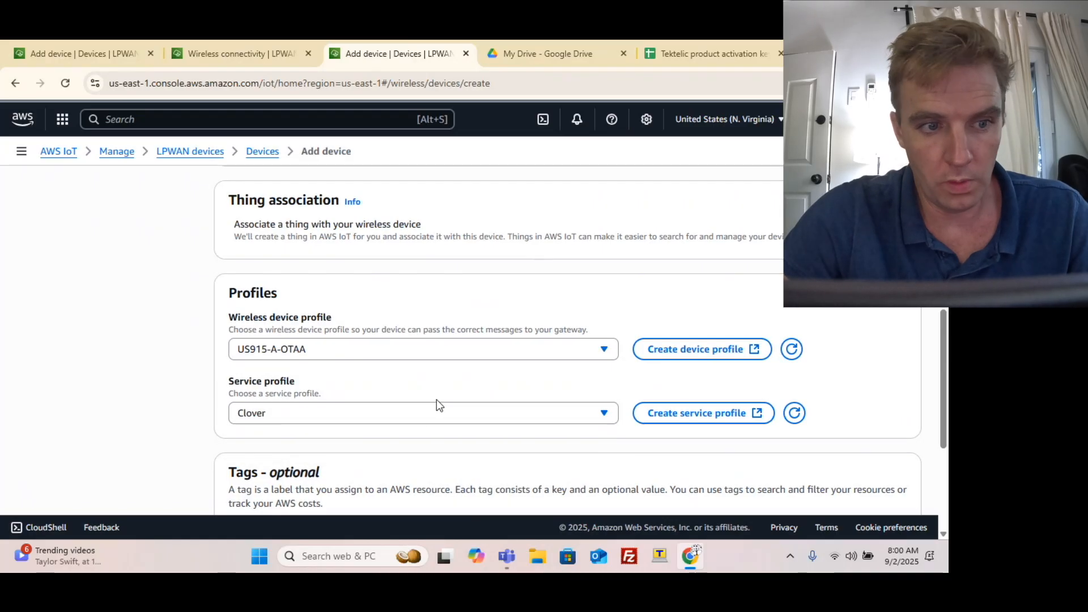
Check the available destinations and try to continue adding the device without choosing one.
scroll(437, 400, down, 2)
scroll(430, 394, down, 2)
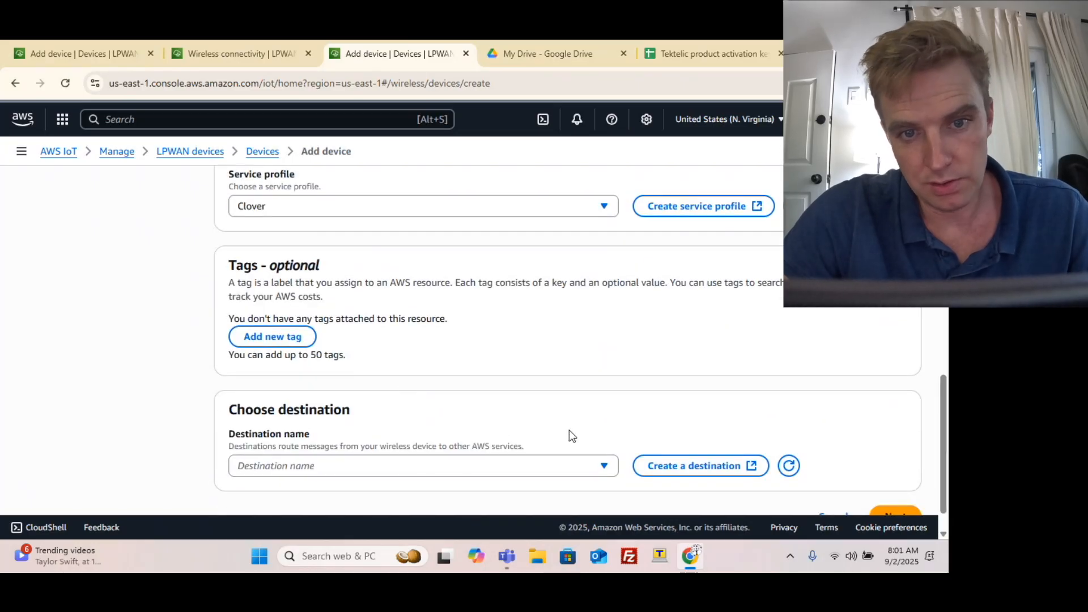
scroll(563, 422, down, 1)
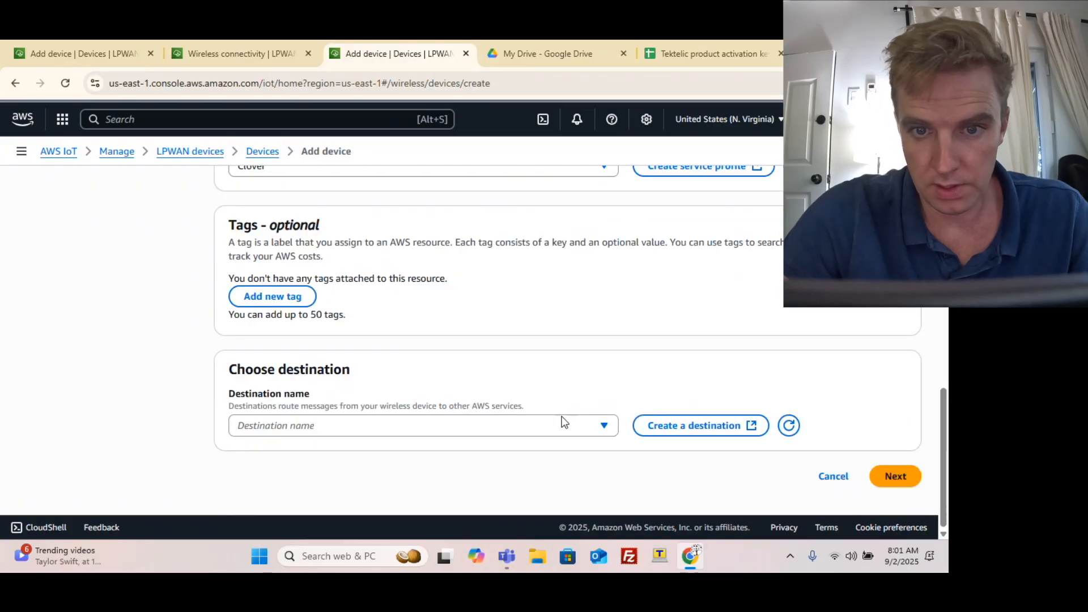
click(603, 428)
click(603, 427)
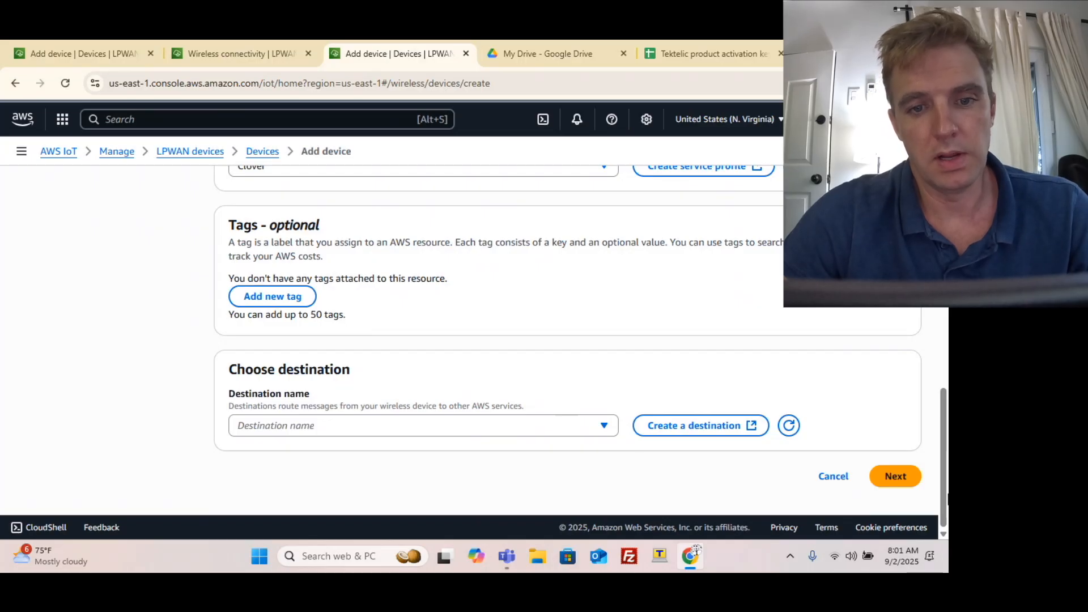
click(898, 476)
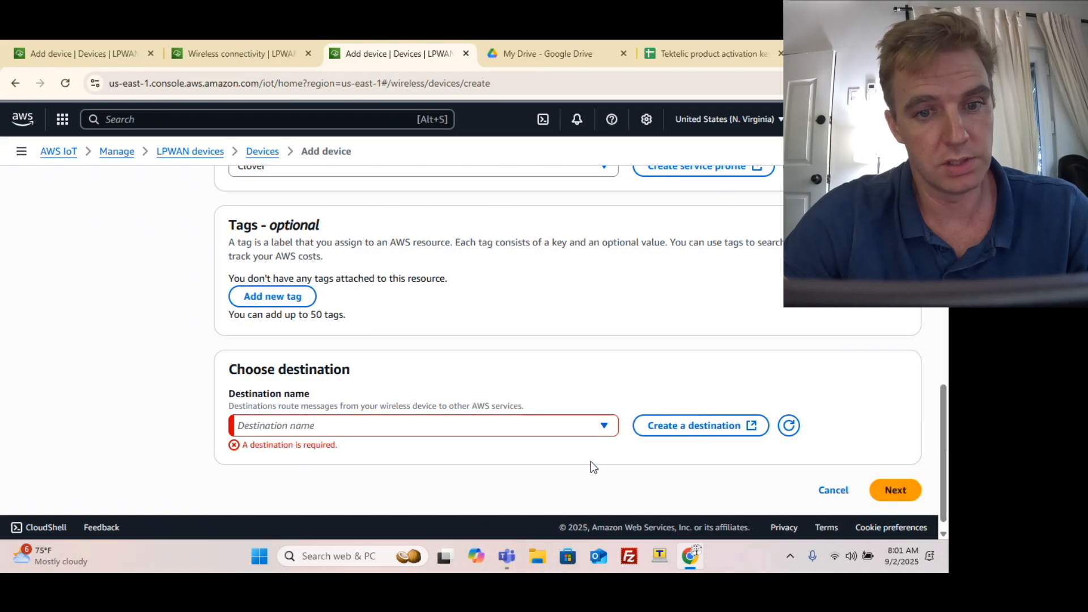
Start creating a new destination for the device and try naming it "test mqtt broker".
click(675, 431)
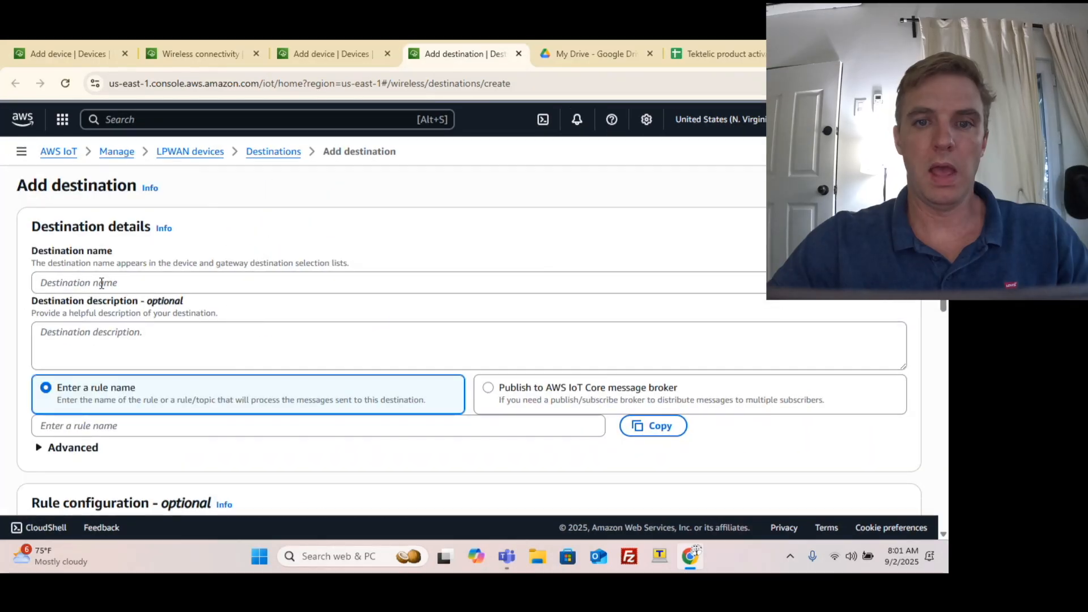
click(106, 283)
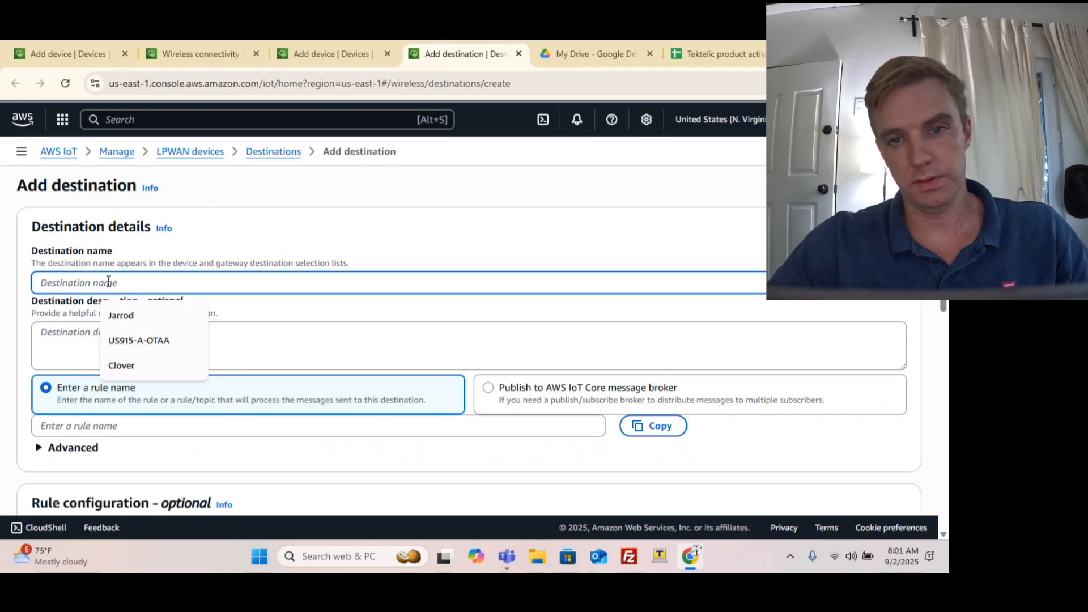
text(test m)
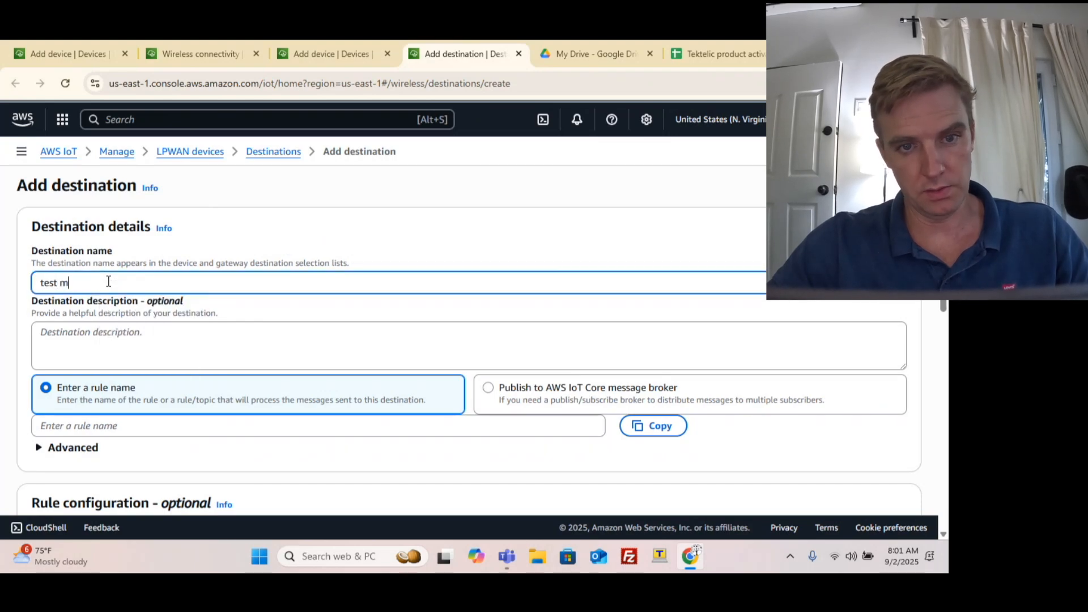
text(qtt broker)
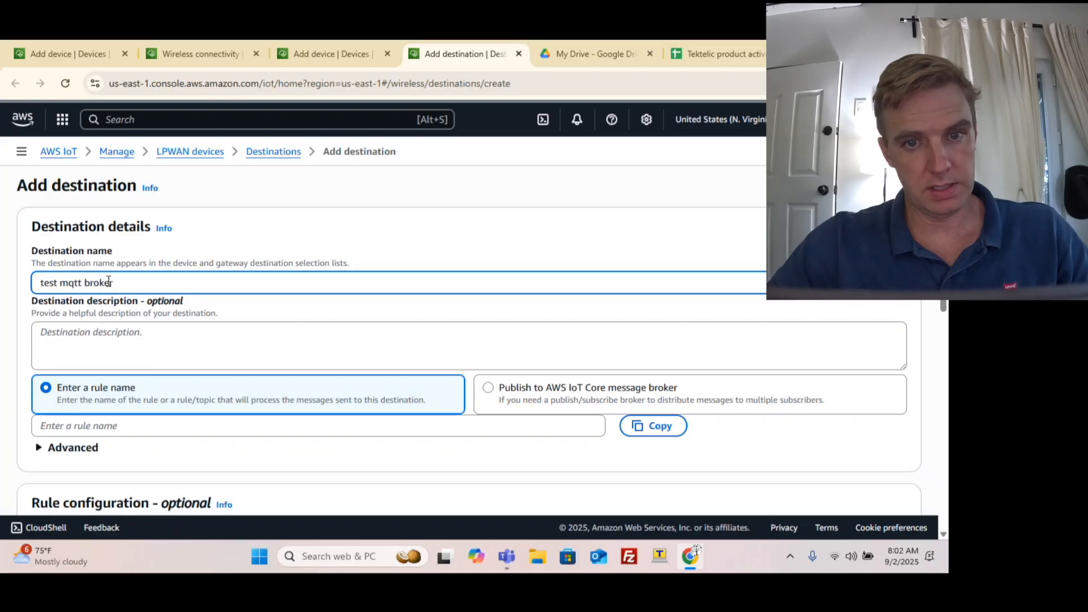
click(163, 325)
Replace the destination name with test_mqtt, using an underscore instead of spaces.
drag(116, 282, 89, 280)
key(ctrl+a)
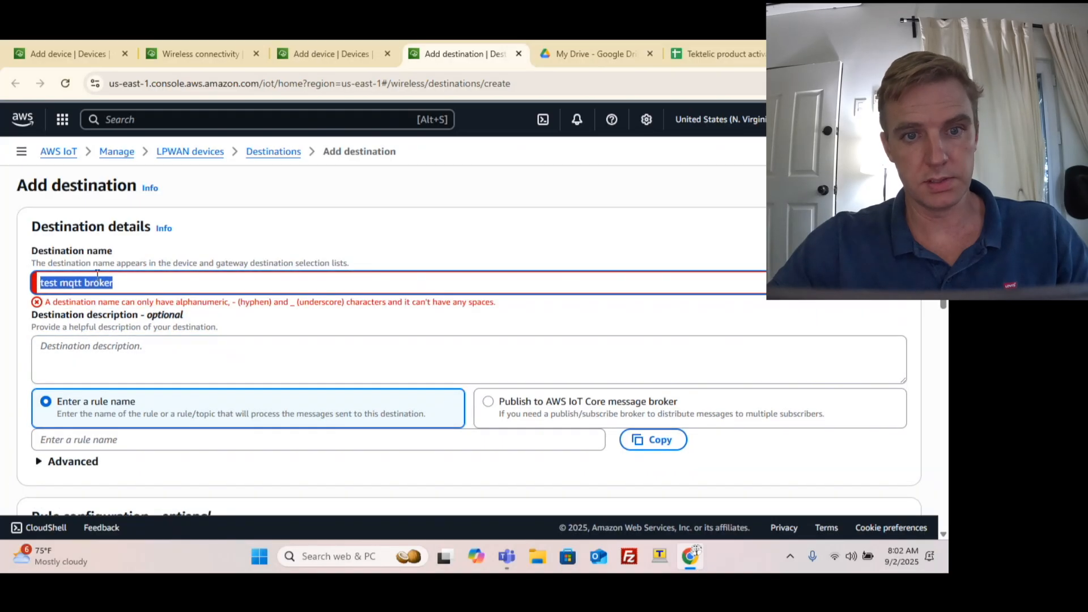
text(test_mqtt)
click(229, 373)
Enter test as the destination's rule name and, in the advanced settings, test as its topic name.
scroll(223, 363, down, 1)
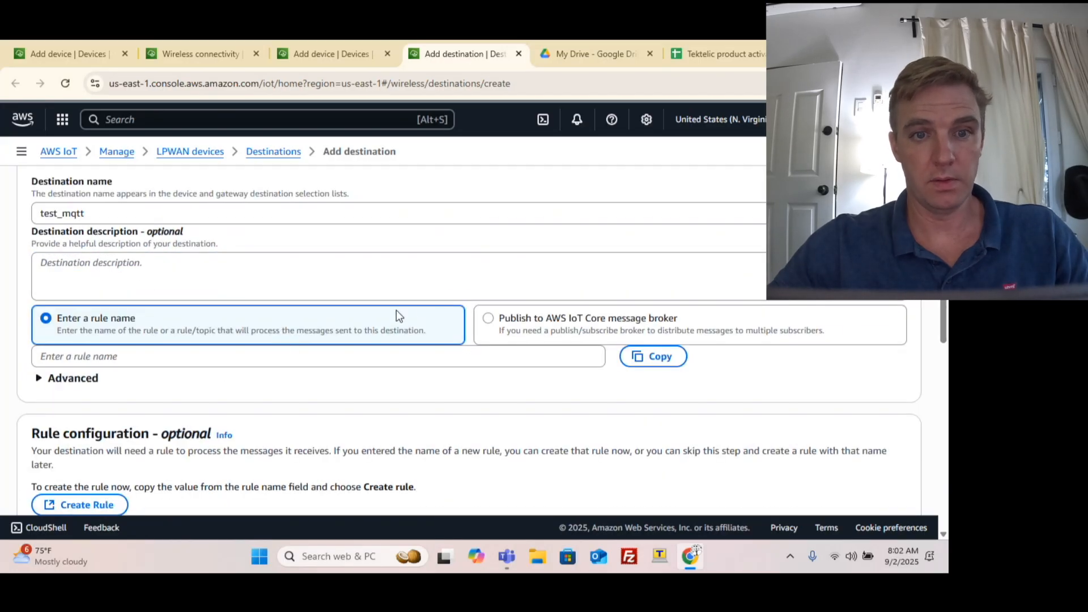
click(114, 358)
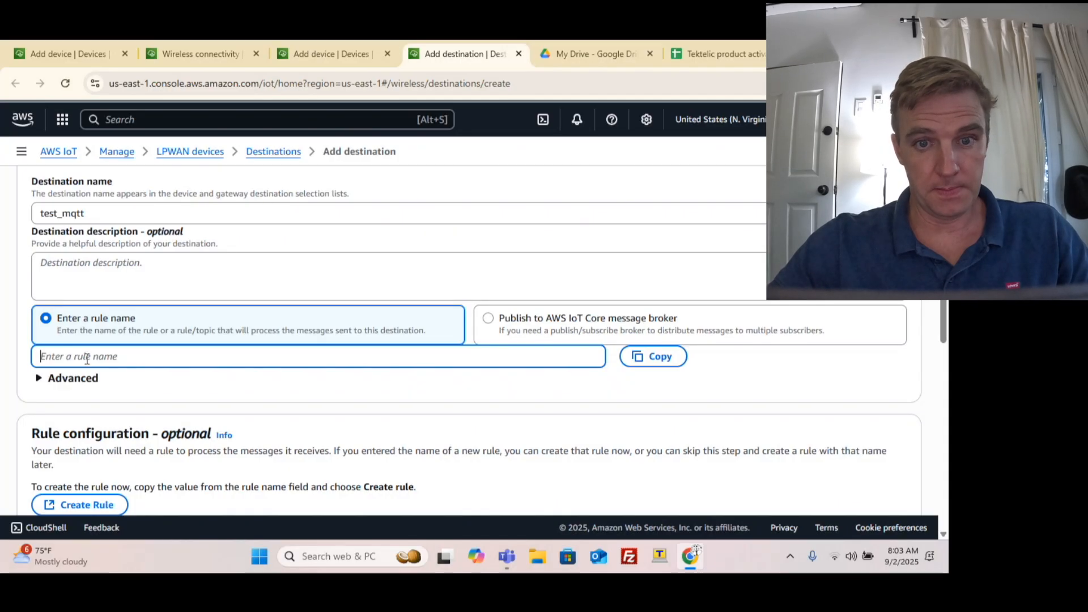
text(test)
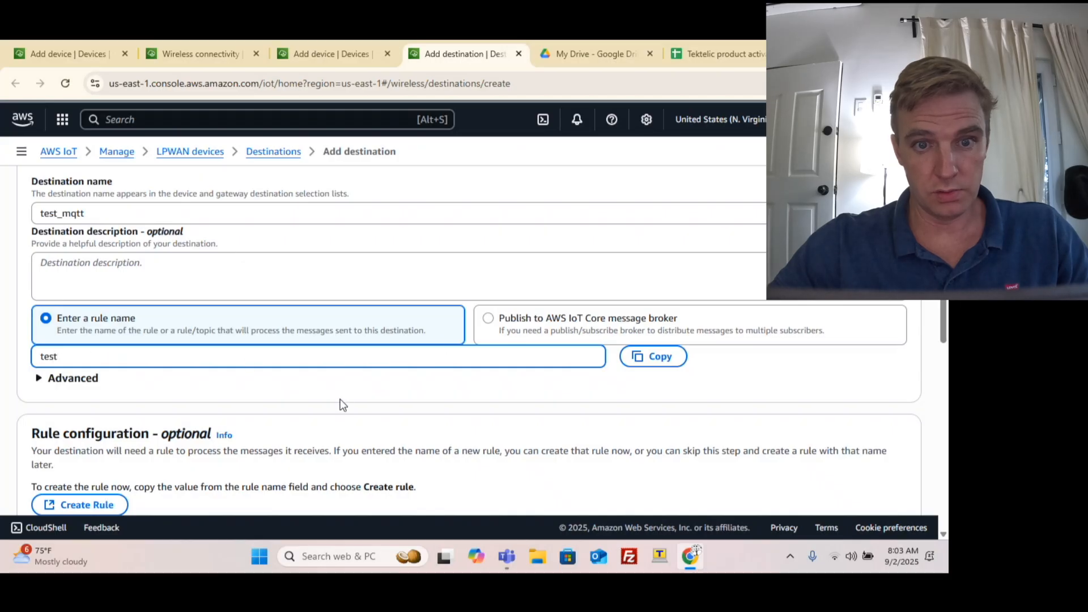
click(204, 388)
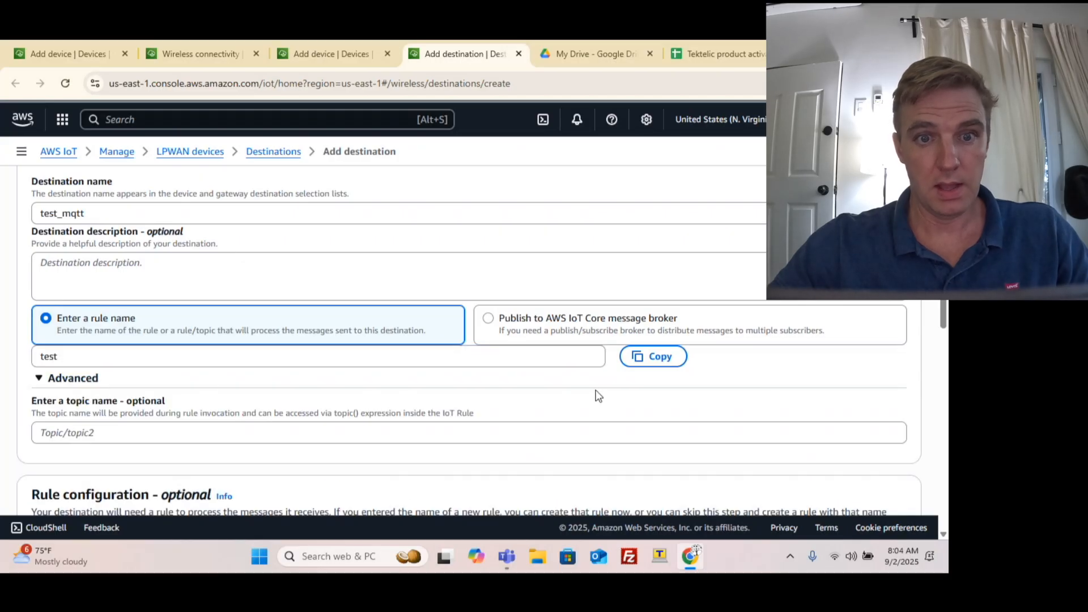
scroll(598, 396, down, 2)
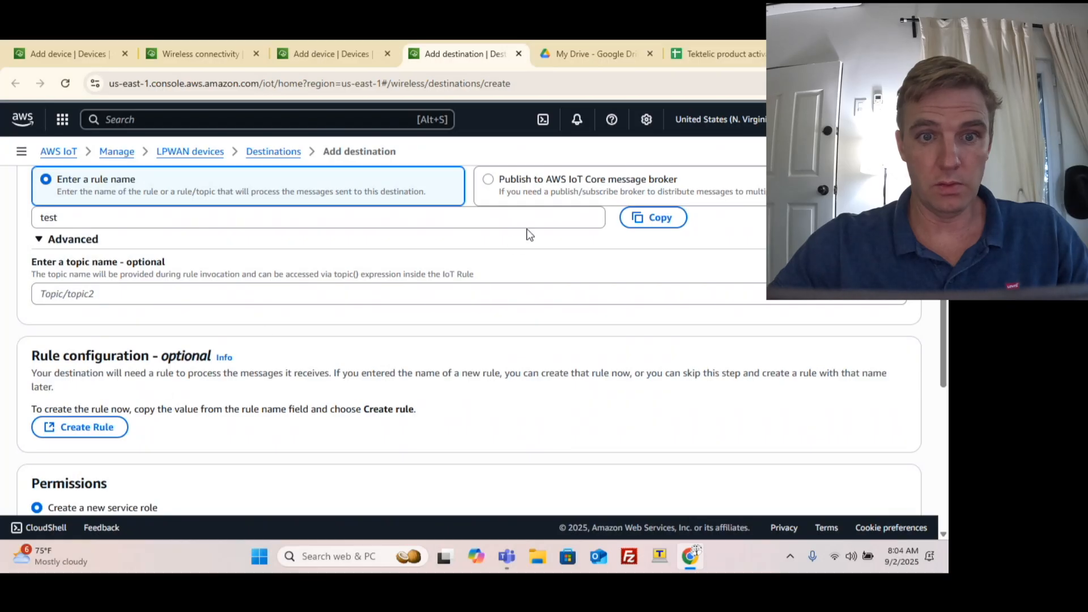
click(52, 292)
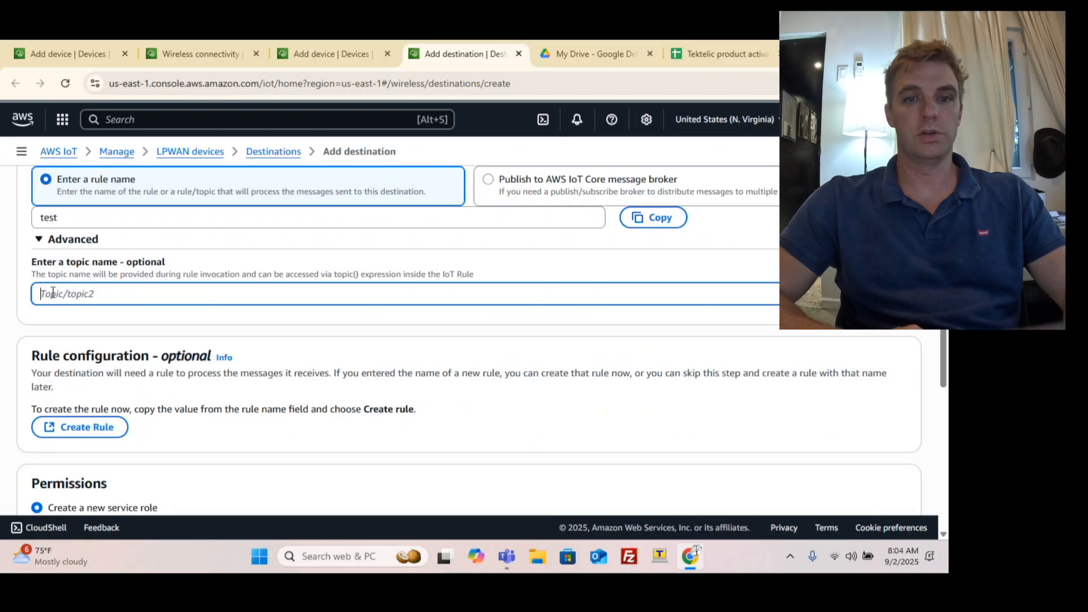
text(test)
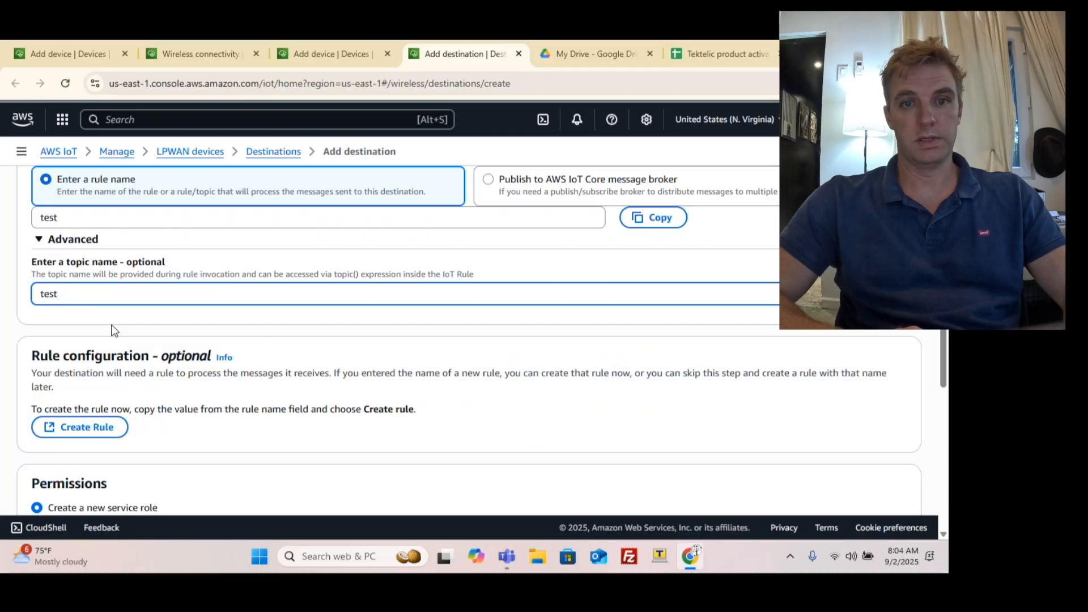
Start creating the message routing rule for the destination and name it test.
scroll(112, 329, down, 3)
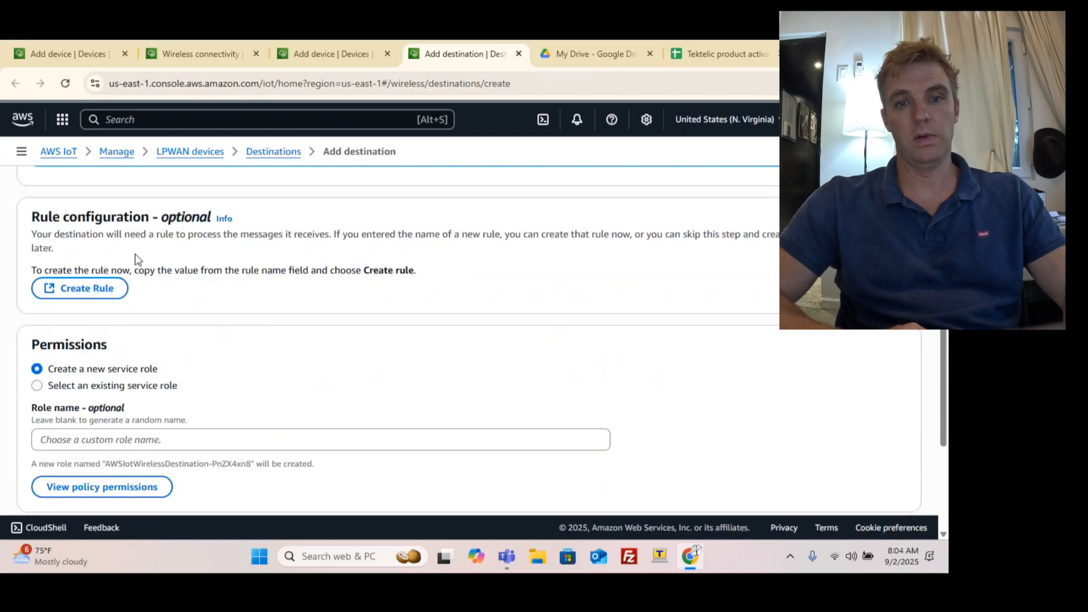
click(104, 293)
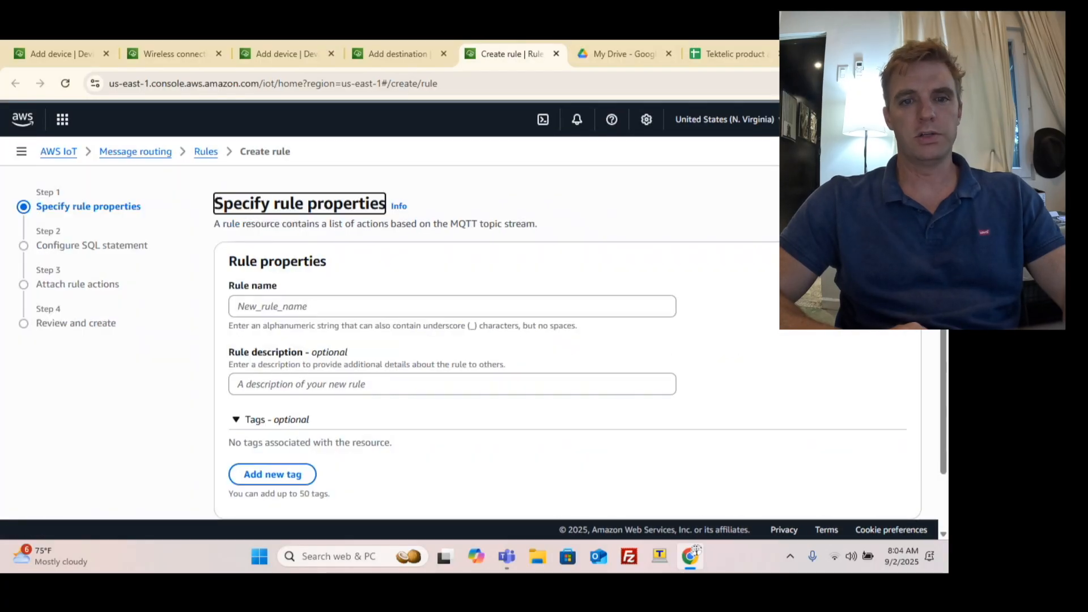
click(257, 306)
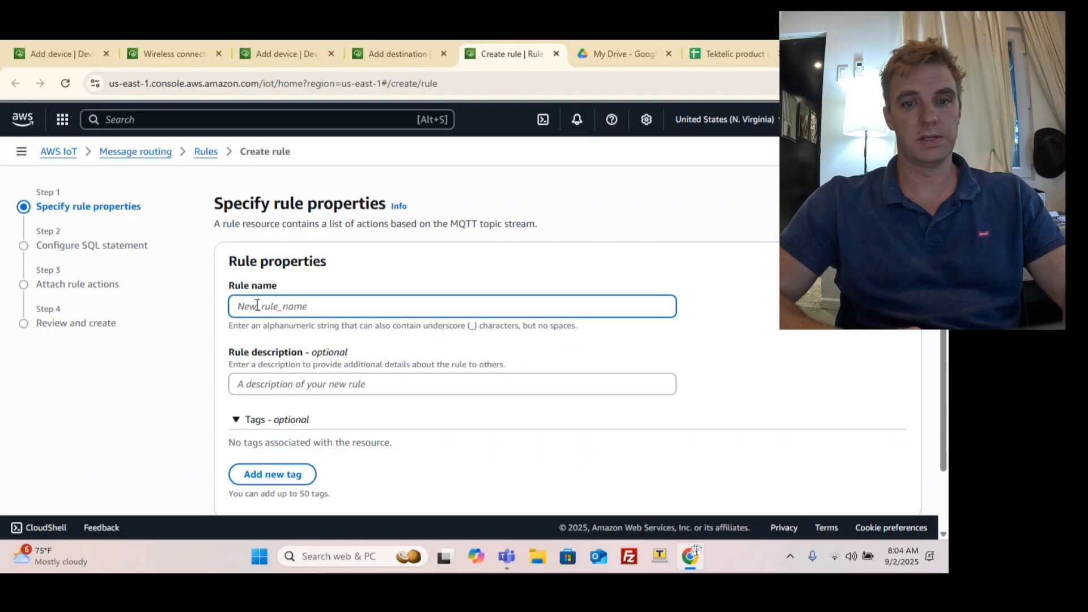
text(test)
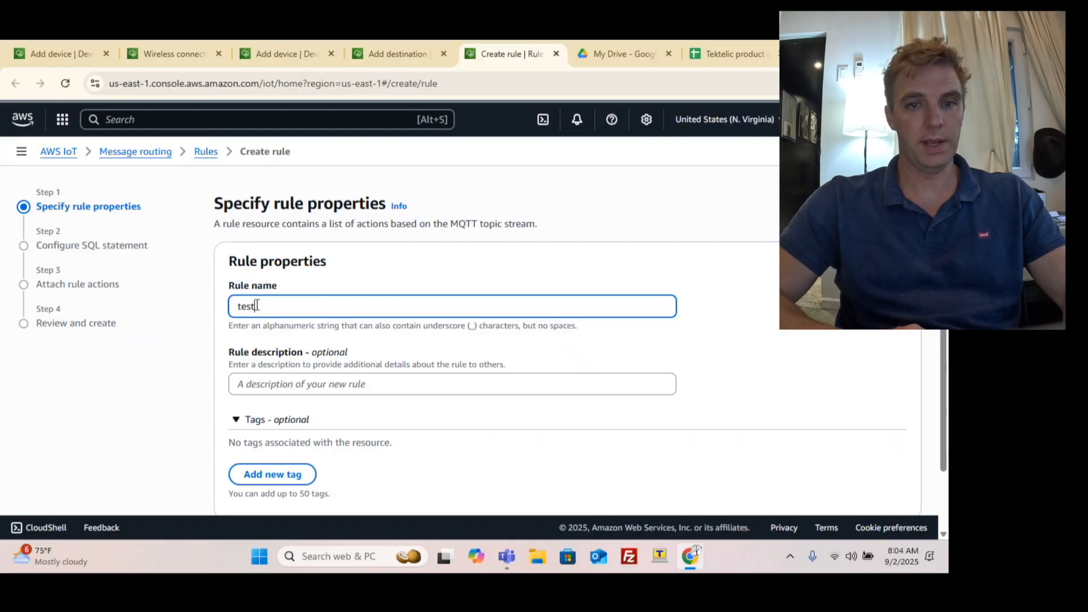
click(258, 384)
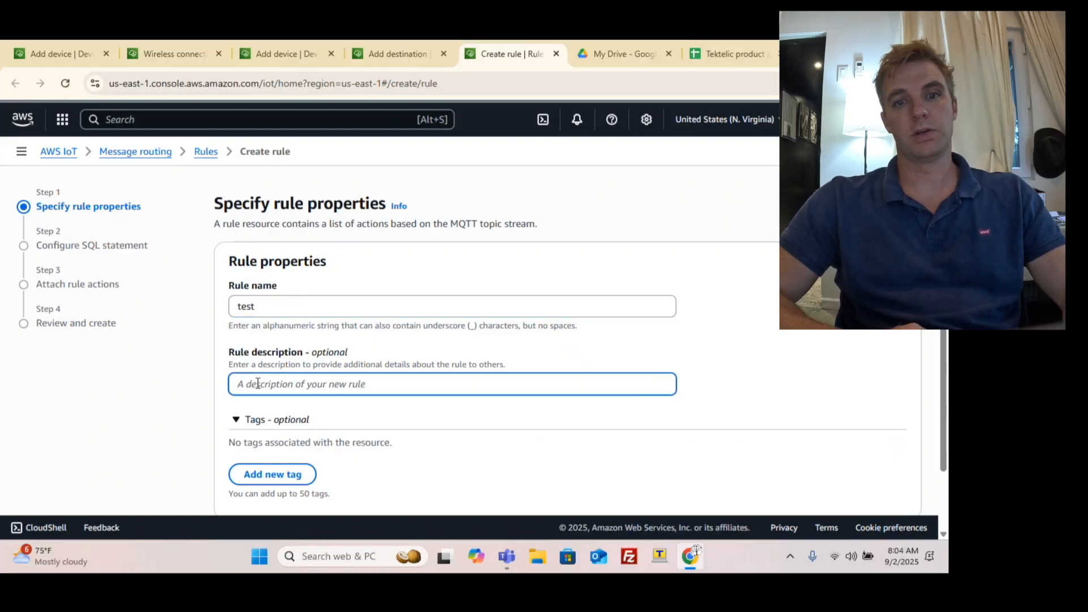
Leave the rule description empty and continue to configuring the rule's SQL statement.
scroll(286, 365, down, 1)
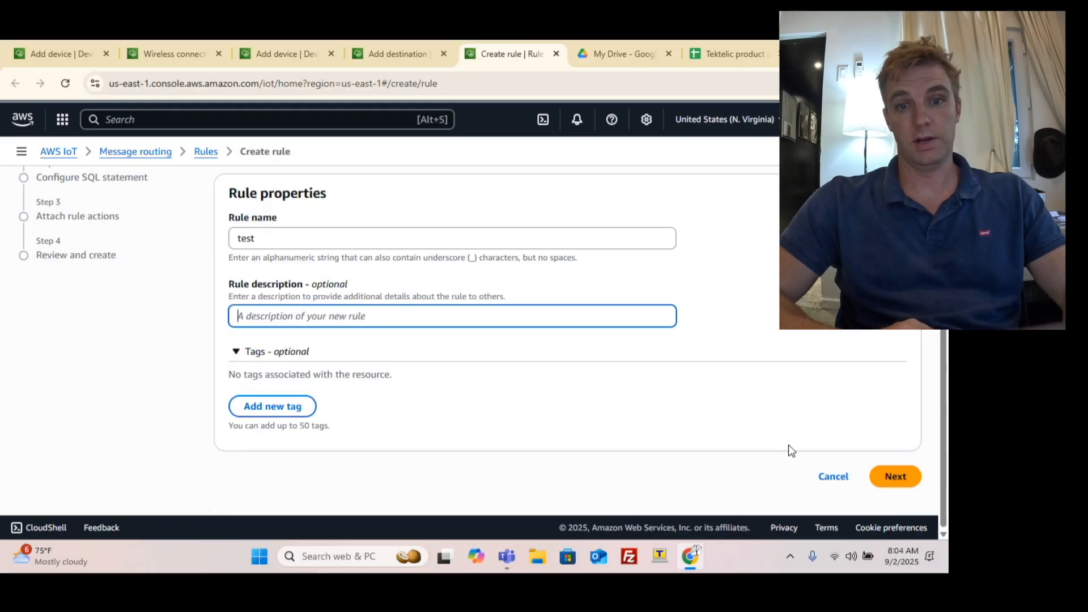
click(914, 481)
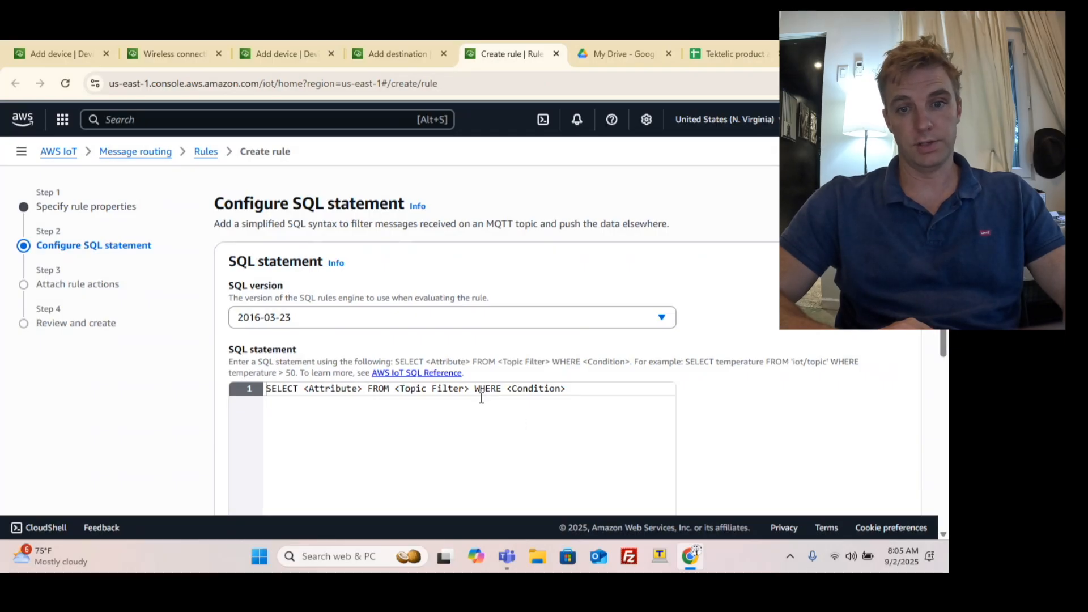
scroll(493, 371, down, 5)
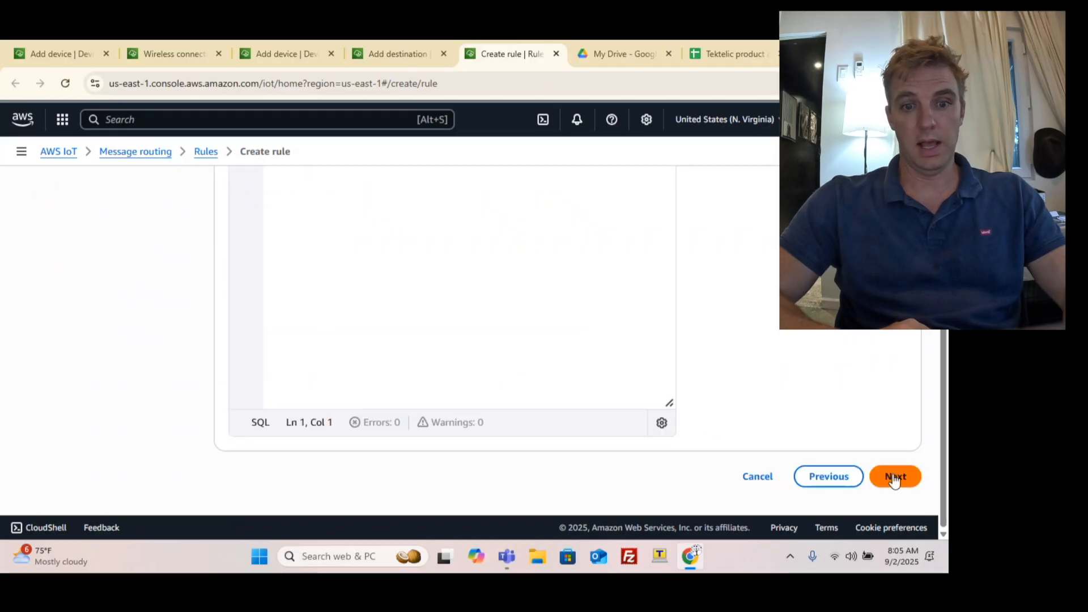
scroll(454, 413, up, 5)
click(330, 394)
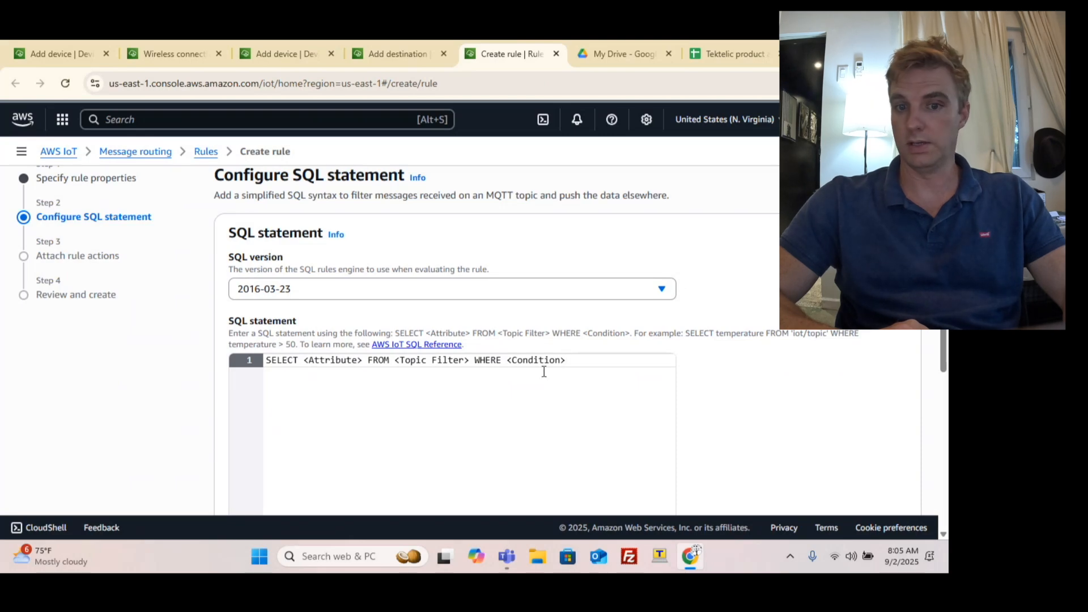
text(s)
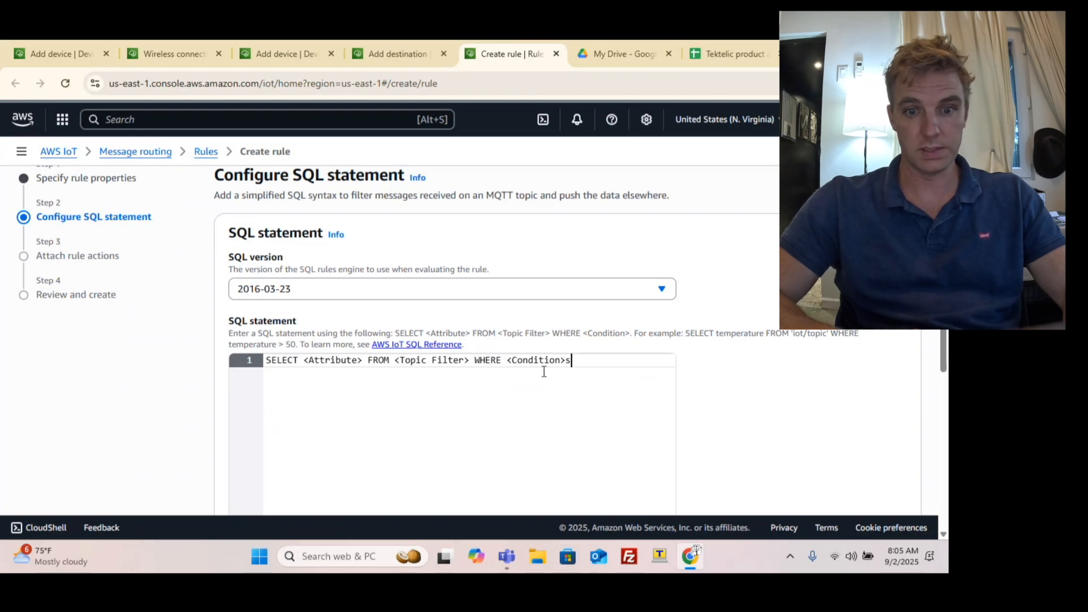
text(elc)
key(BackSpace)
key(BackSpace)
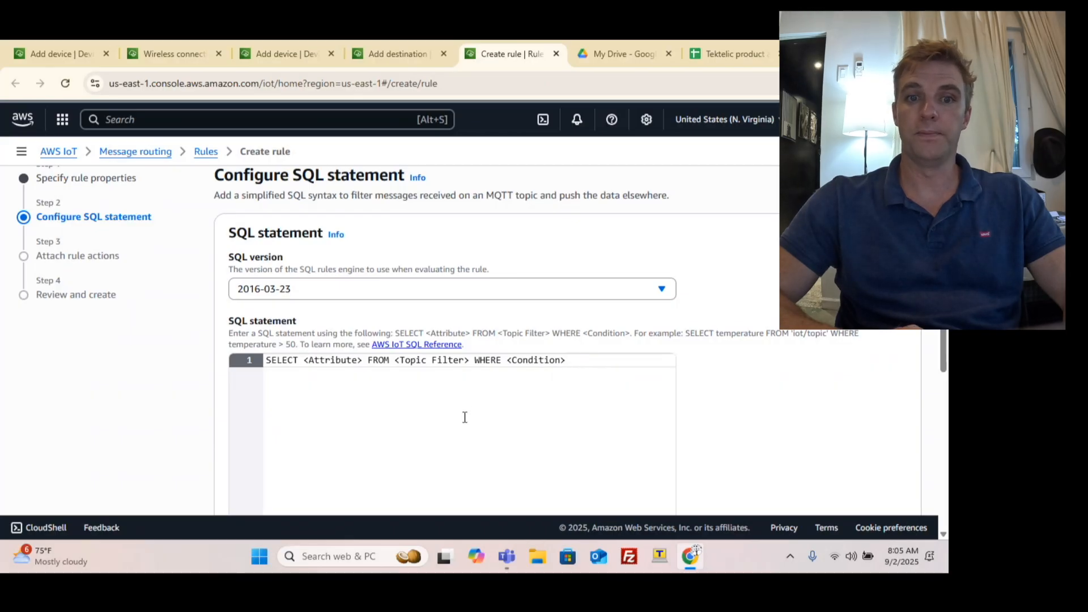
Replace the placeholder text after SELECT in the rule's SQL statement with an asterisk.
shift+click(305, 361)
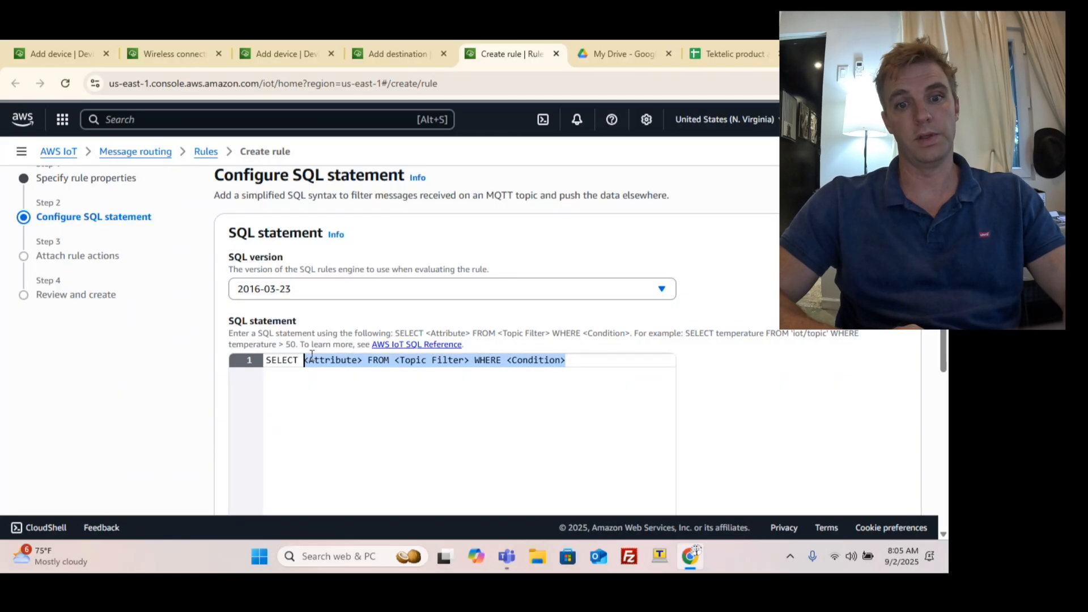
key(BackSpace)
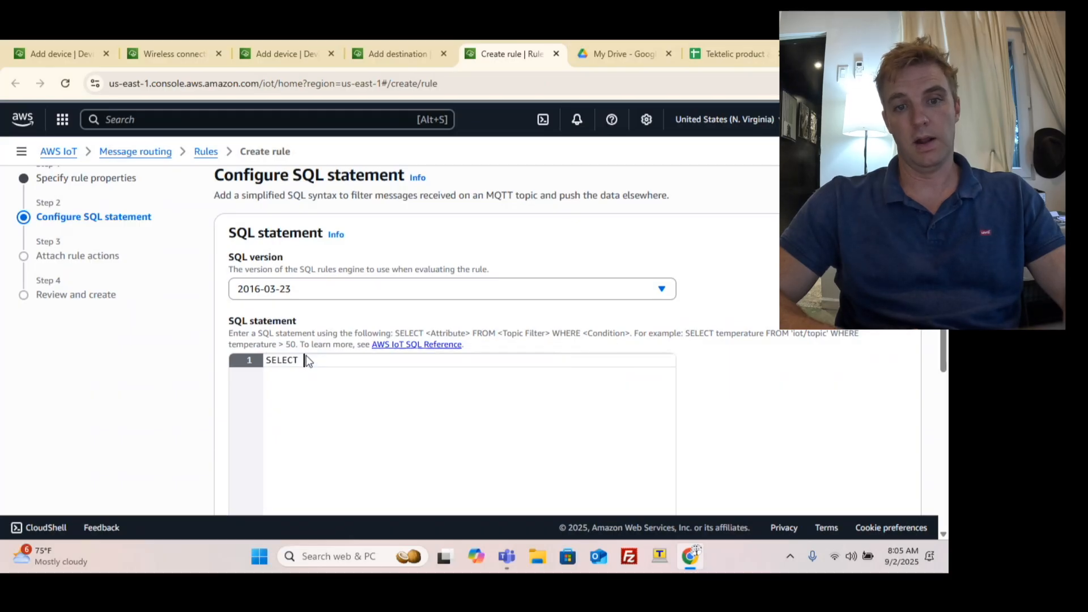
text(*)
scroll(367, 390, down, 1)
scroll(372, 387, down, 1)
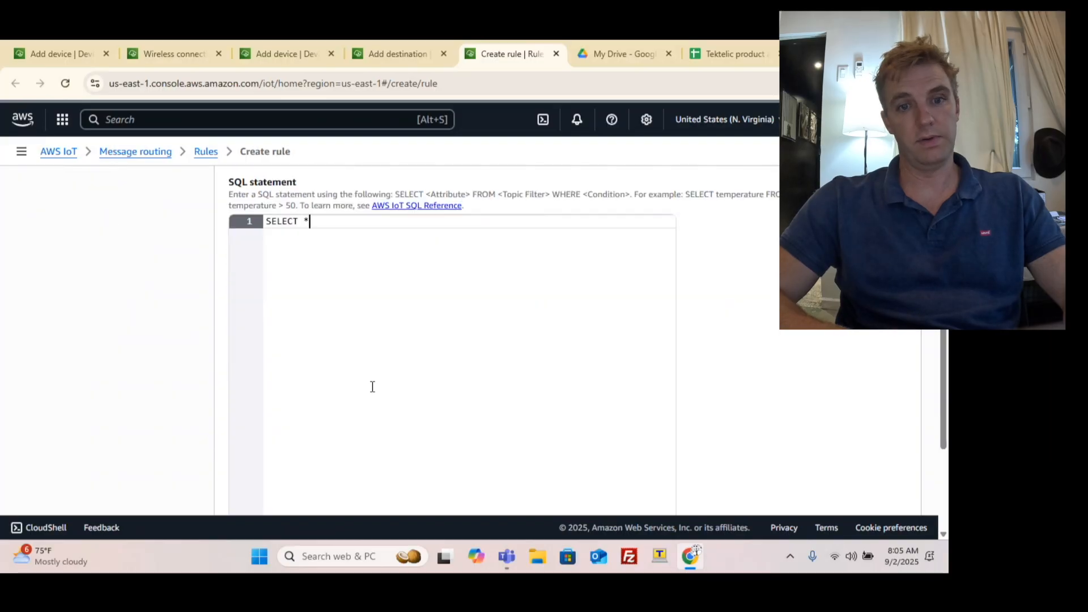
scroll(372, 386, down, 3)
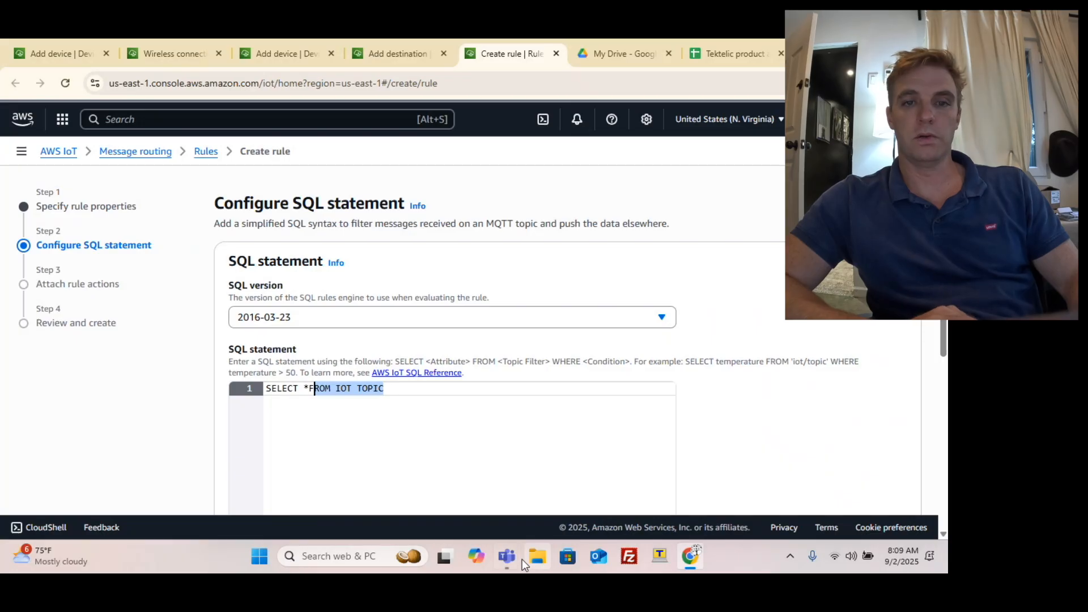
Replace the text after SELECT in the SQL statement by pasting the copied query SELECT * FROM iot/topic.
mouse_move(509, 559)
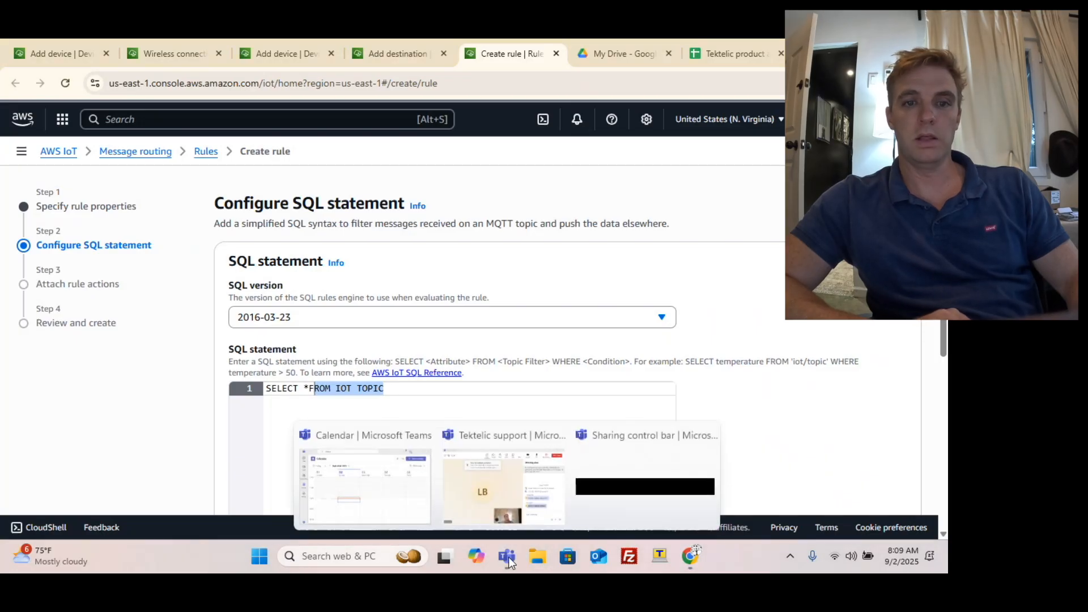
click(395, 387)
drag(395, 387, 303, 389)
right_click(303, 388)
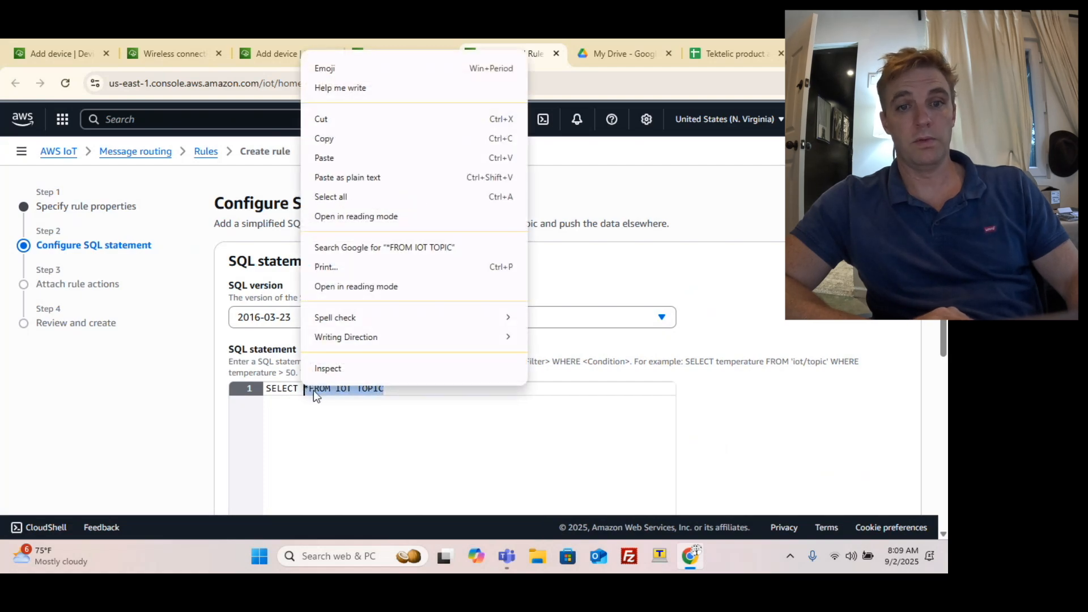
click(349, 159)
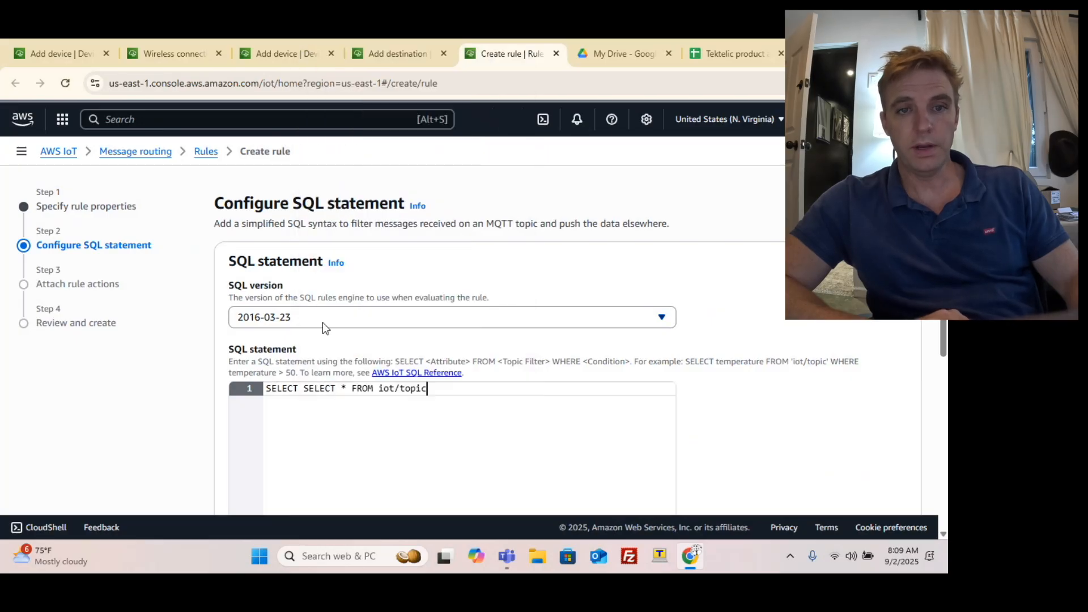
Choose Republish to AWS IoT topic as the first action of the rule.
click(307, 420)
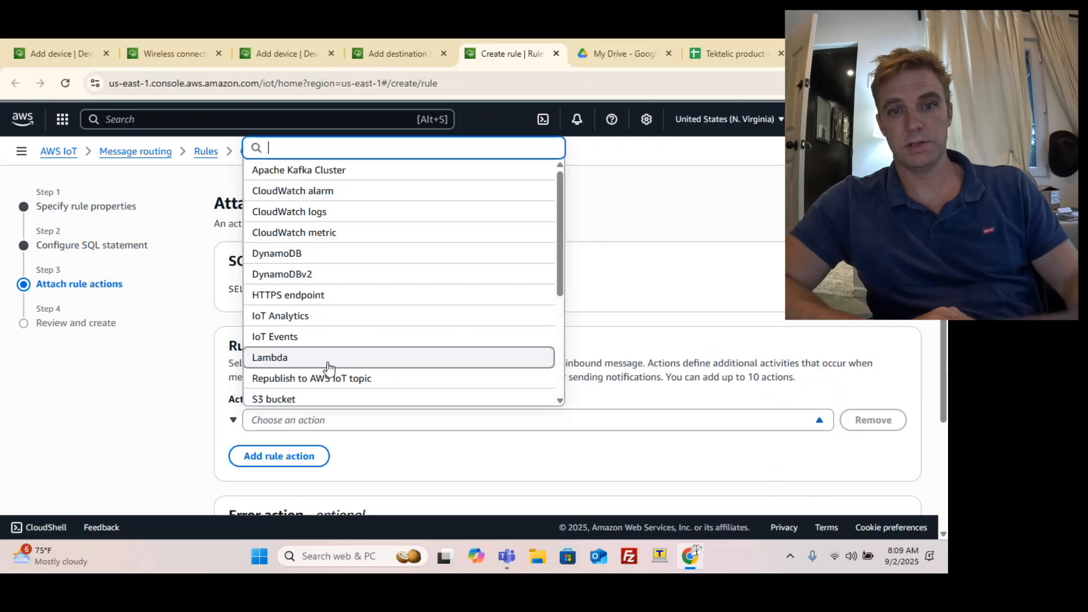
scroll(329, 365, down, 3)
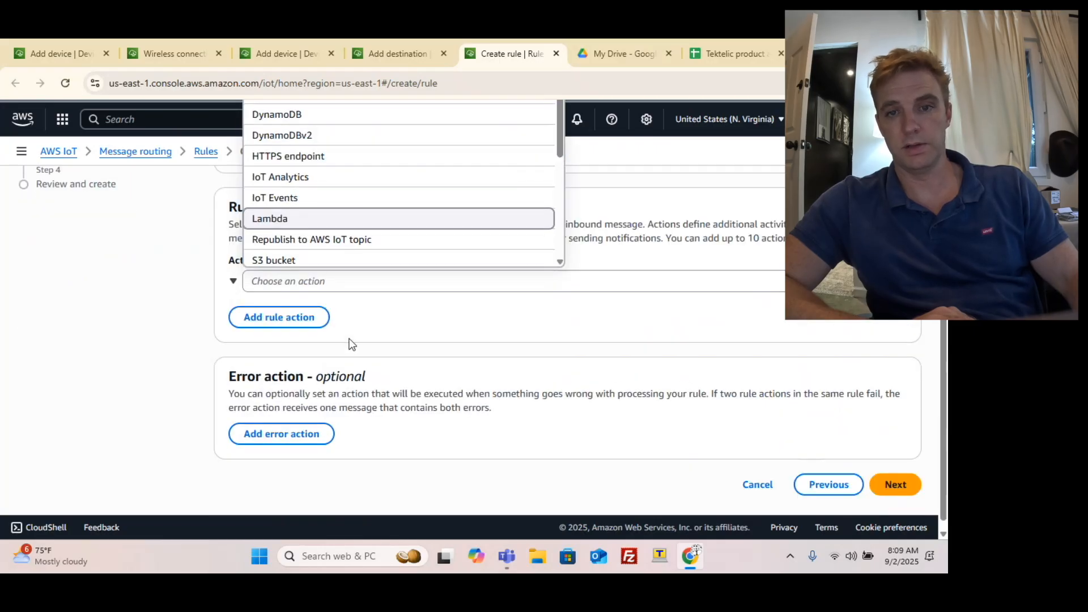
scroll(351, 344, up, 3)
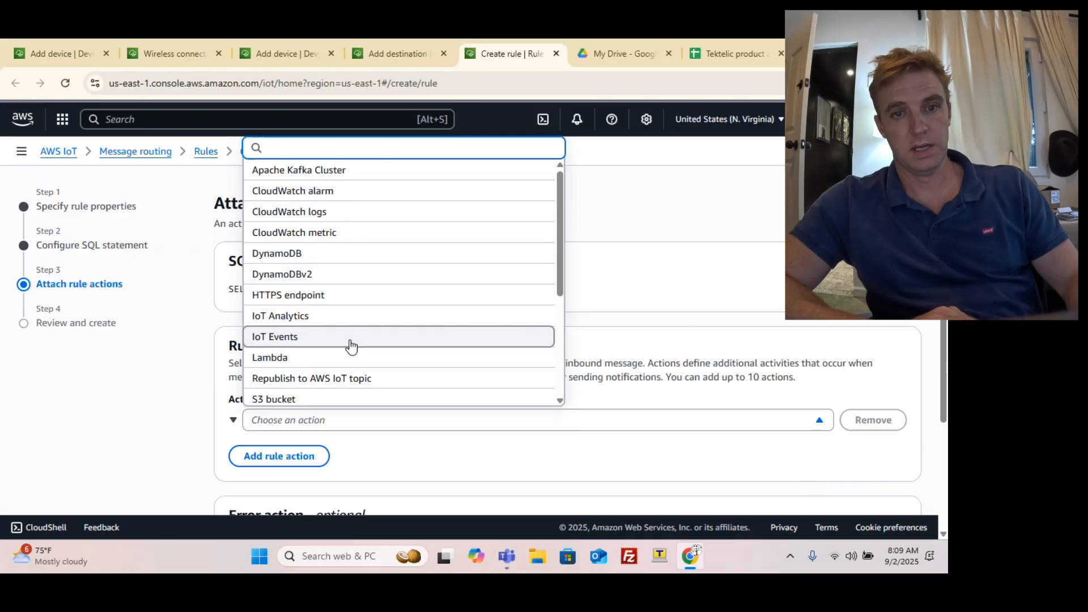
click(340, 383)
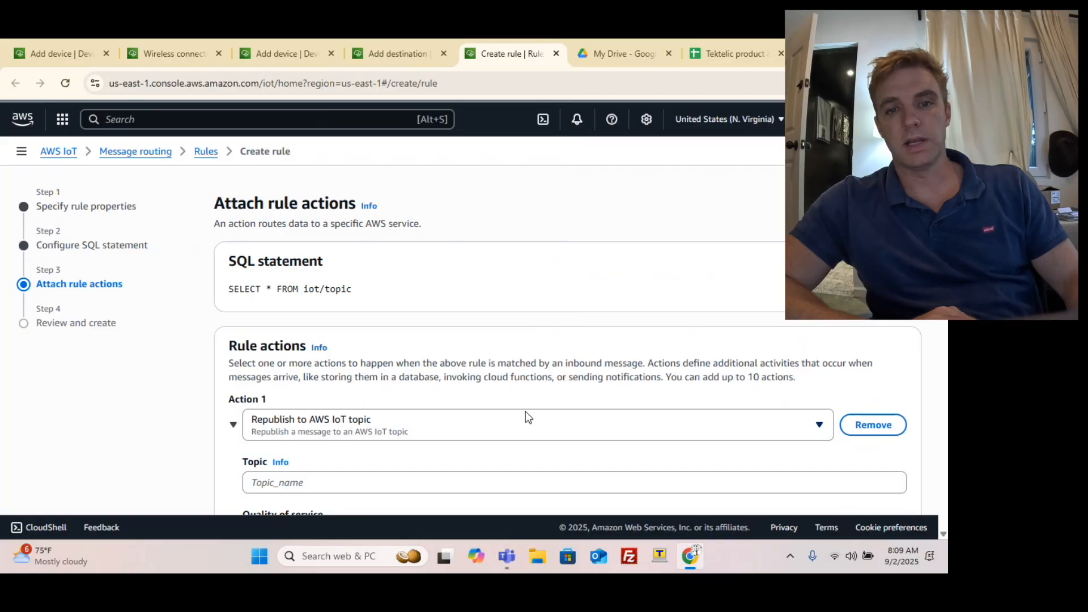
Enter TEST as the topic of the republish action.
scroll(525, 412, down, 1)
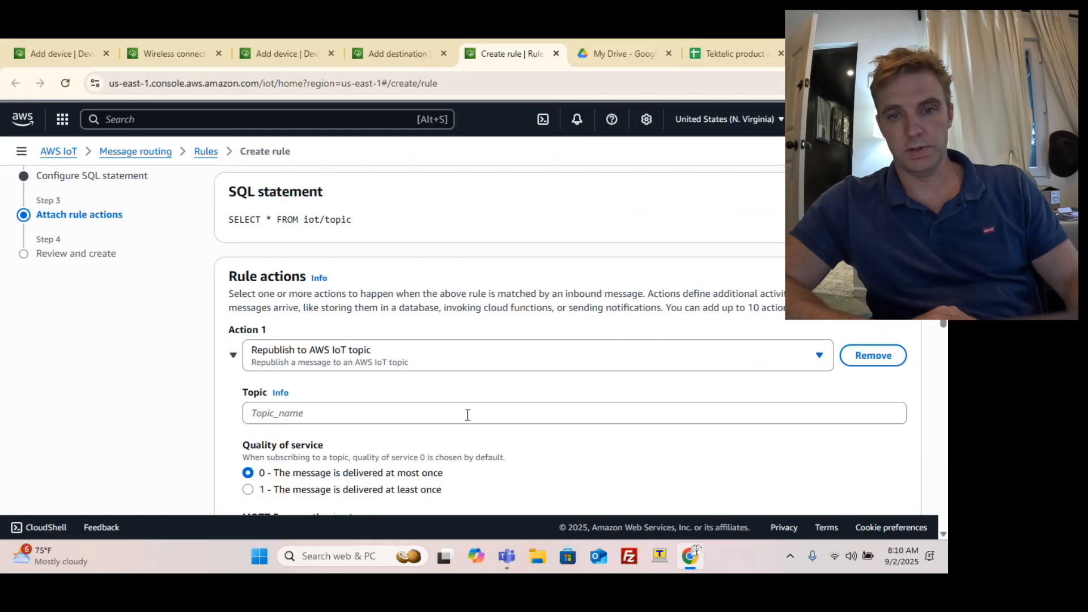
click(306, 416)
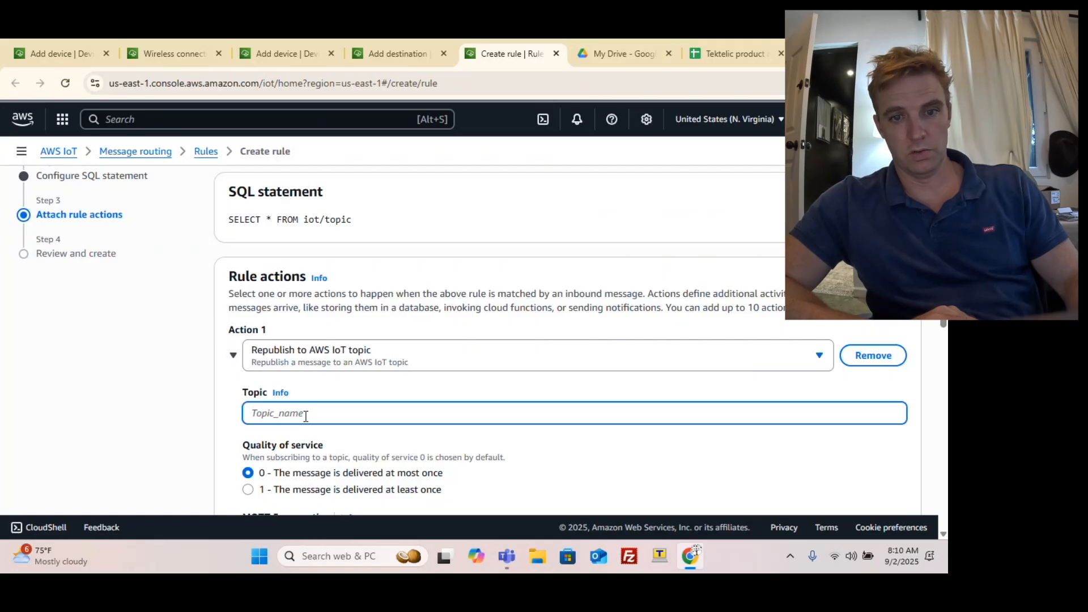
text(TE)
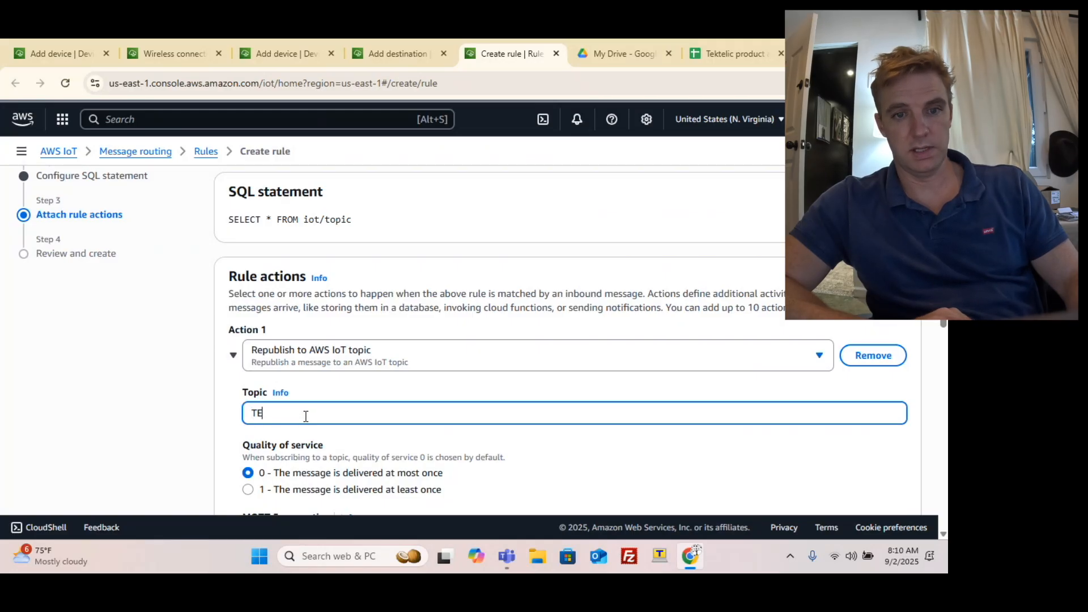
text(ST)
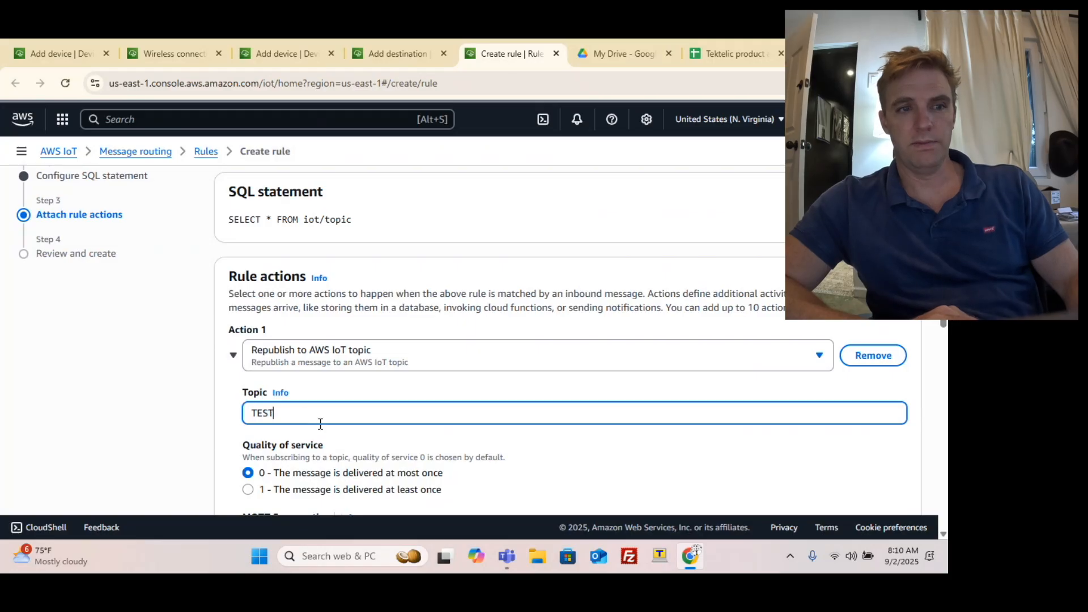
Select IoTWirelessGatewayCertManagerRole as the republish action's IAM role and continue to the rule review without adding an error action.
scroll(322, 422, down, 2)
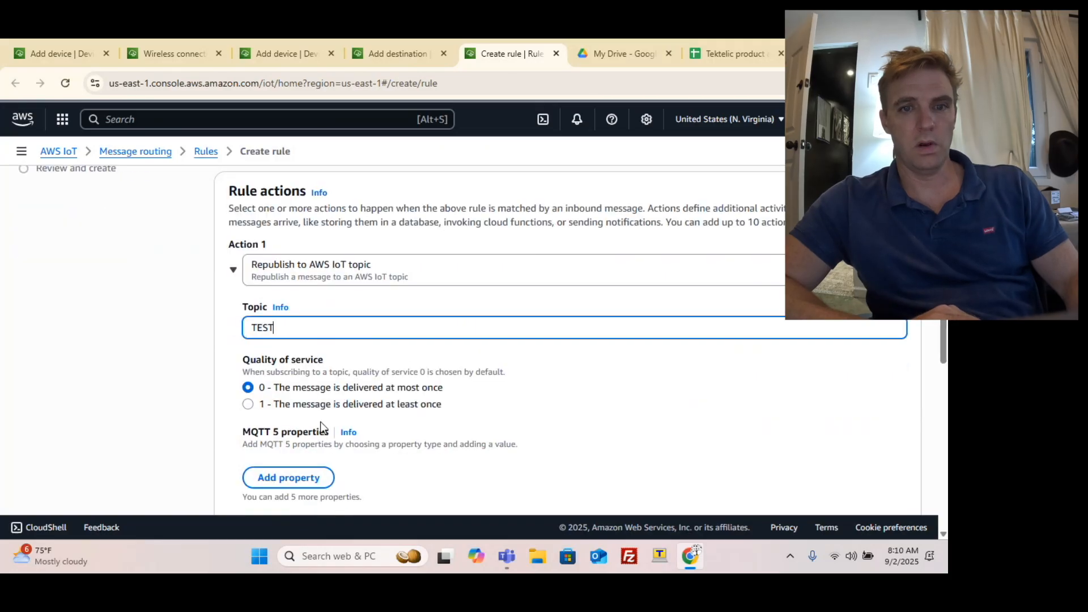
scroll(321, 422, down, 2)
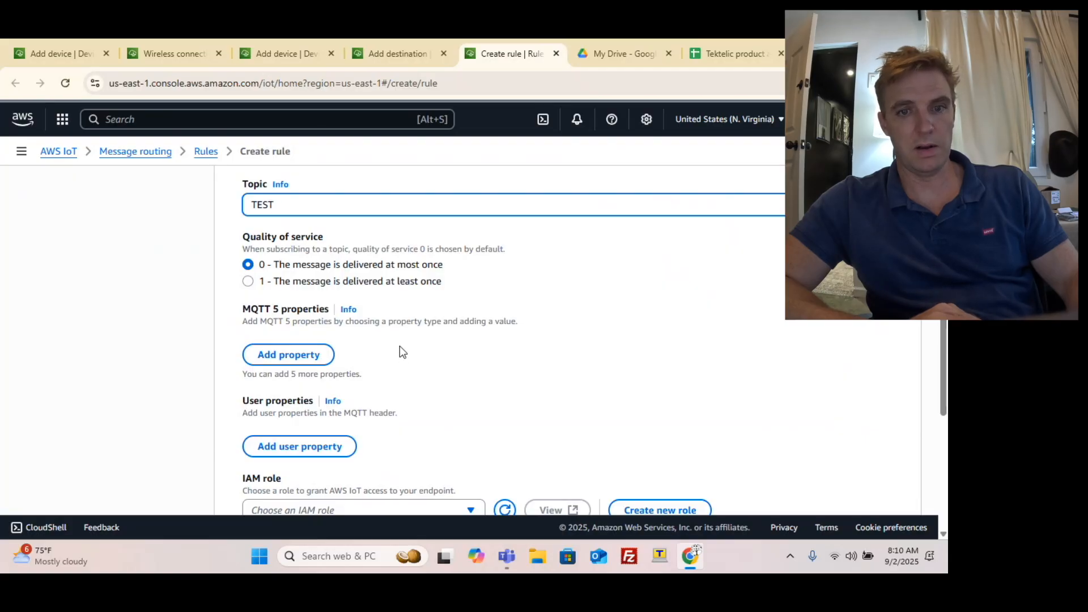
scroll(400, 352, down, 1)
scroll(399, 347, down, 1)
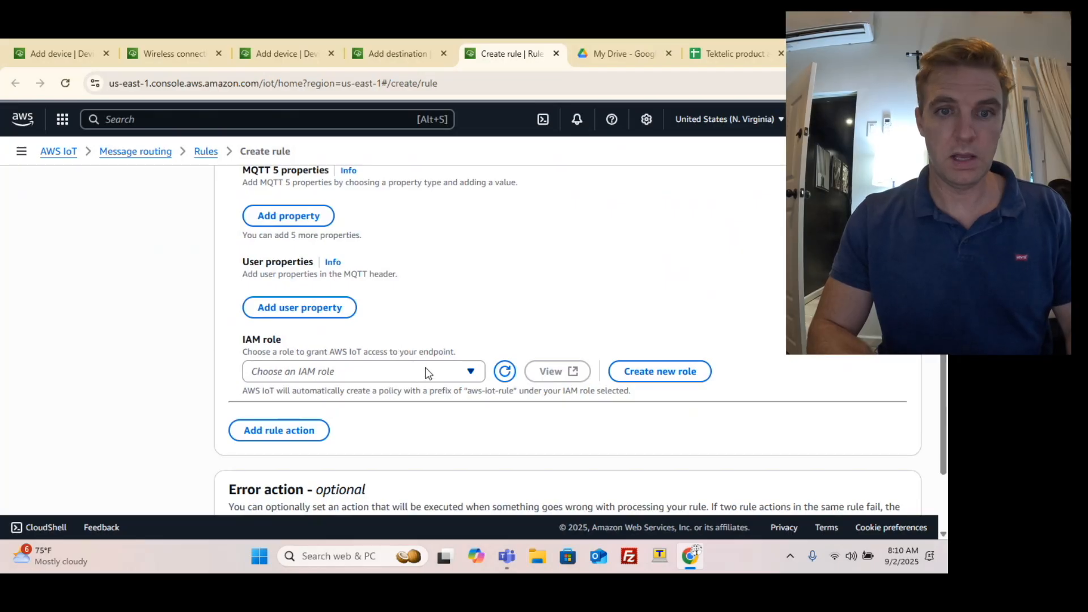
click(425, 371)
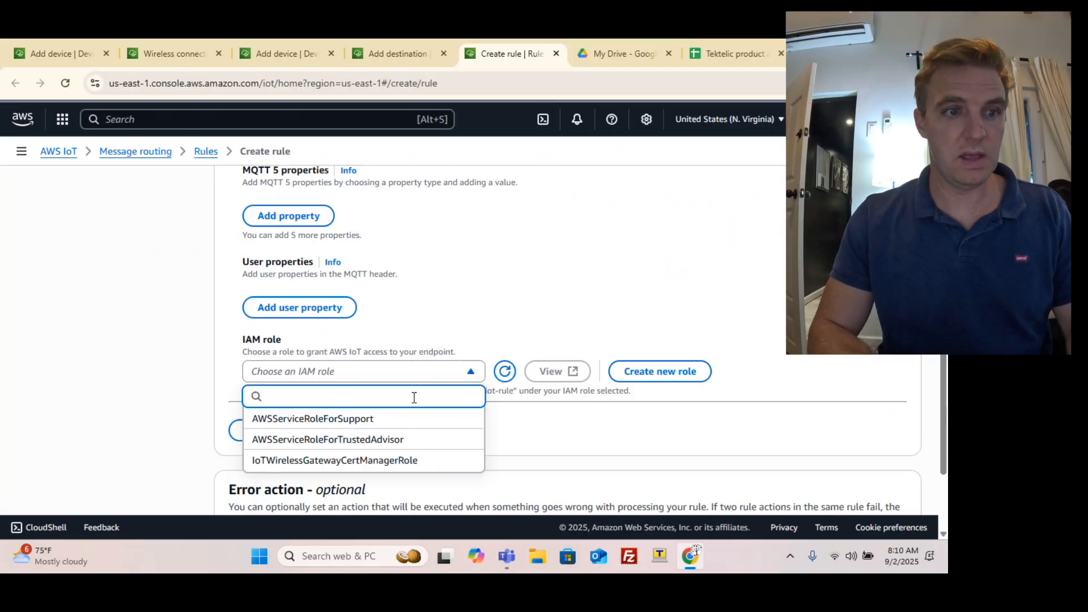
click(404, 460)
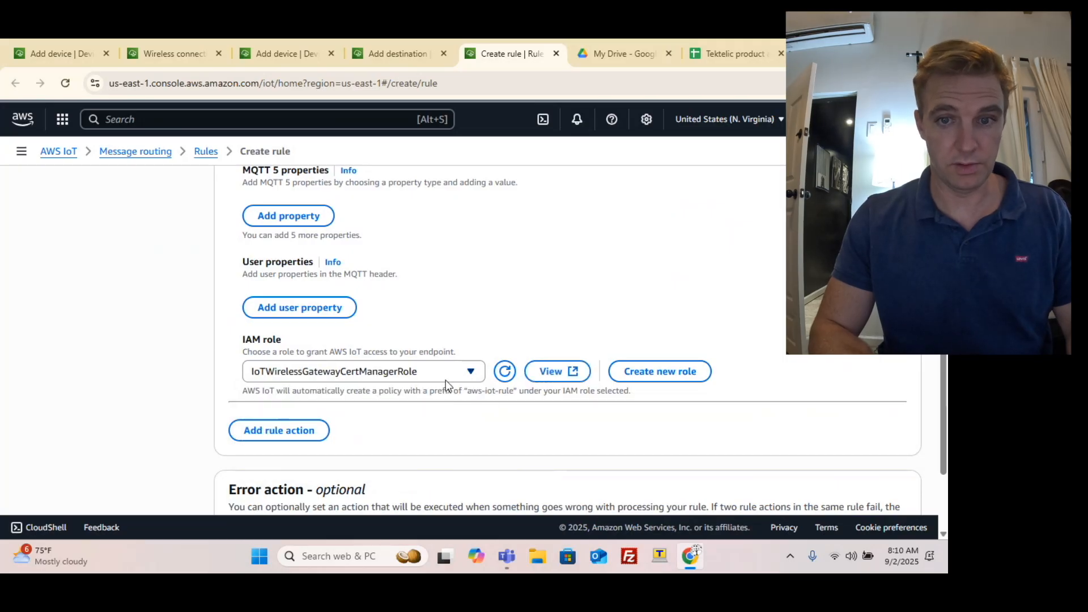
scroll(315, 393, down, 2)
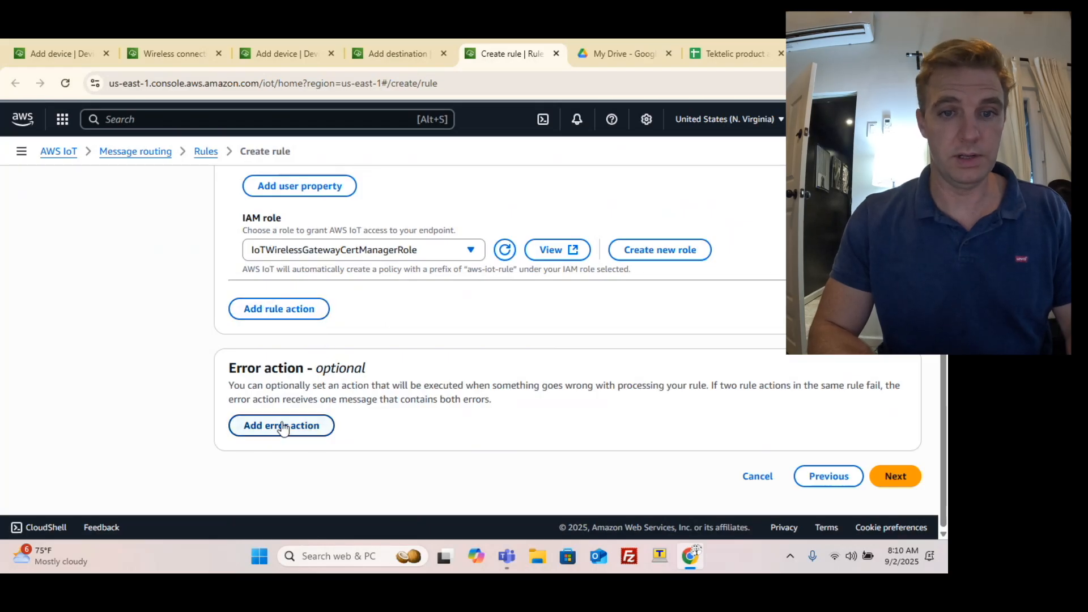
click(893, 476)
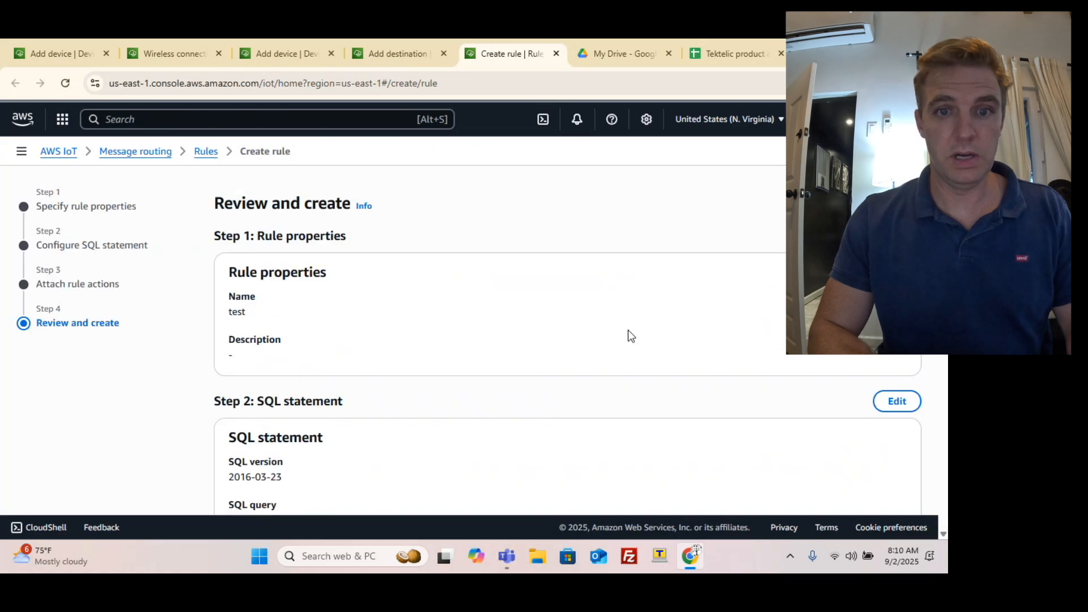
Review the rule's settings and try to create the rule.
scroll(627, 331, down, 7)
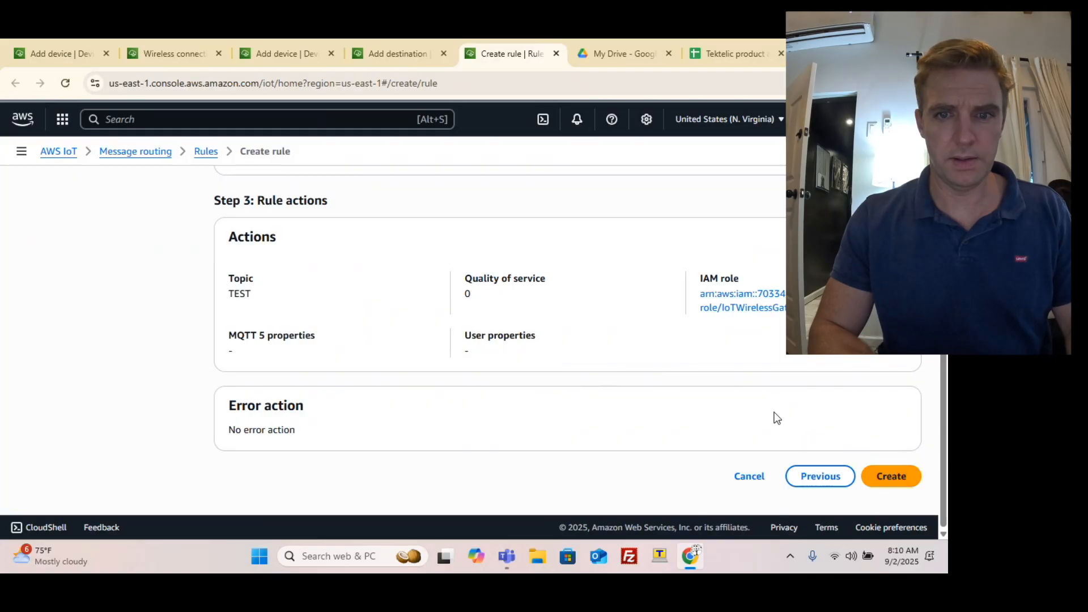
click(900, 477)
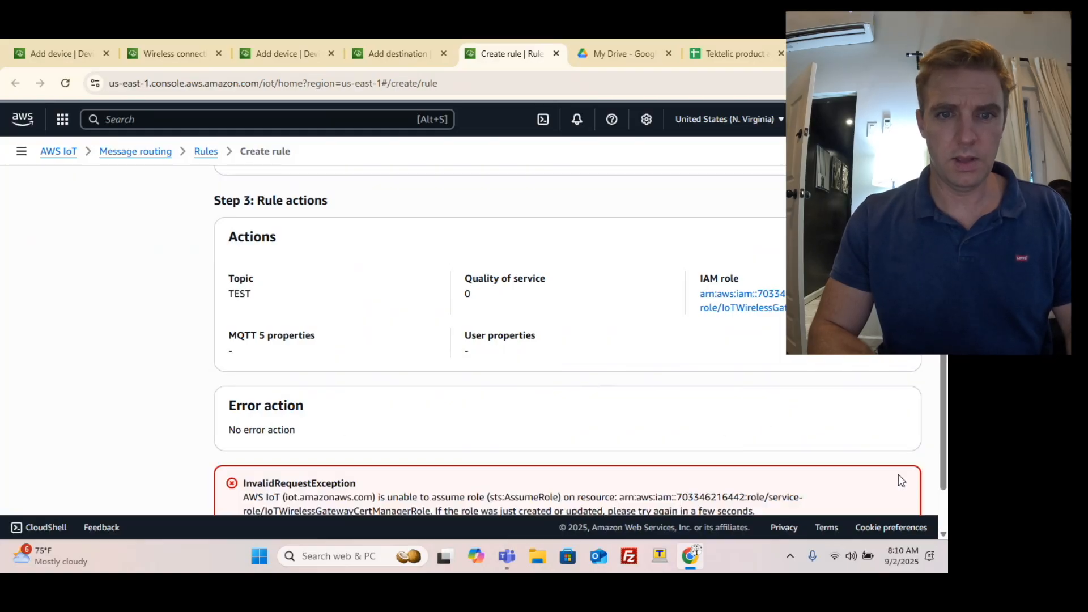
scroll(486, 414, down, 2)
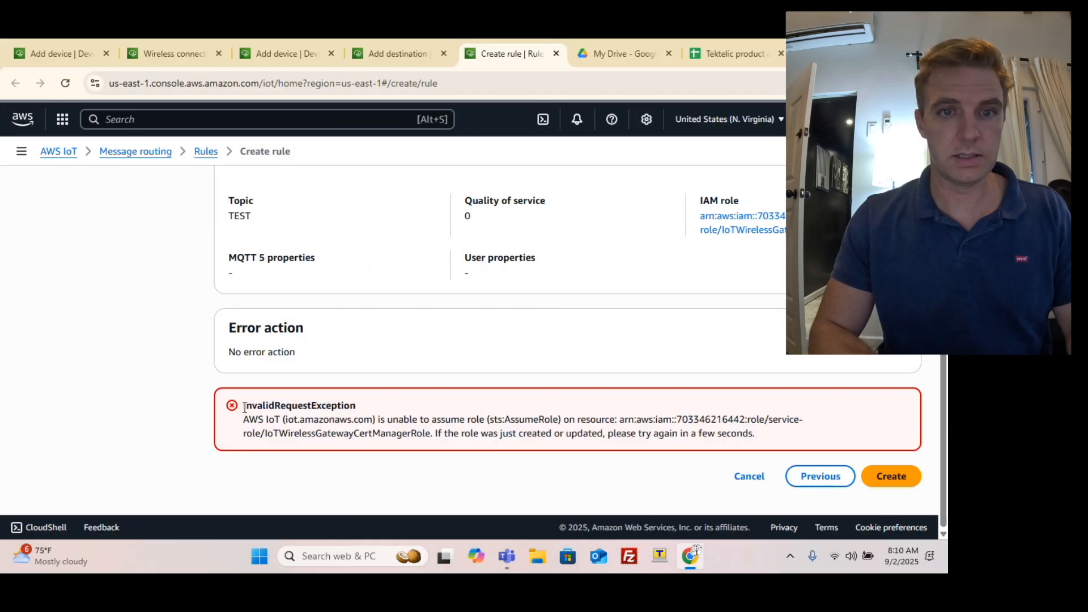
Go back to the rule actions and create a new IAM role named TESTLORA for the republish action.
click(818, 475)
scroll(506, 424, down, 7)
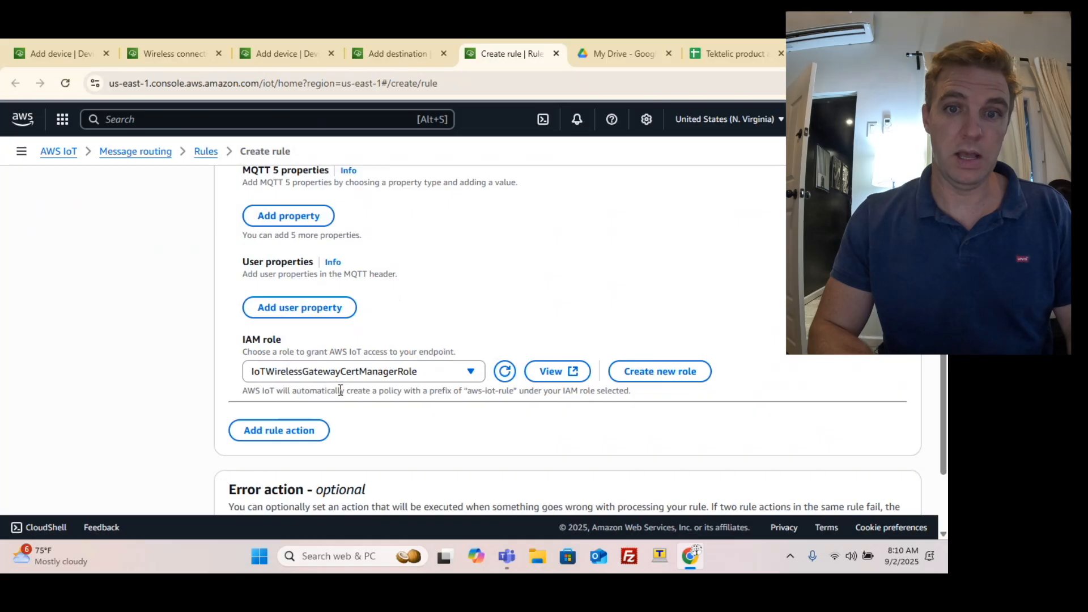
click(351, 373)
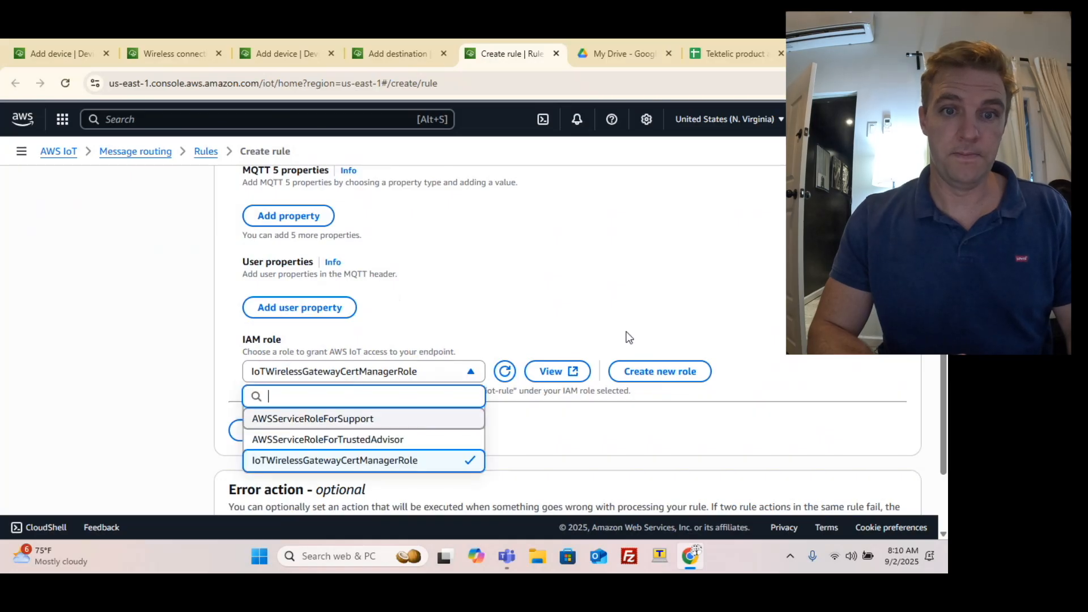
click(636, 371)
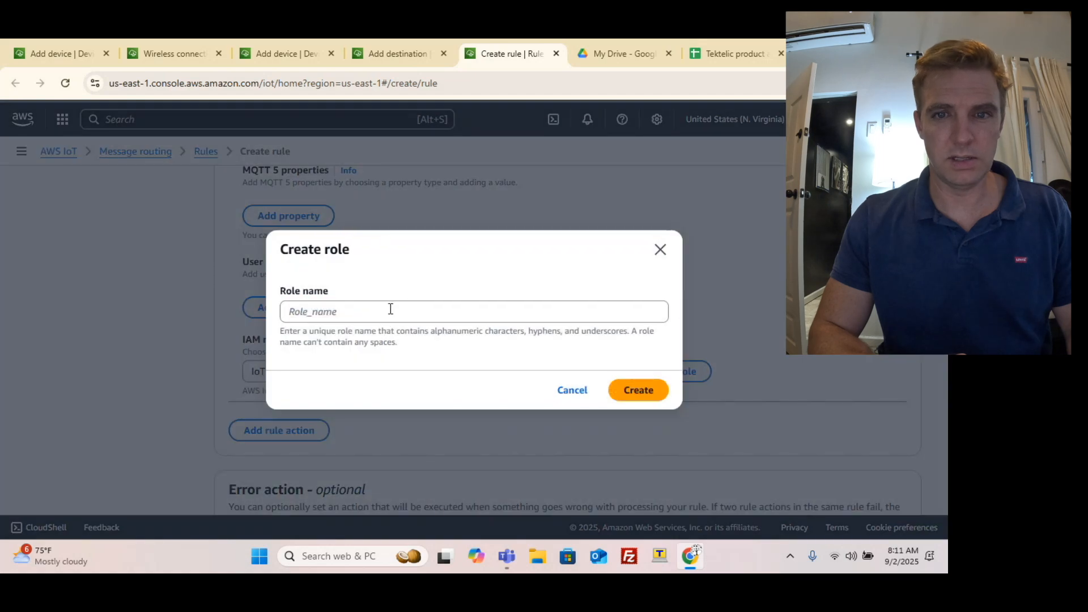
click(377, 313)
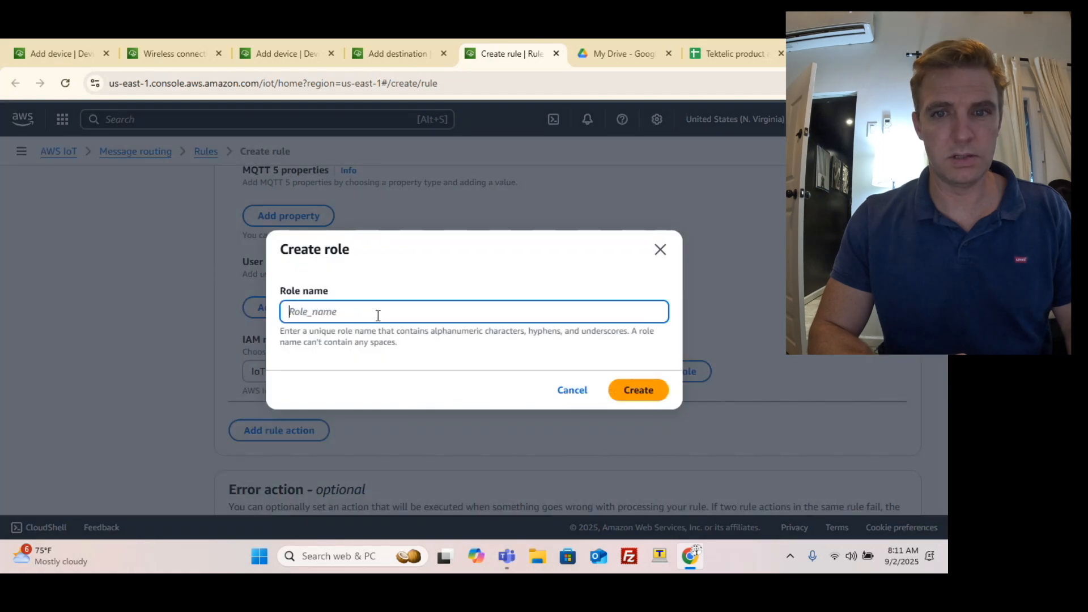
text(TEST)
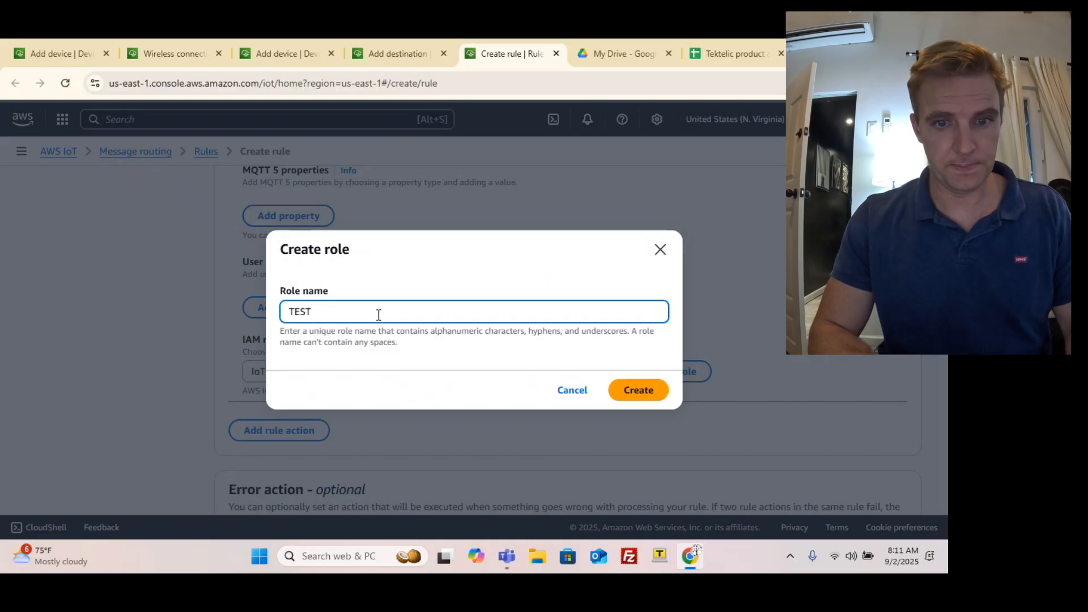
text(LORA)
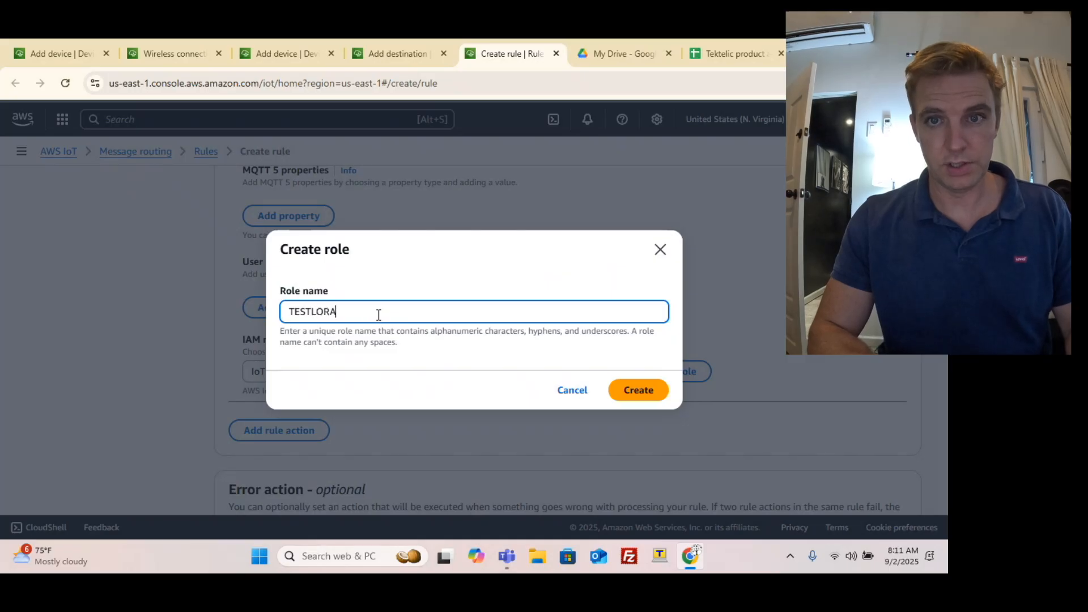
click(635, 388)
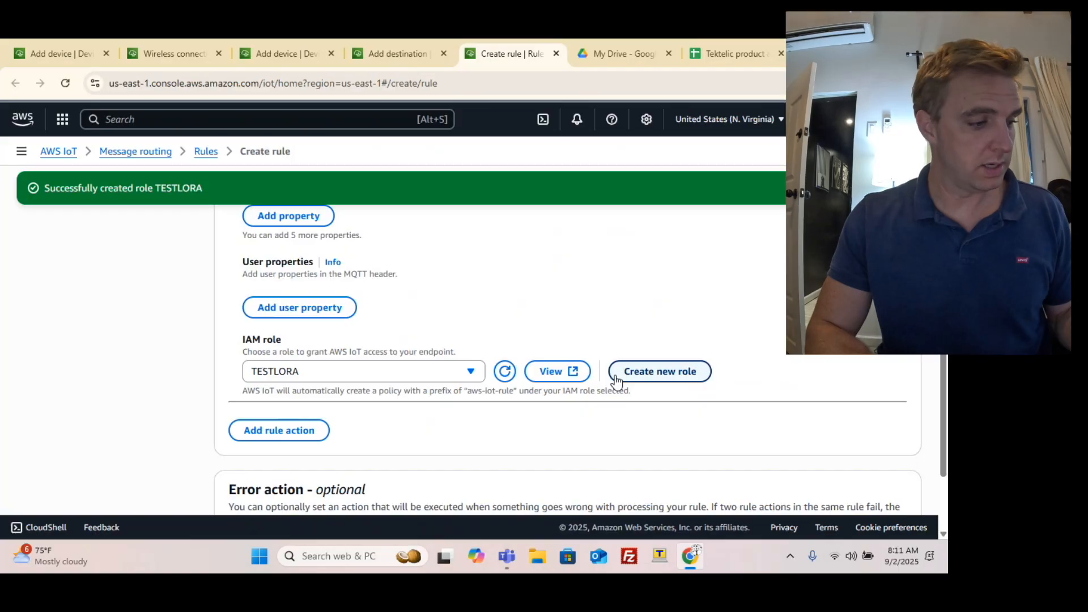
Continue to the review with only the republish action and no error action, and create the rule.
scroll(458, 363, down, 1)
scroll(456, 358, down, 1)
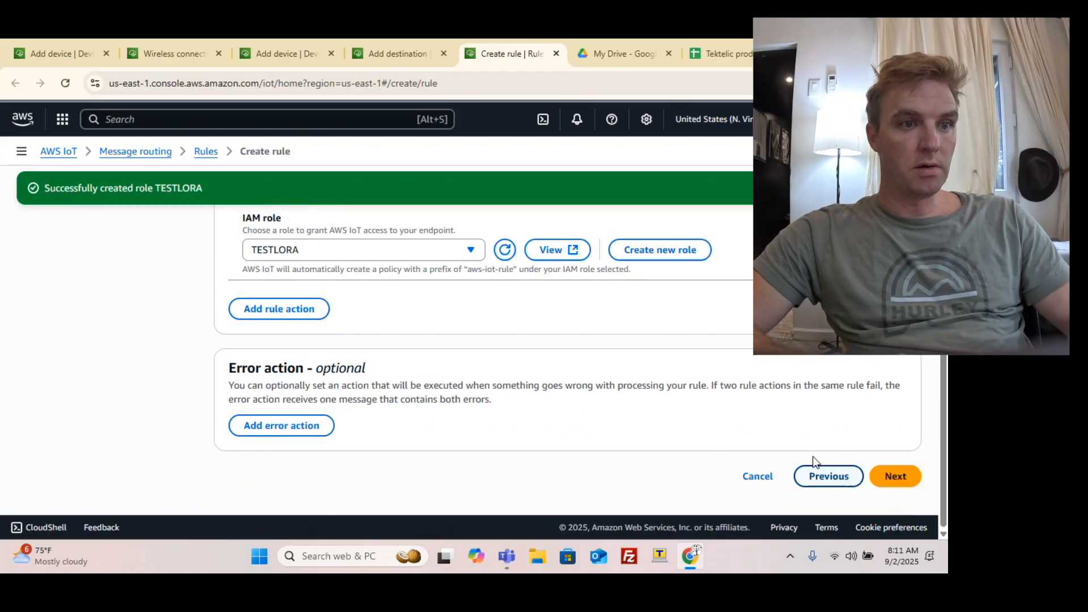
click(294, 308)
click(876, 325)
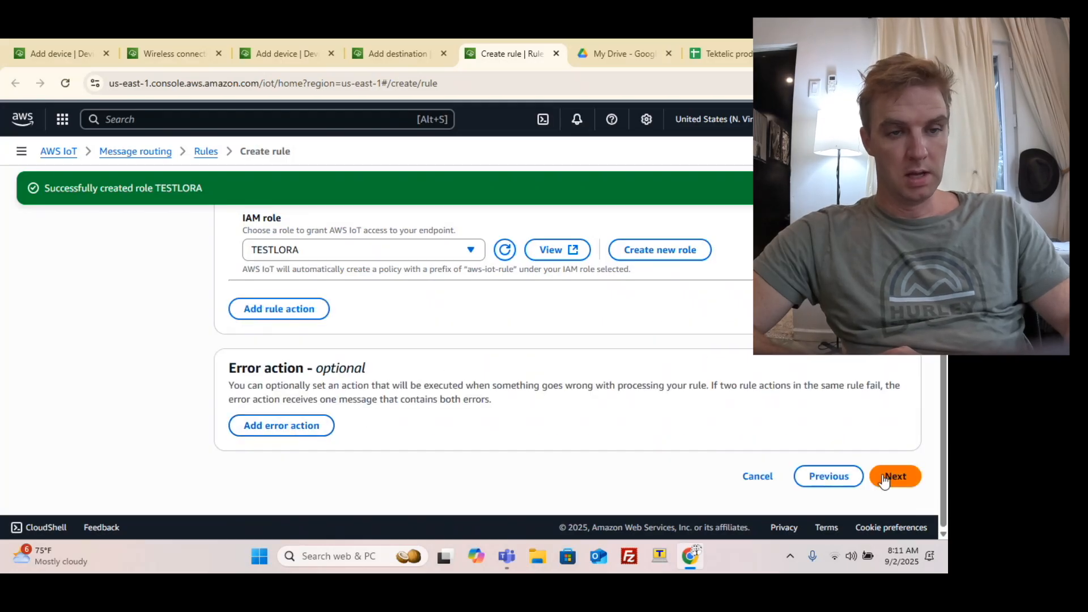
click(882, 476)
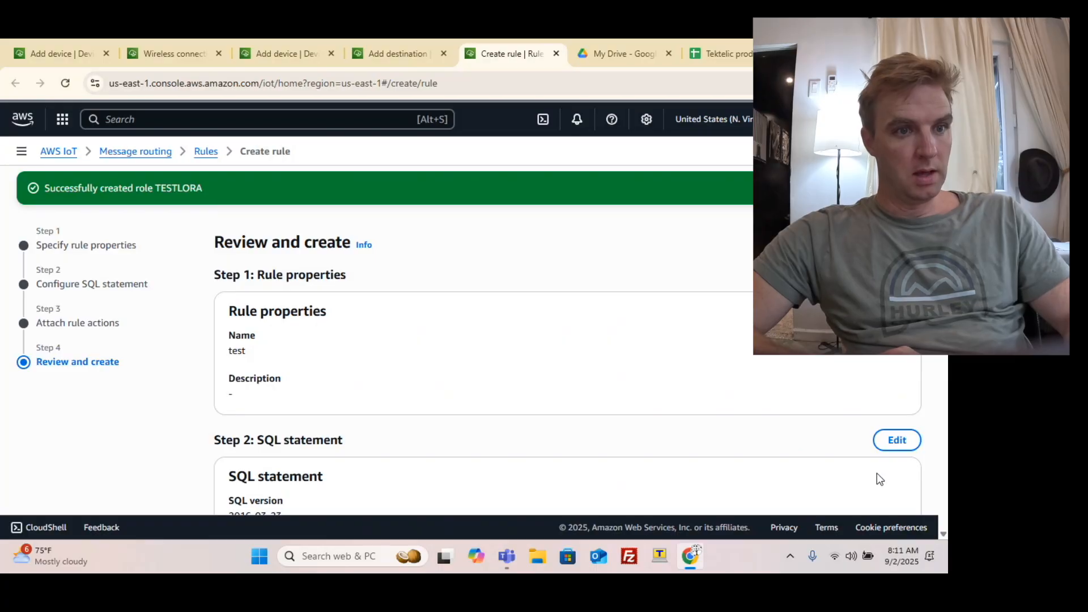
scroll(737, 408, down, 10)
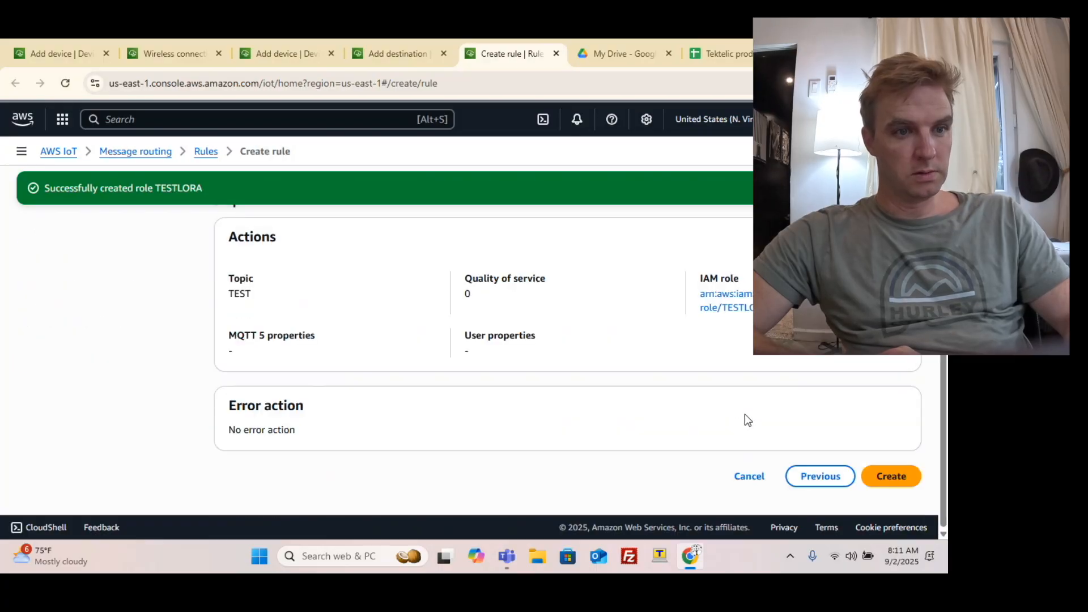
click(891, 476)
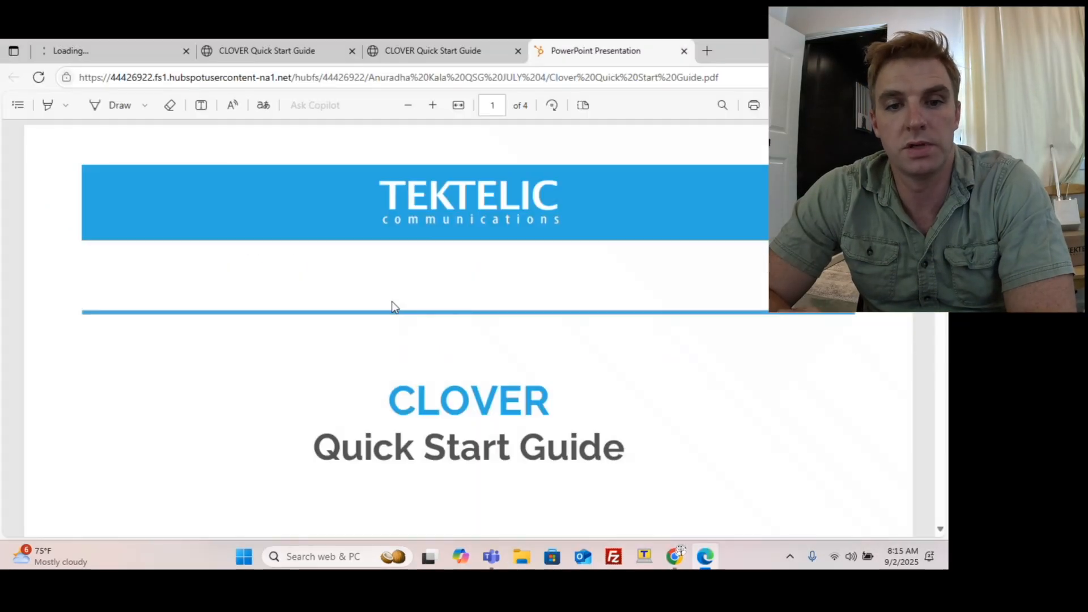
Read the device activation instructions and their note in the CLOVER Quick Start Guide PDF.
scroll(561, 336, down, 6)
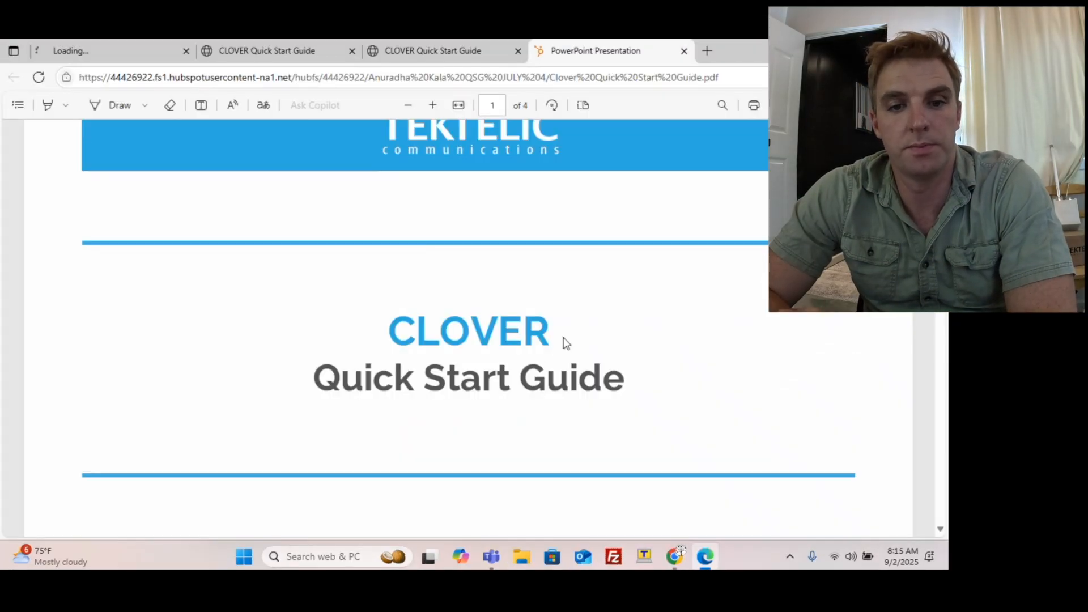
scroll(550, 337, down, 4)
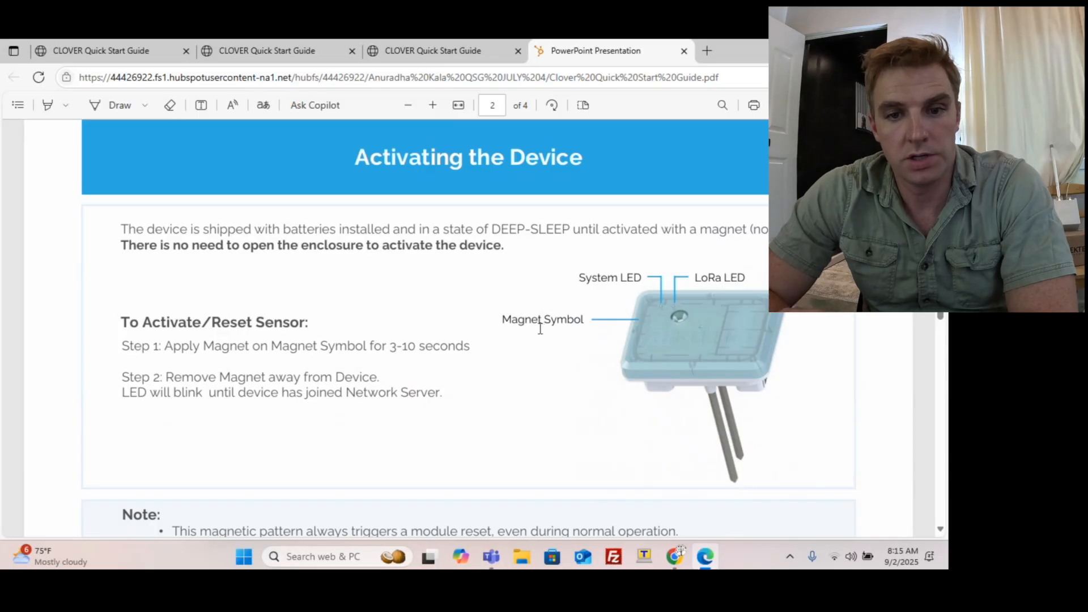
scroll(534, 328, down, 2)
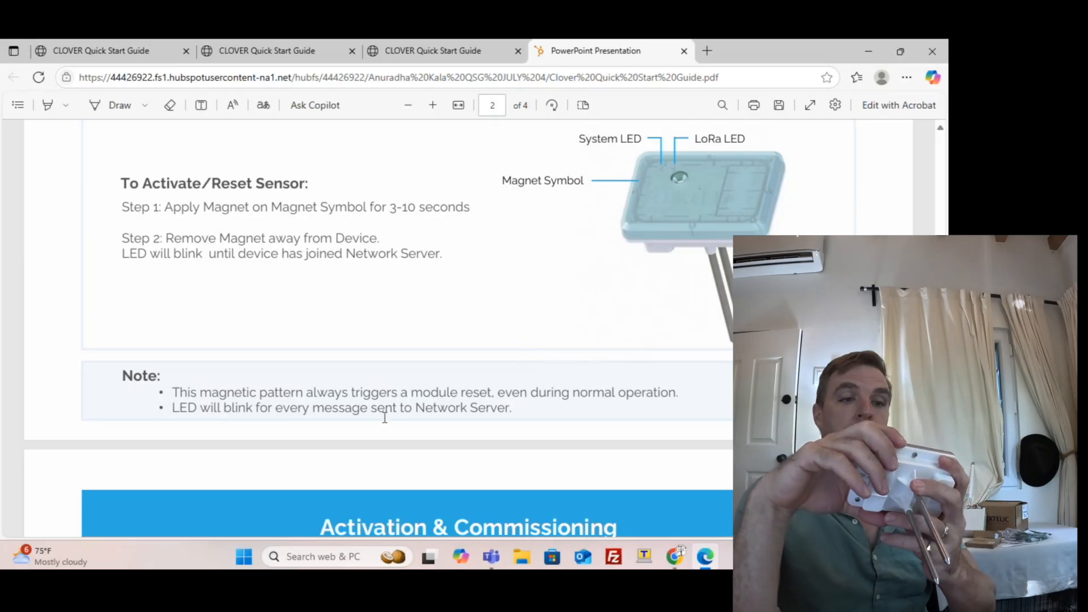
scroll(383, 413, down, 5)
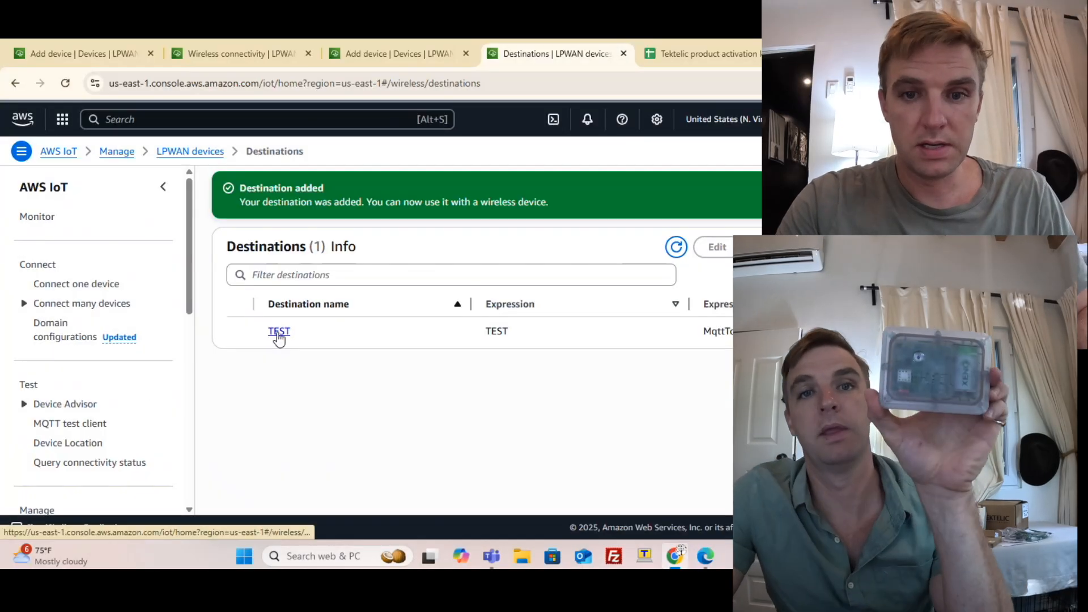
Return to the unfinished Add device form in AWS IoT, refresh the destinations, choose TEST and continue to the device position settings.
click(359, 57)
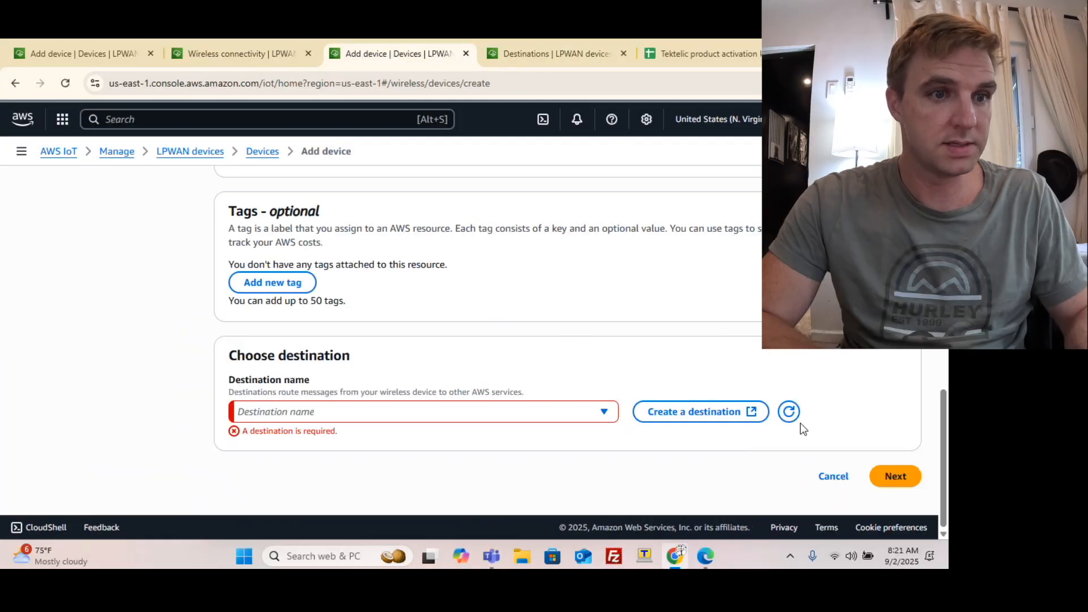
click(790, 412)
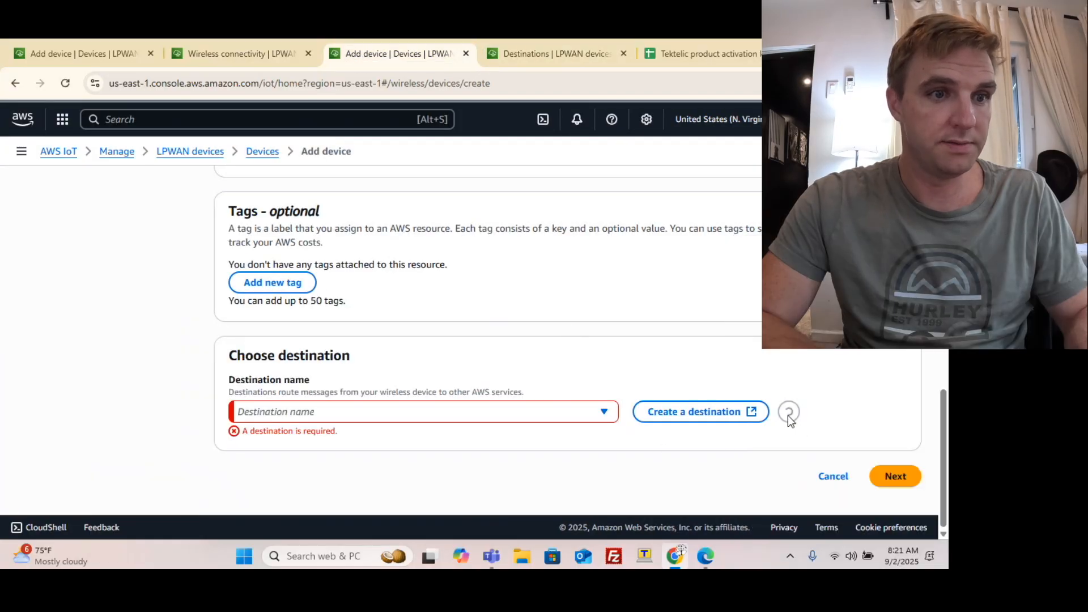
click(604, 412)
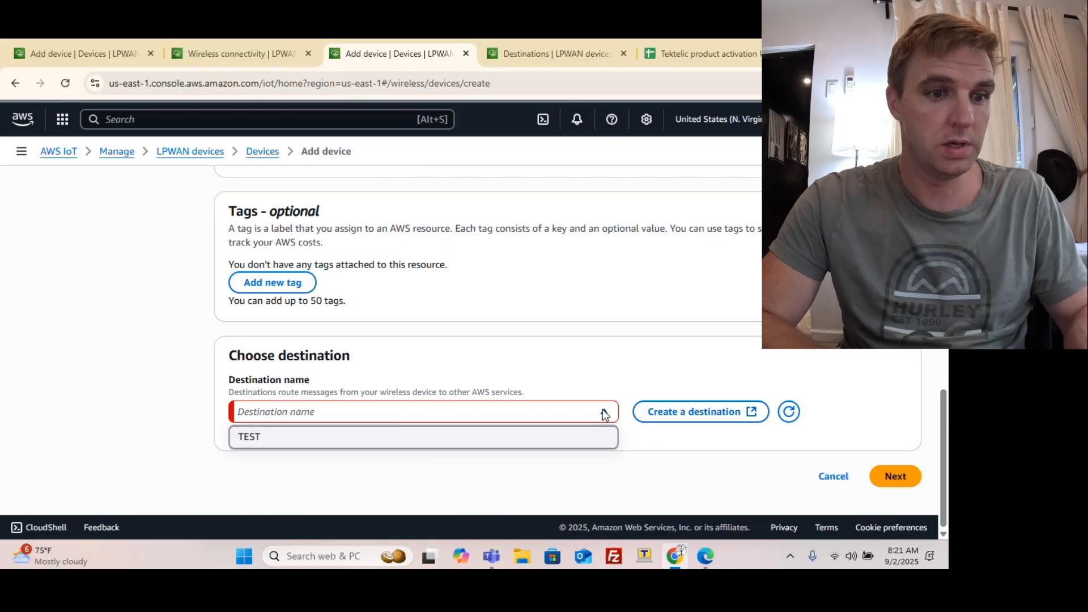
click(243, 437)
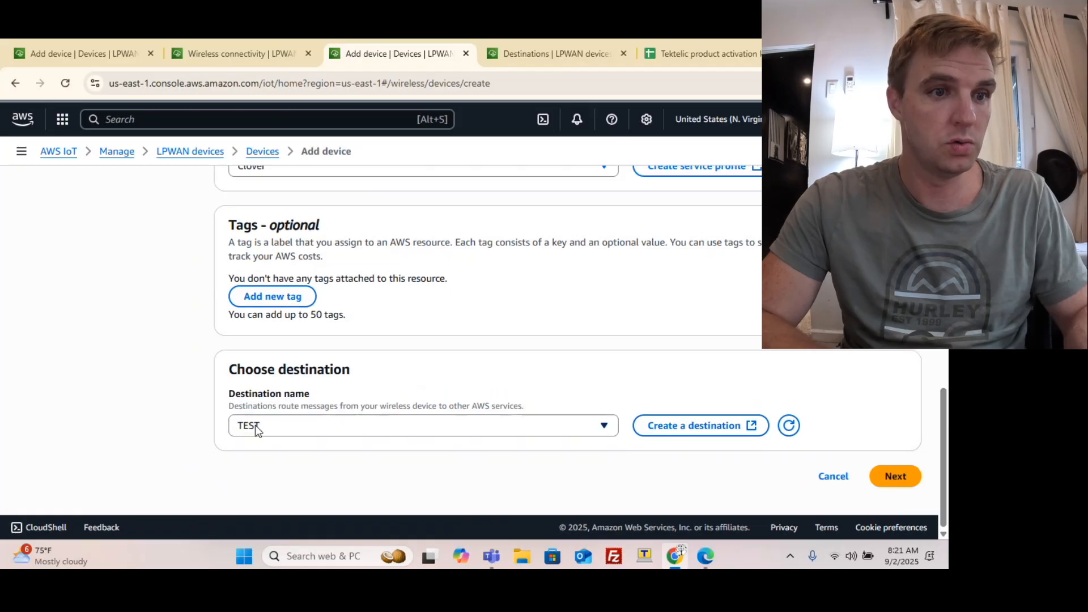
click(896, 477)
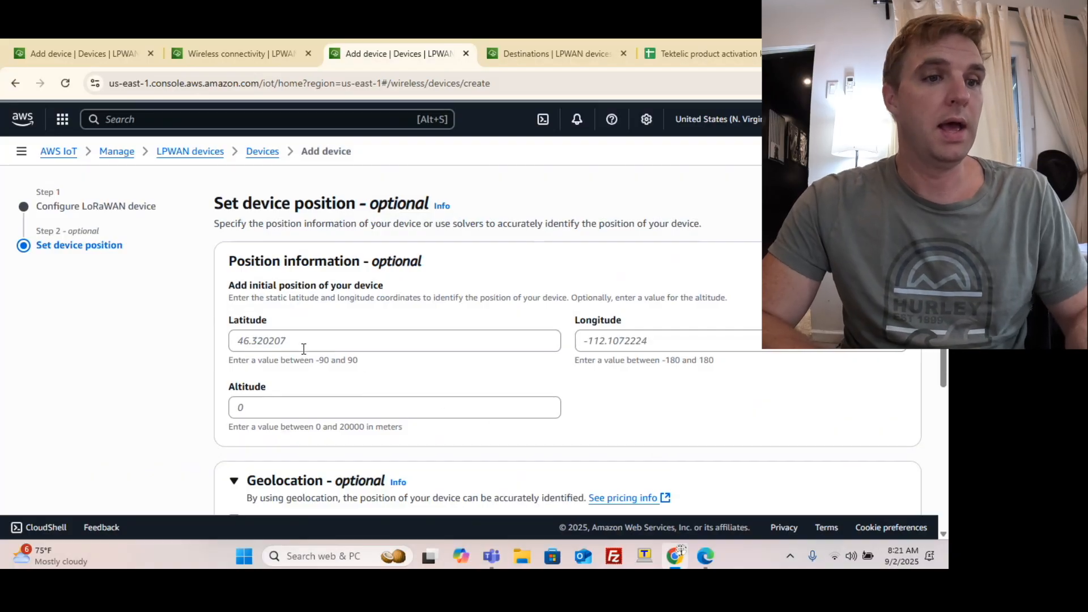
Add the device without initial coordinates, activated positioning or a position data destination.
scroll(367, 334, down, 1)
scroll(368, 333, down, 3)
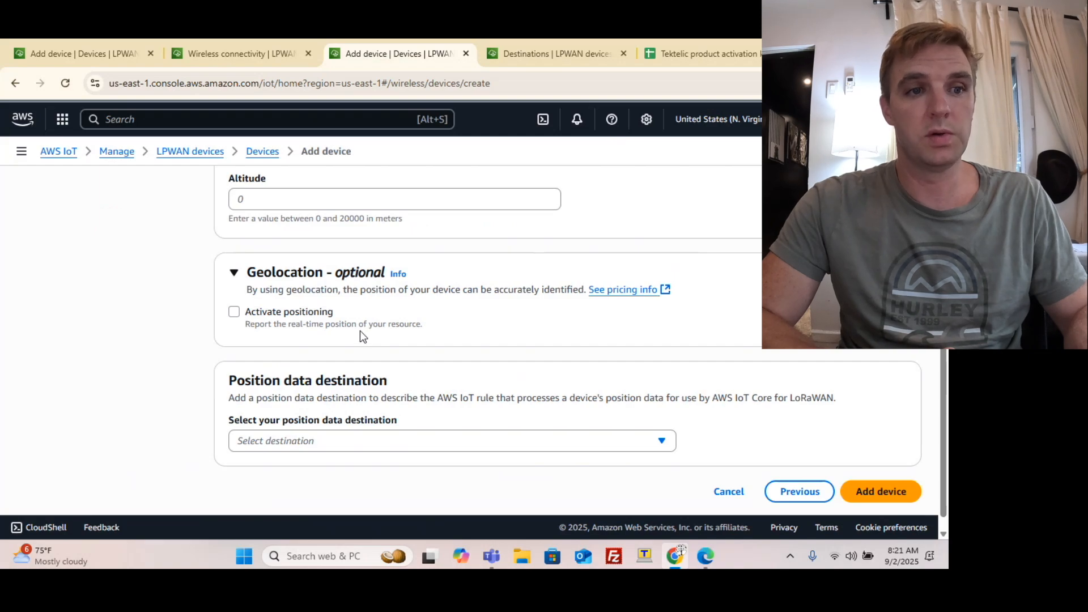
scroll(356, 328, up, 3)
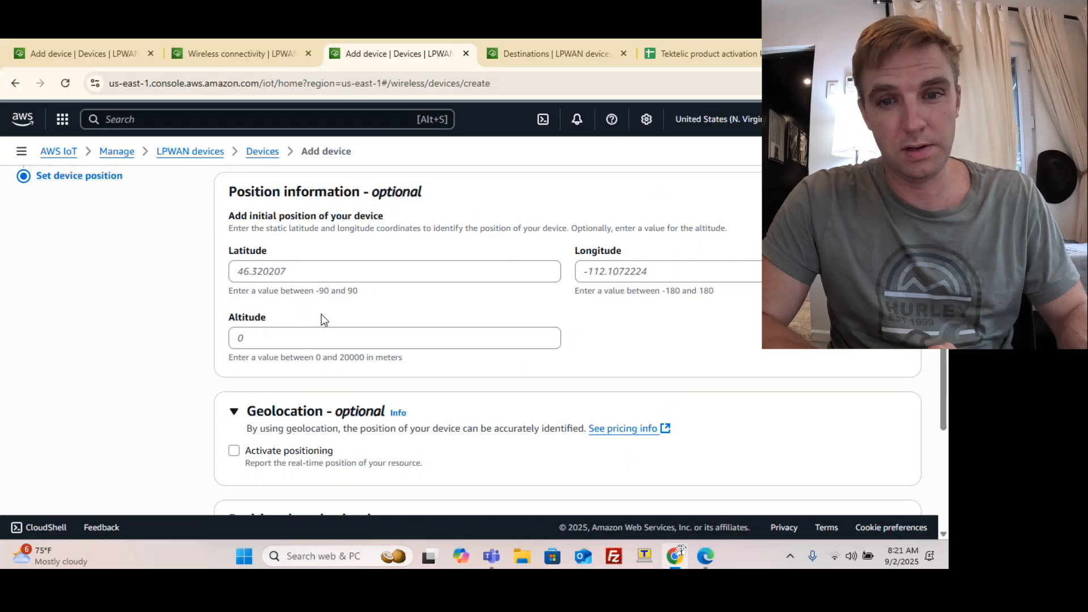
scroll(313, 308, down, 3)
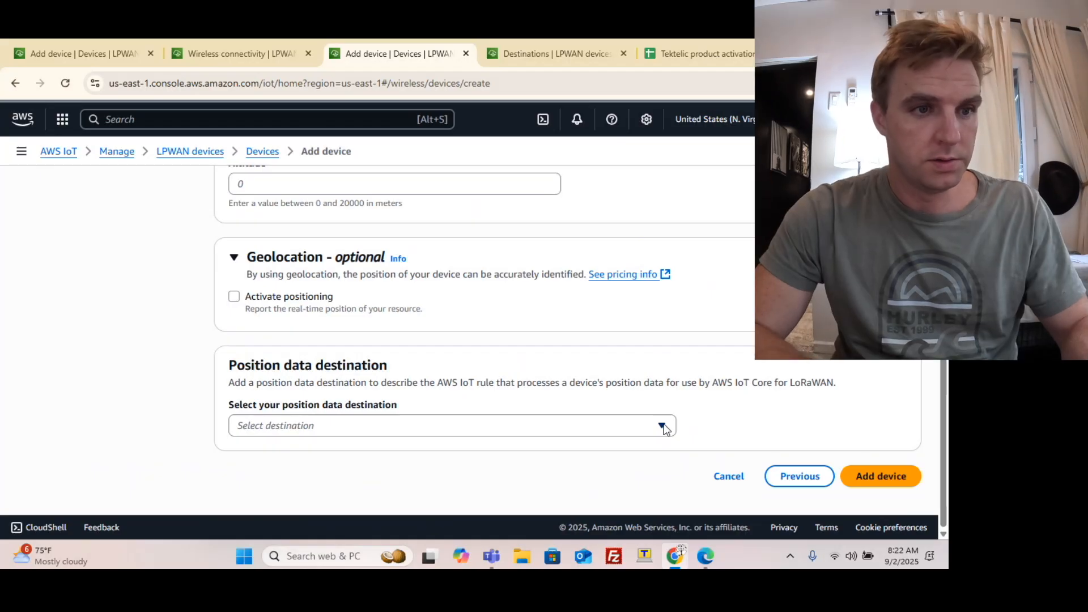
click(664, 429)
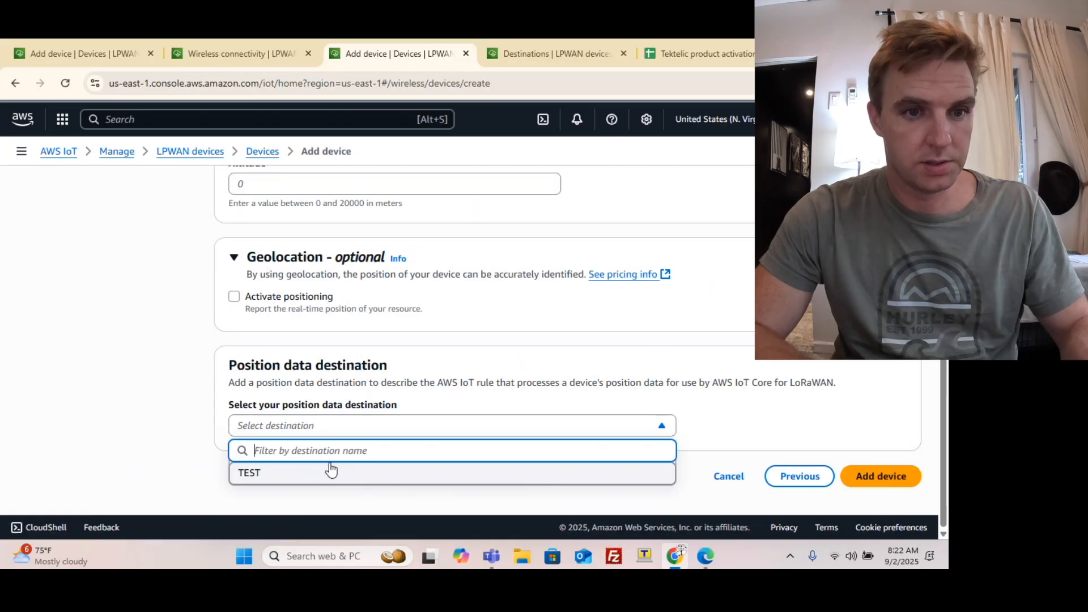
click(153, 430)
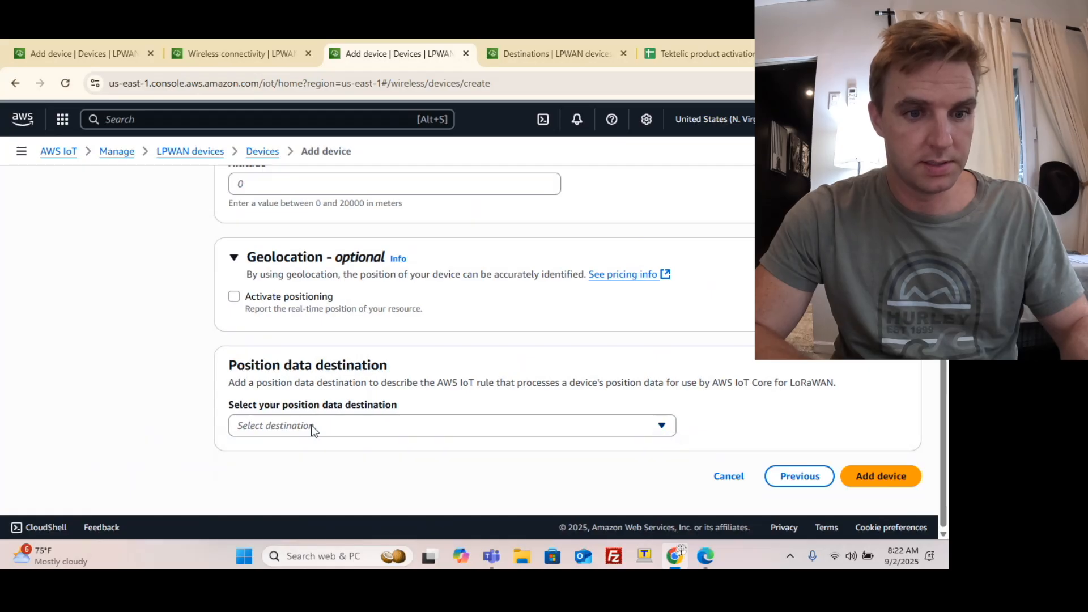
click(491, 433)
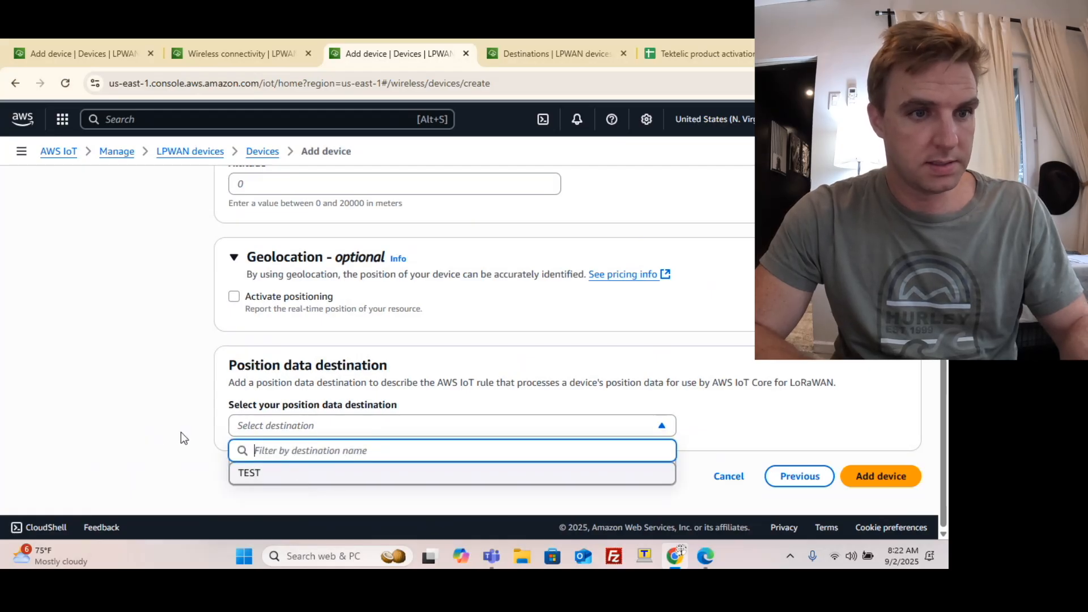
click(180, 433)
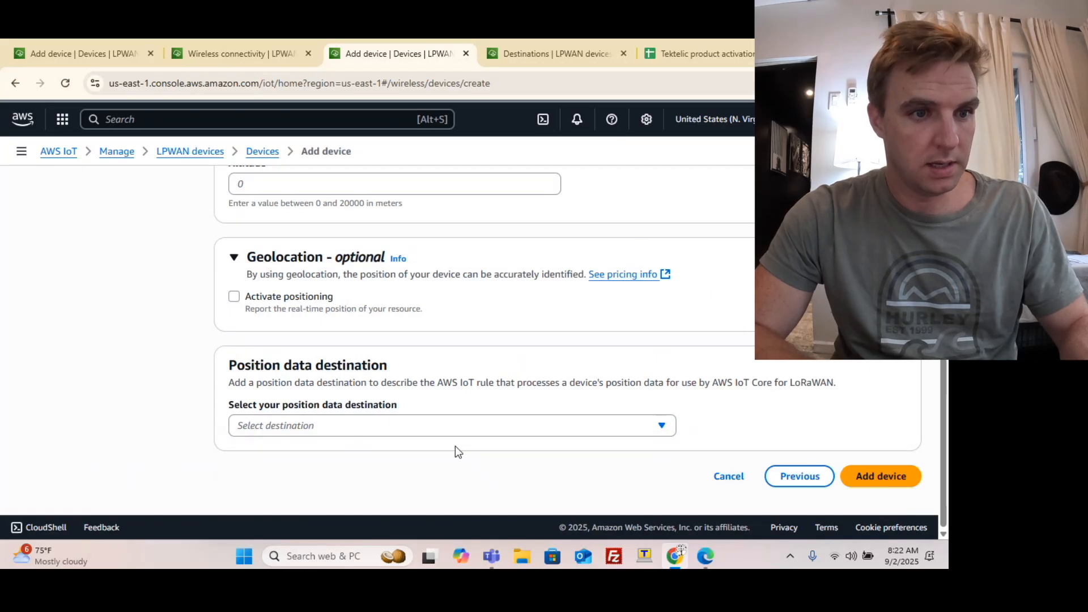
click(873, 476)
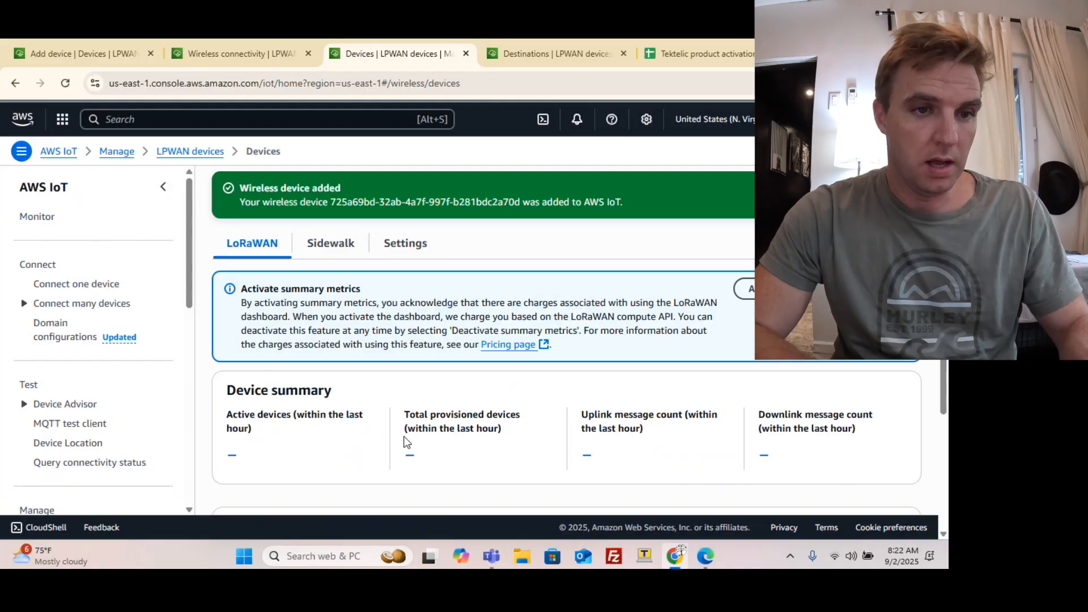
Open the LPWAN devices page and check the new sensor's entry and last uplink in the LoRaWAN devices list.
scroll(404, 437, down, 1)
scroll(404, 441, down, 2)
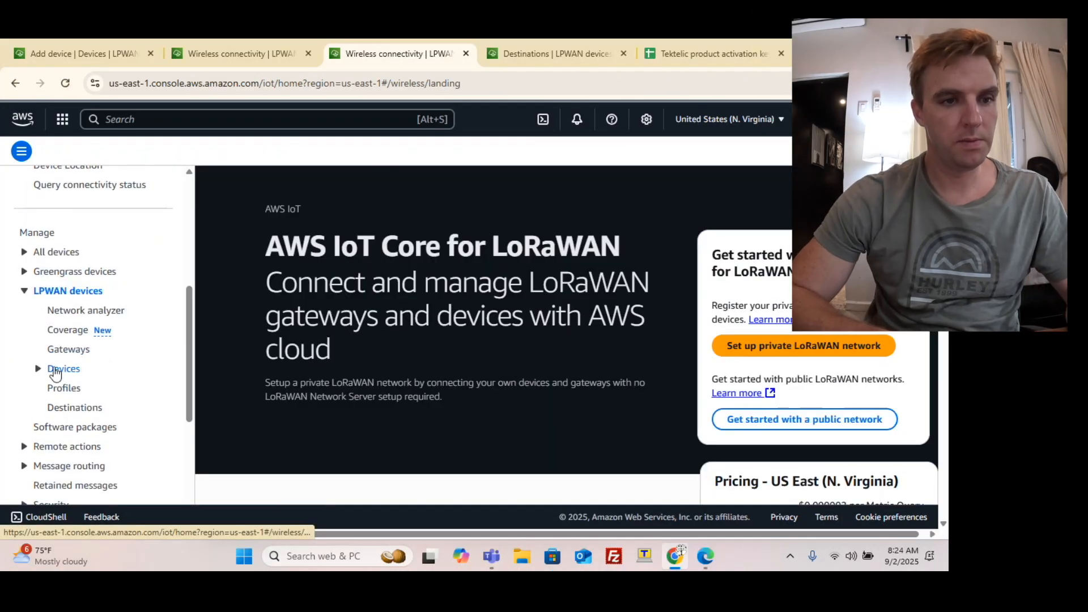
click(57, 368)
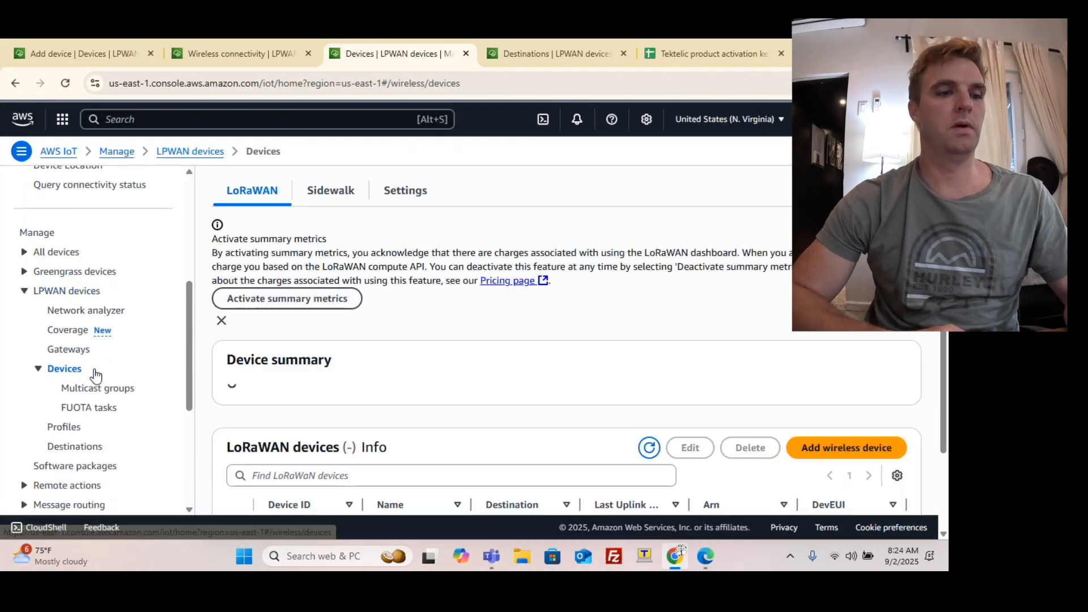
scroll(423, 368, down, 2)
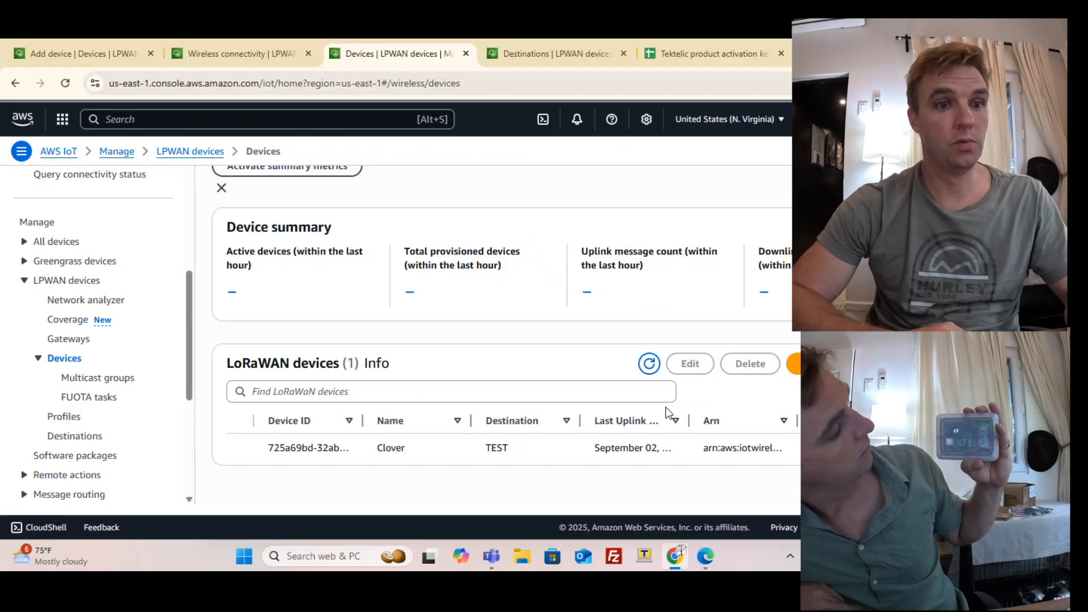
scroll(526, 311, up, 1)
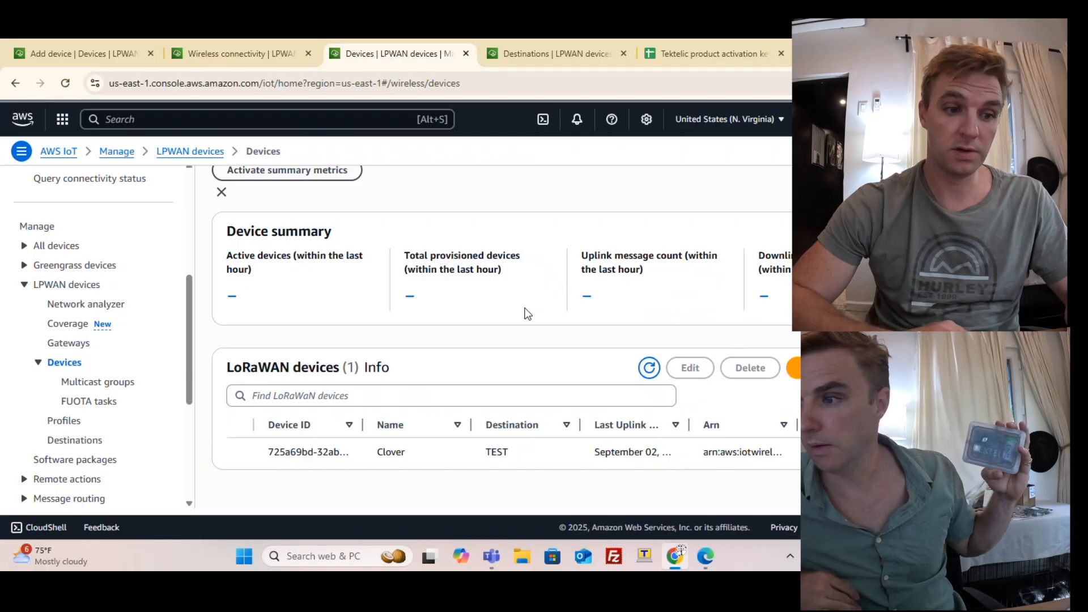
scroll(524, 311, up, 3)
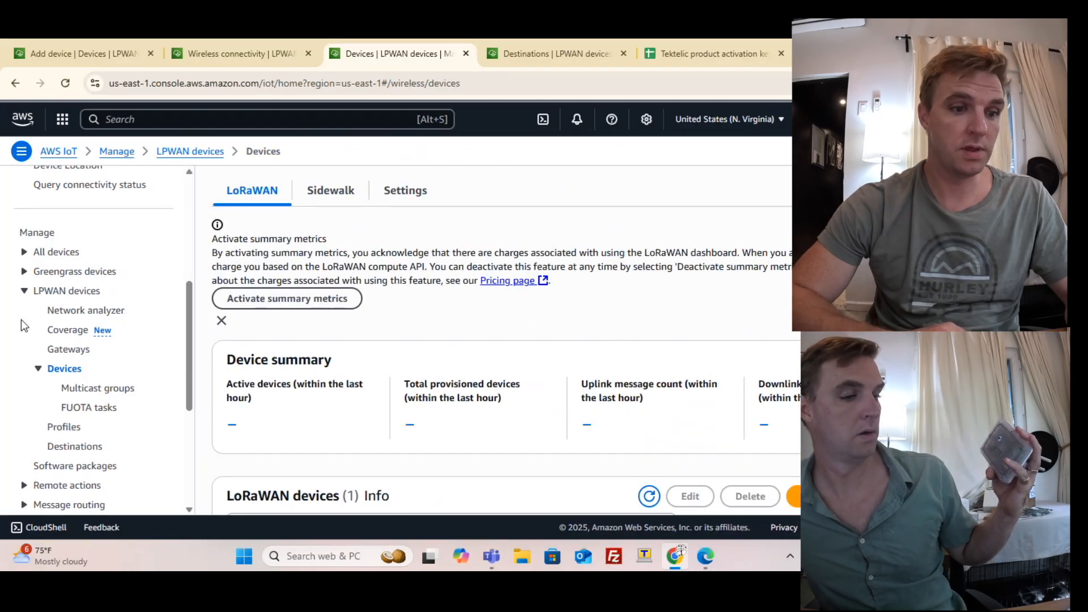
scroll(65, 342, down, 2)
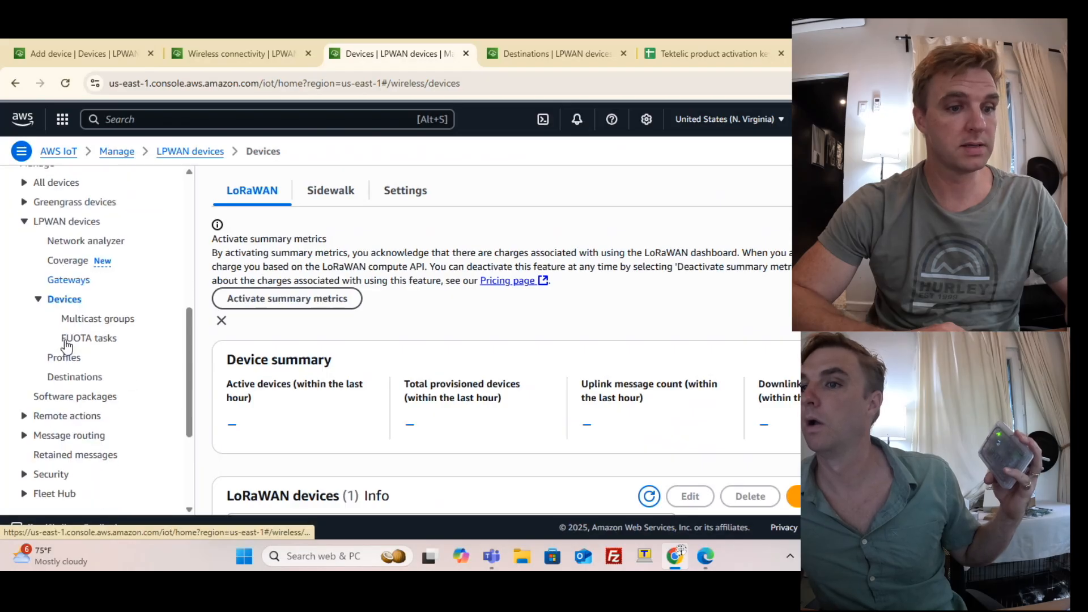
Open the MQTT test client, subscribe to the topic TEST and view its incoming message area.
scroll(67, 344, up, 6)
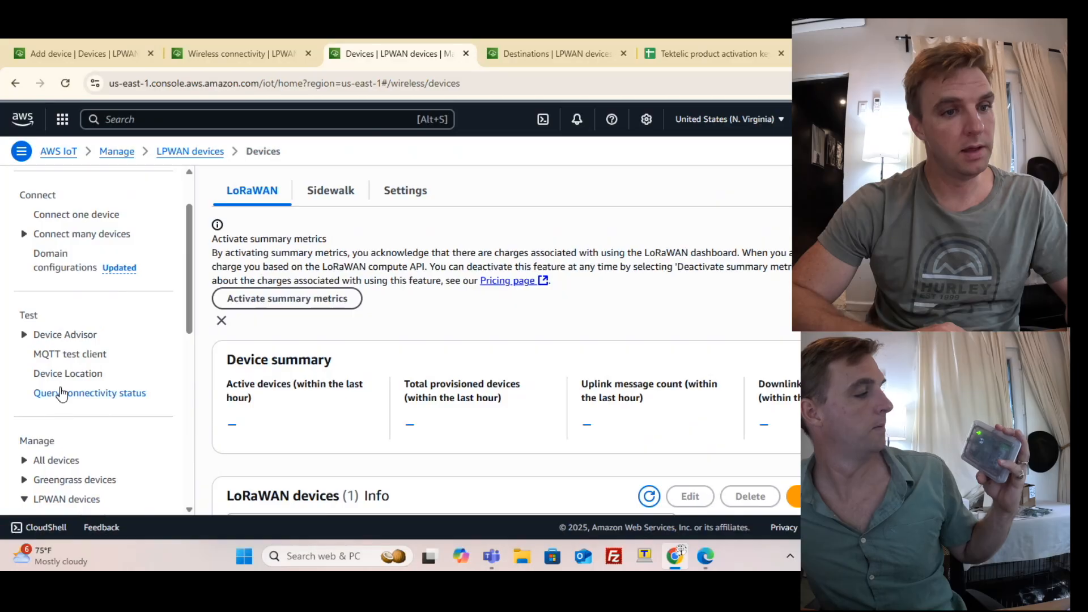
click(63, 356)
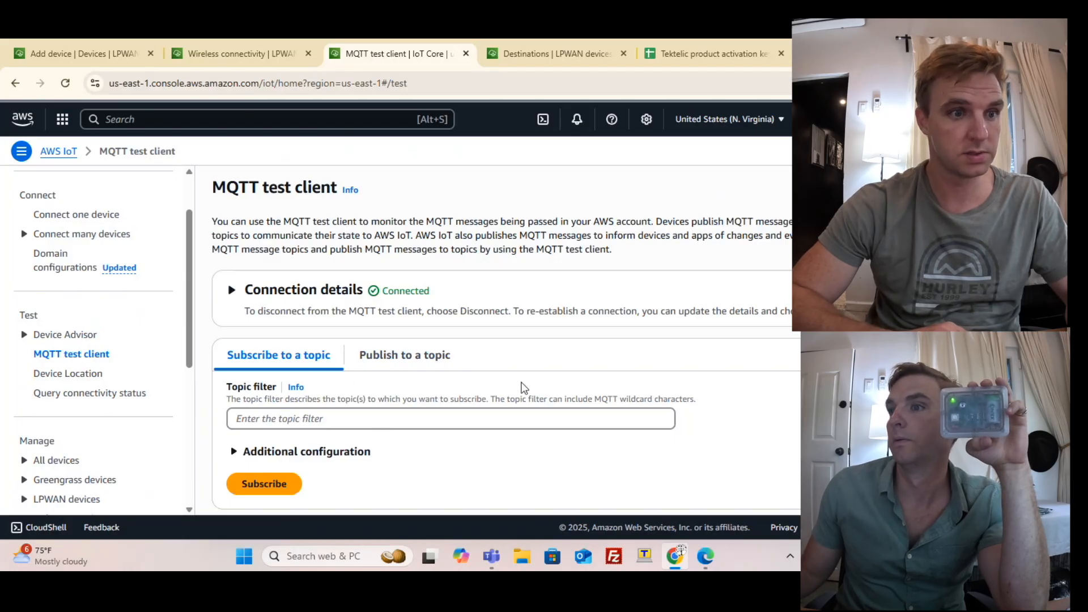
click(316, 417)
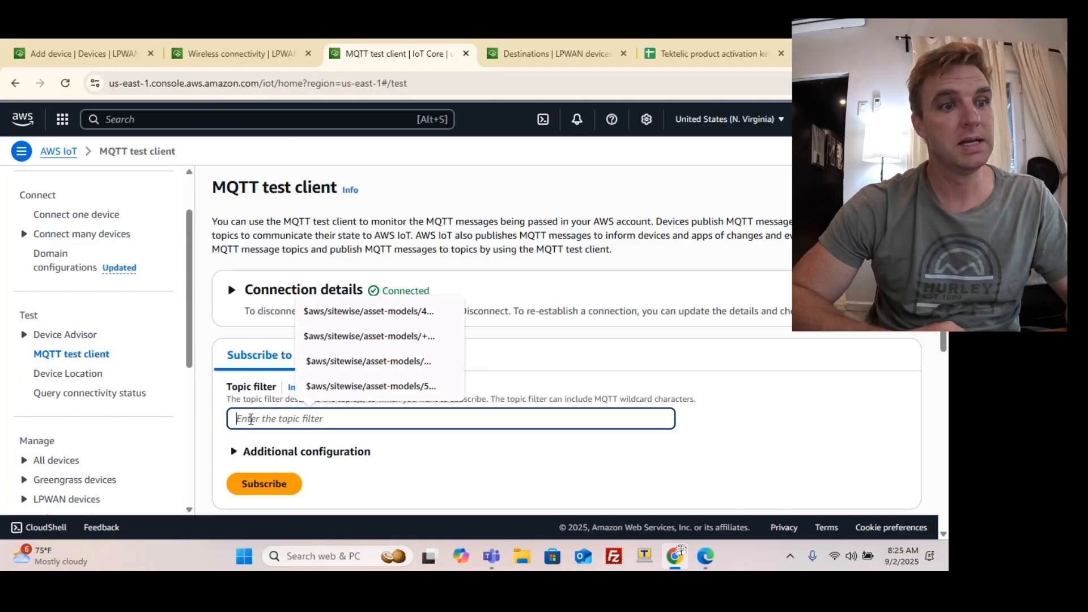
text(TEST)
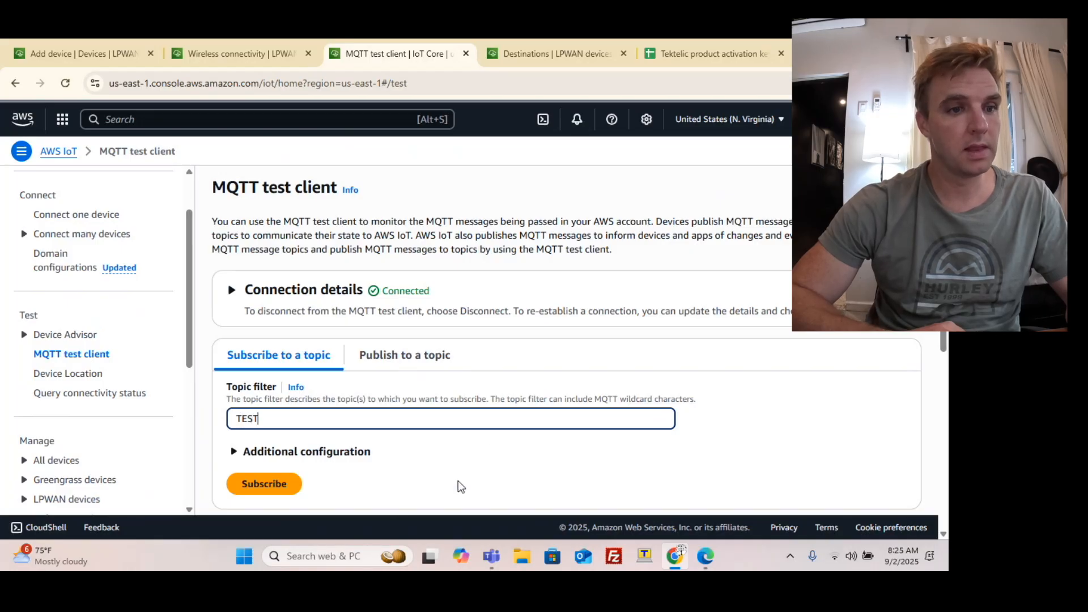
scroll(489, 451, down, 3)
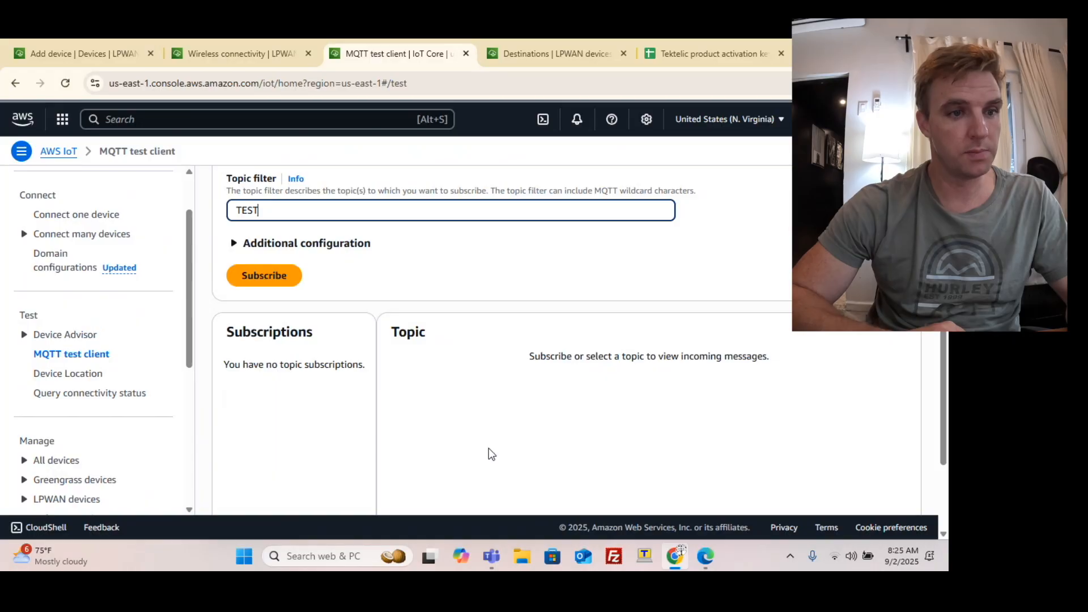
scroll(488, 453, up, 2)
click(269, 413)
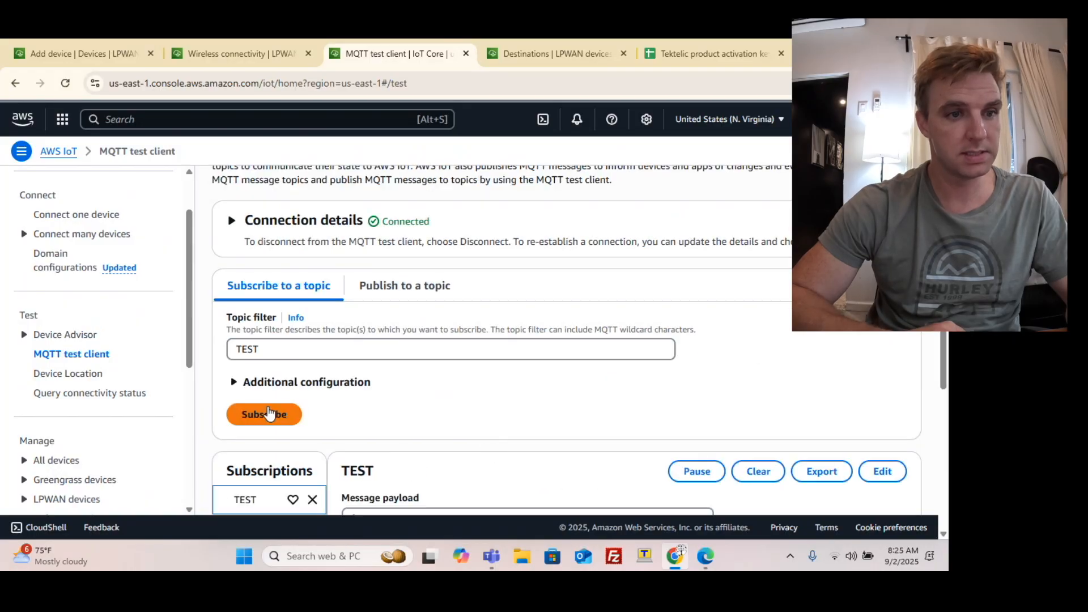
scroll(401, 454, down, 1)
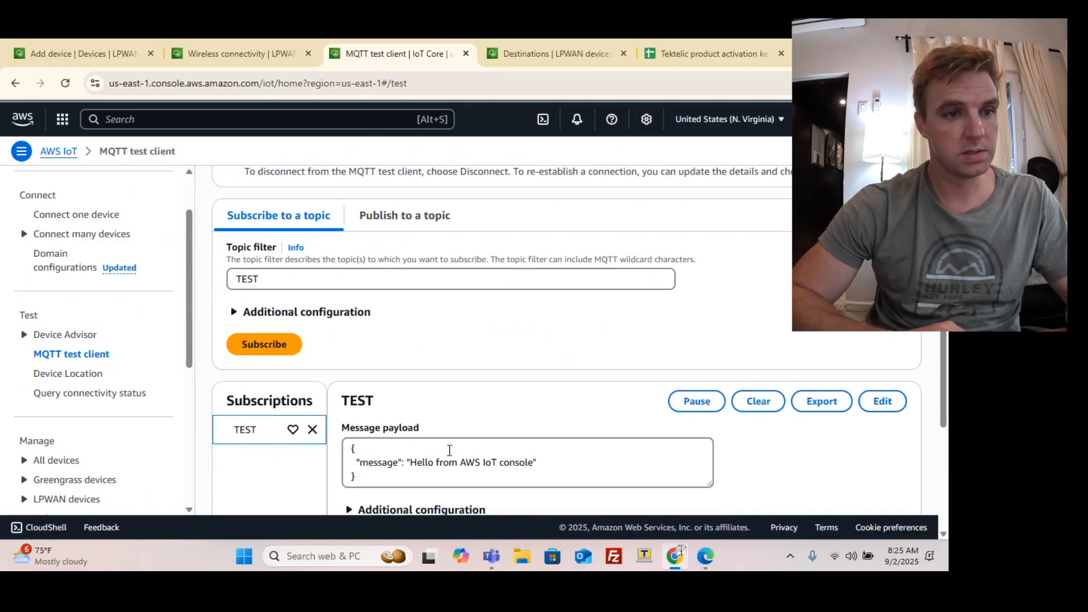
scroll(448, 452, down, 2)
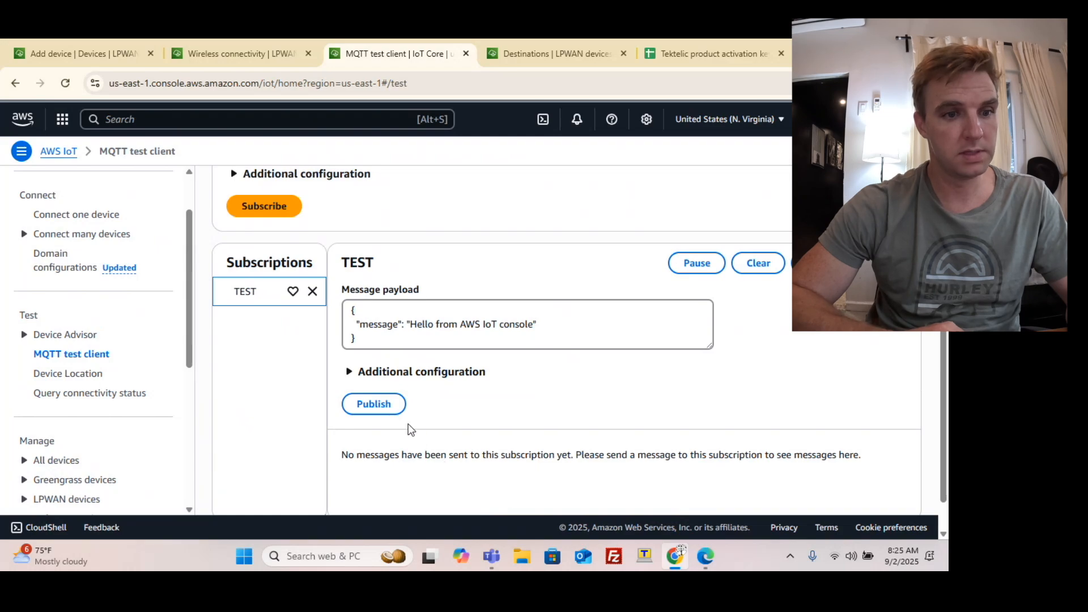
scroll(428, 410, down, 1)
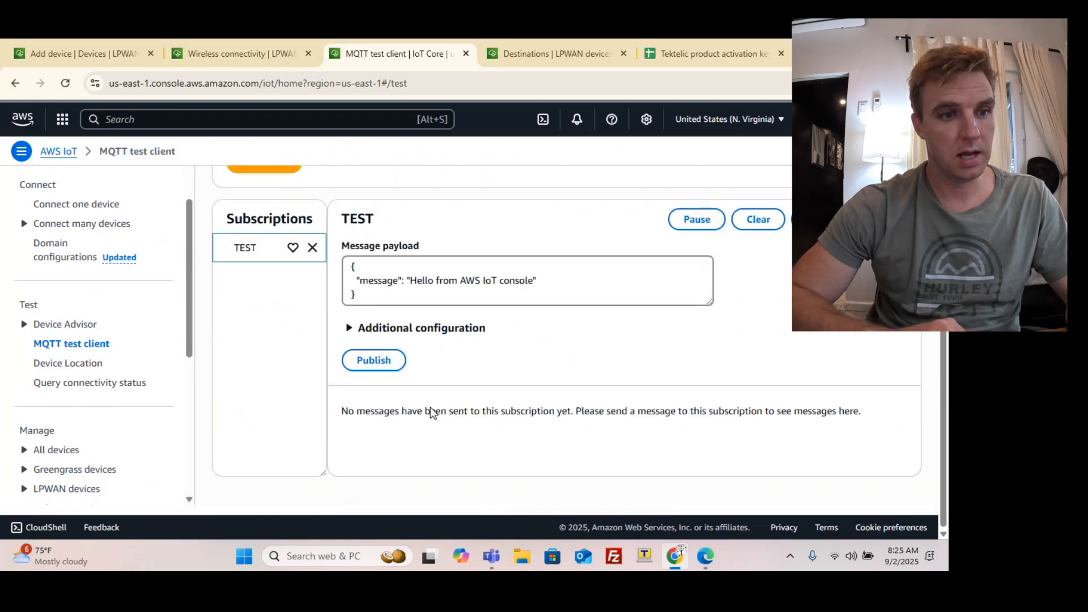
Examine the sensor's uplink messages received on topic TEST, including their payload data, LoRaWAN metadata, gateway signal values and timestamps.
scroll(430, 406, up, 3)
scroll(430, 405, down, 2)
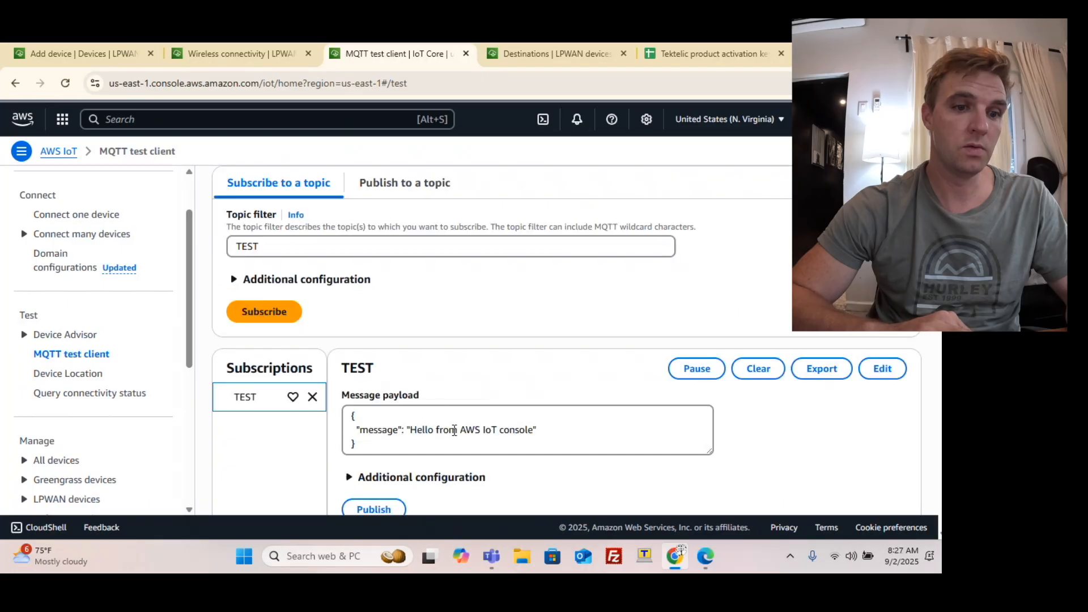
scroll(442, 416, down, 10)
scroll(441, 417, up, 4)
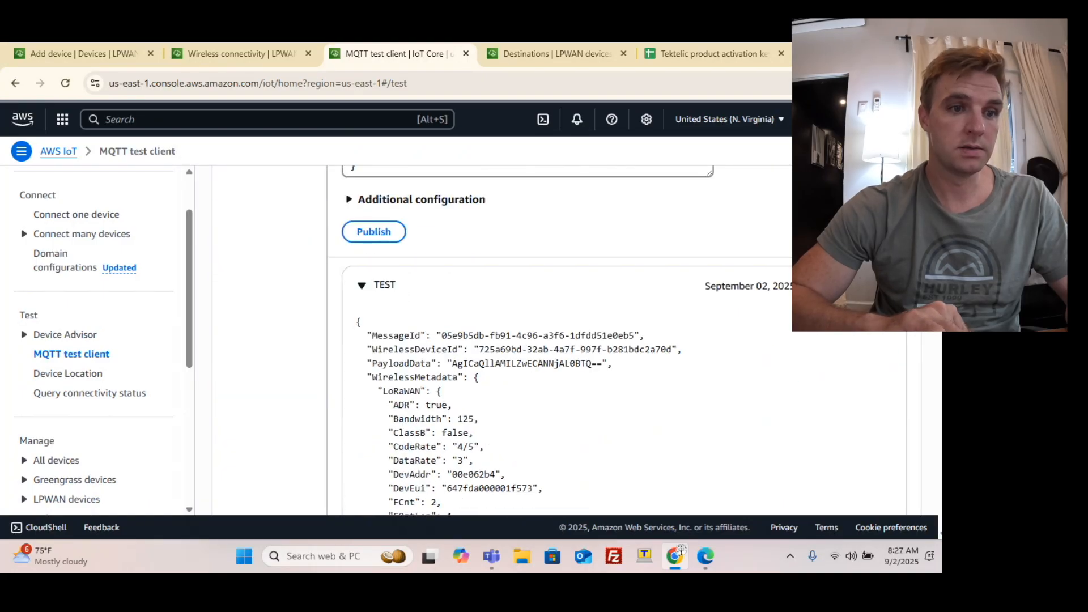
scroll(622, 340, down, 2)
scroll(936, 339, down, 3)
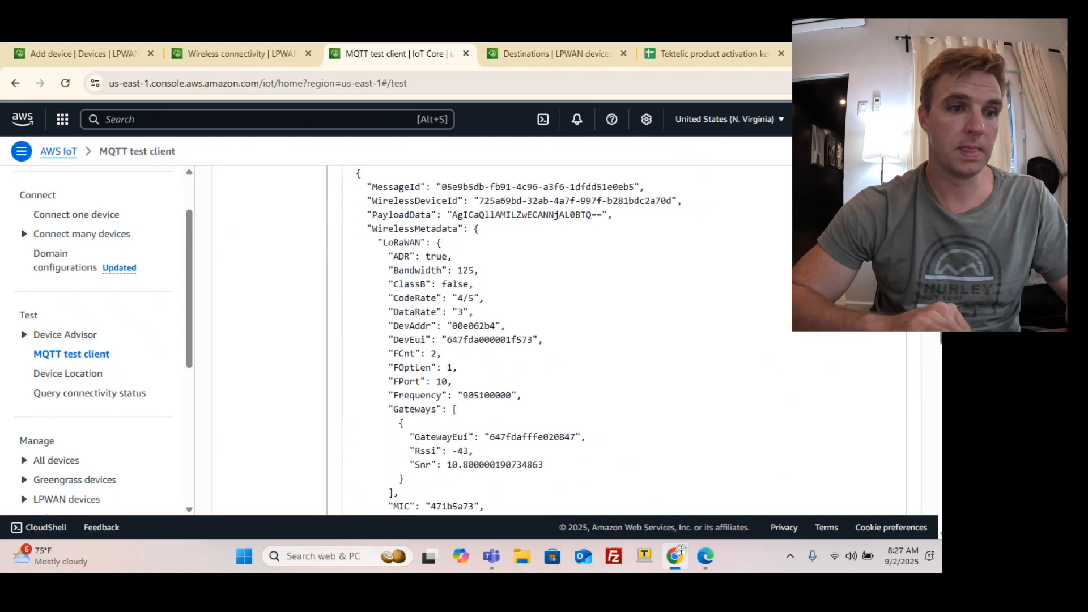
scroll(933, 351, down, 4)
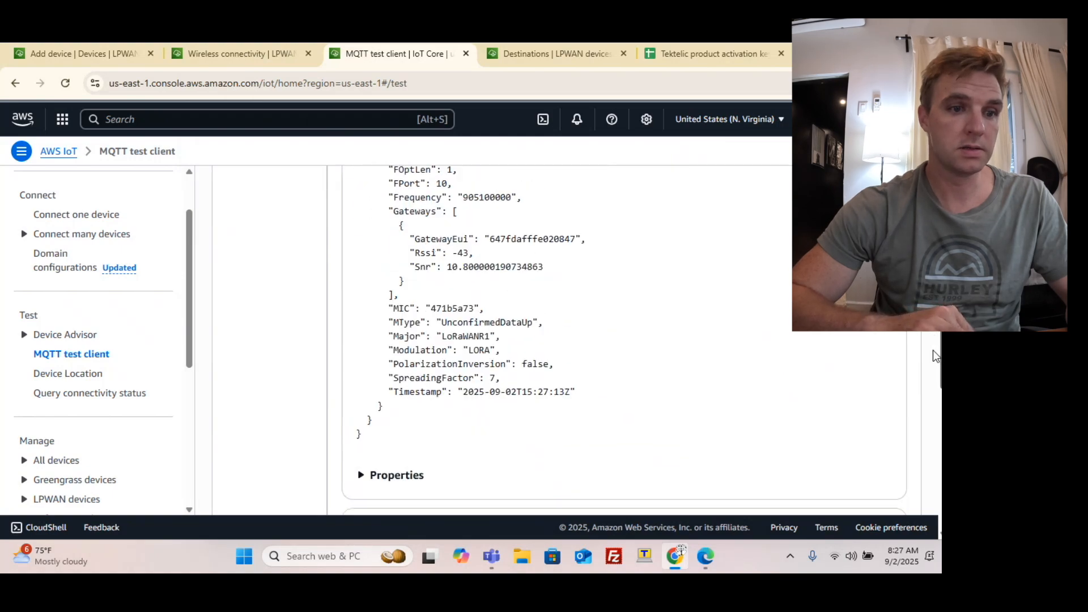
scroll(934, 381, down, 5)
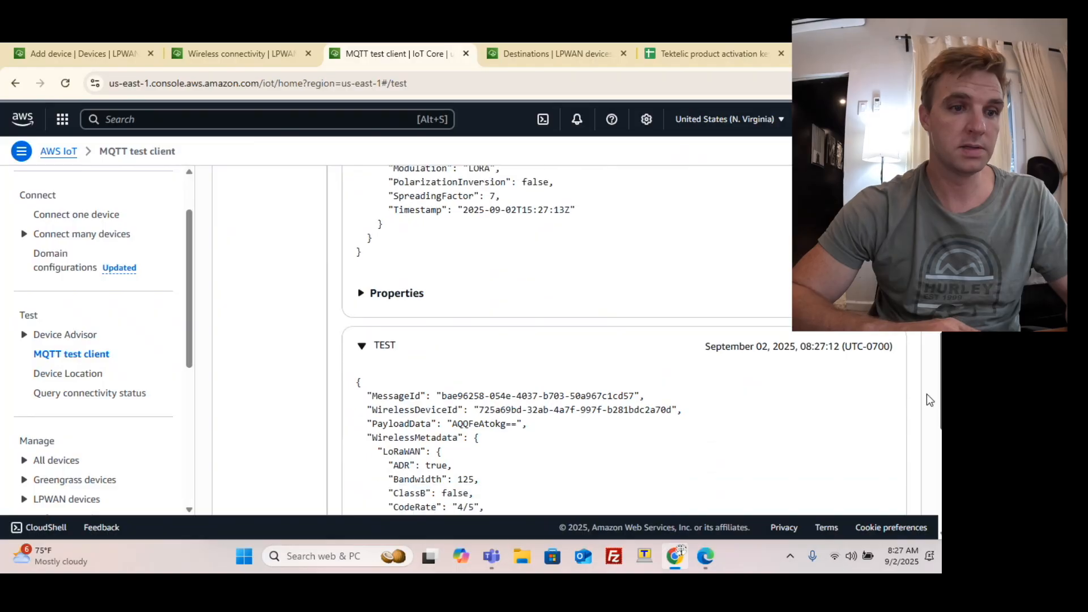
scroll(920, 445, down, 4)
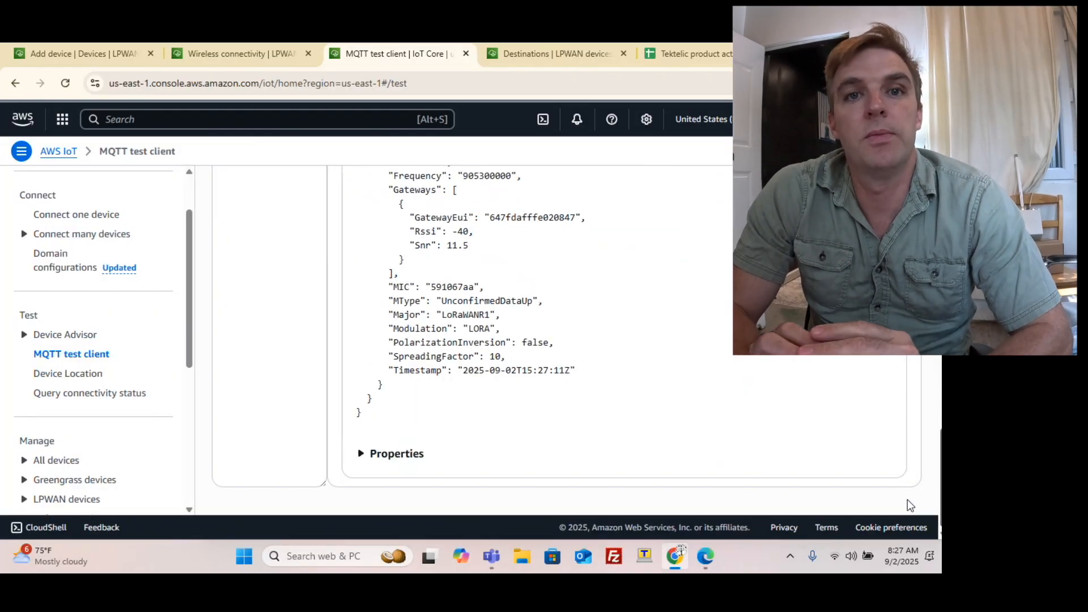
scroll(913, 482, up, 1)
scroll(917, 425, down, 8)
scroll(913, 425, up, 10)
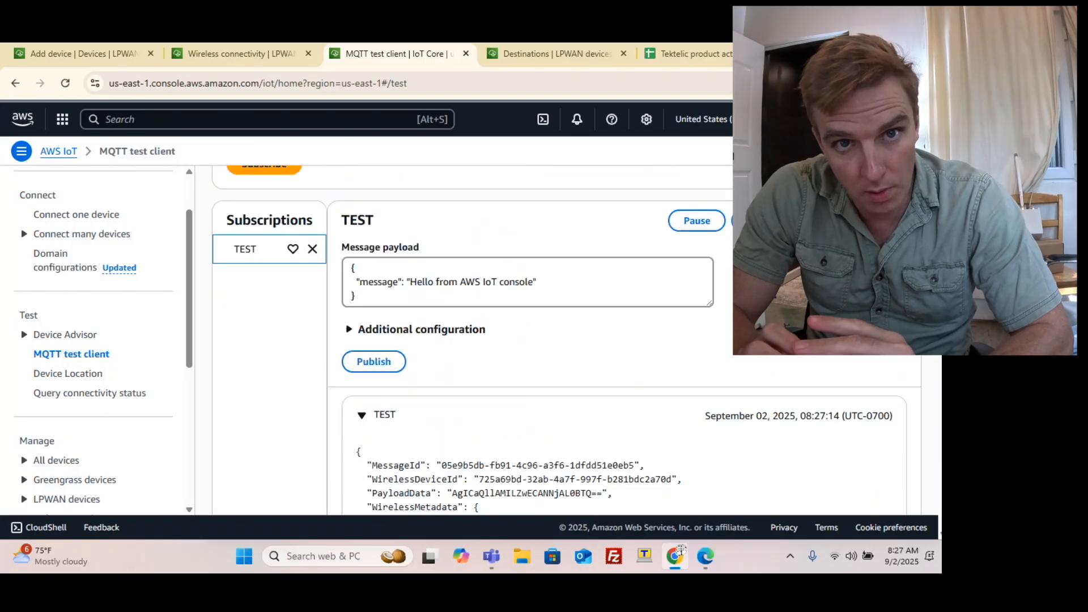
scroll(913, 425, down, 10)
scroll(912, 425, down, 3)
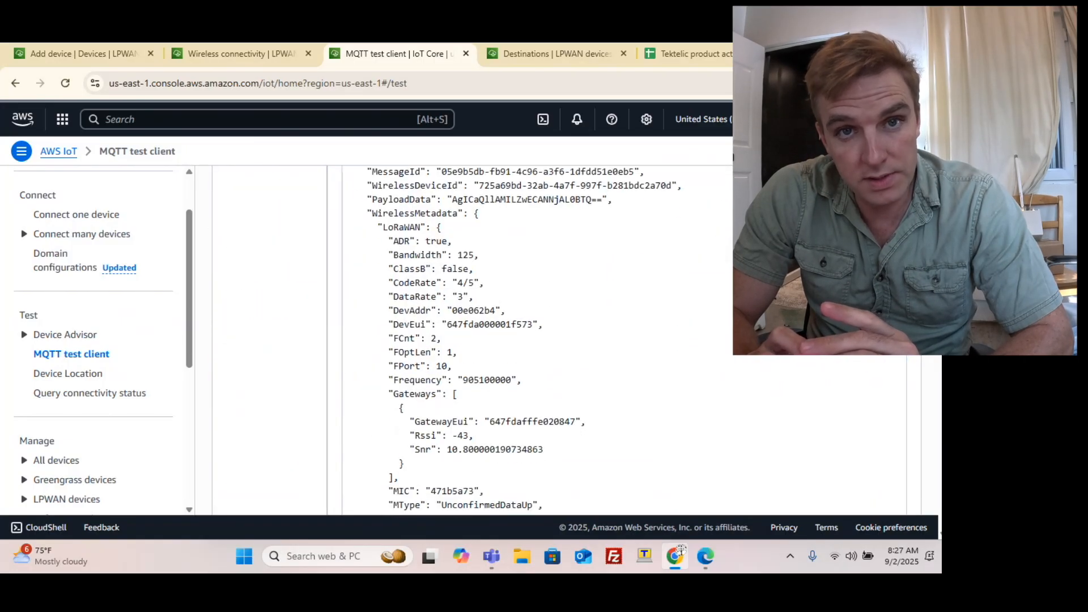
scroll(899, 356, down, 4)
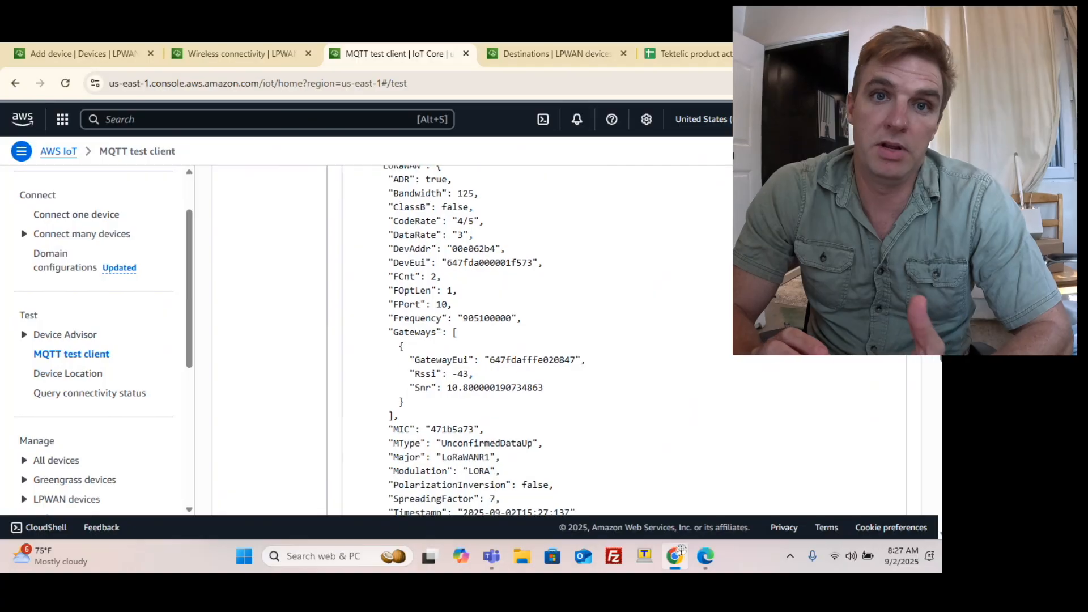